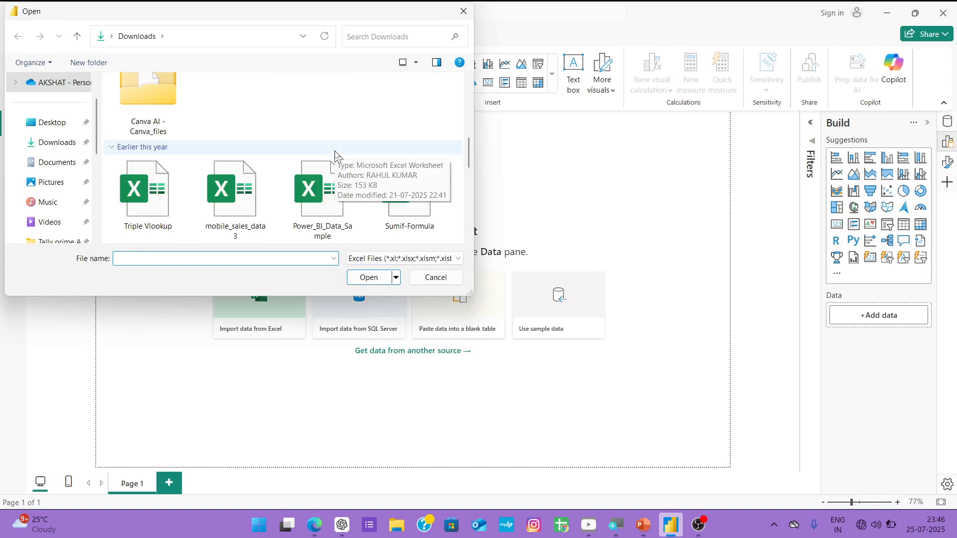
Open the superstore (1) Excel workbook from the Downloads folder as the data source.
scroll(337, 156, down, 2)
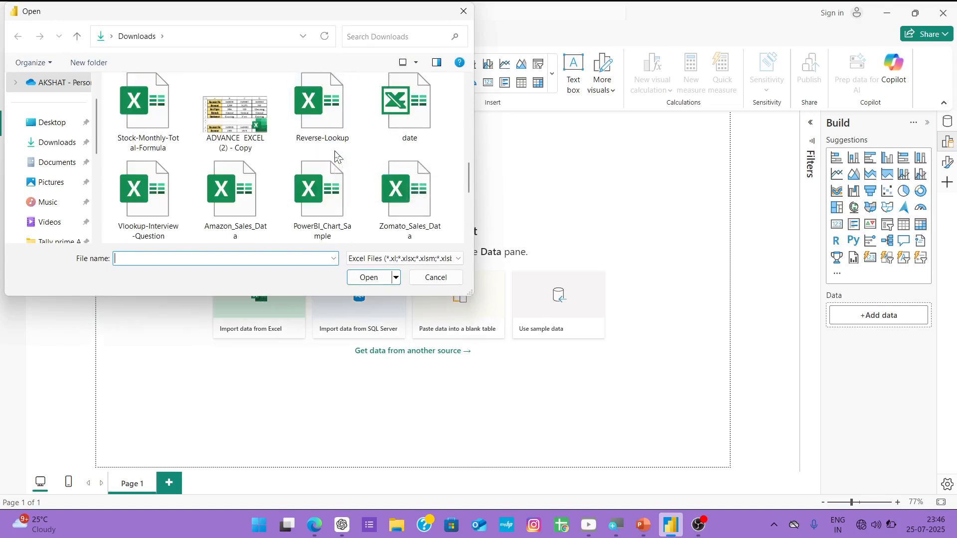
scroll(337, 156, down, 2)
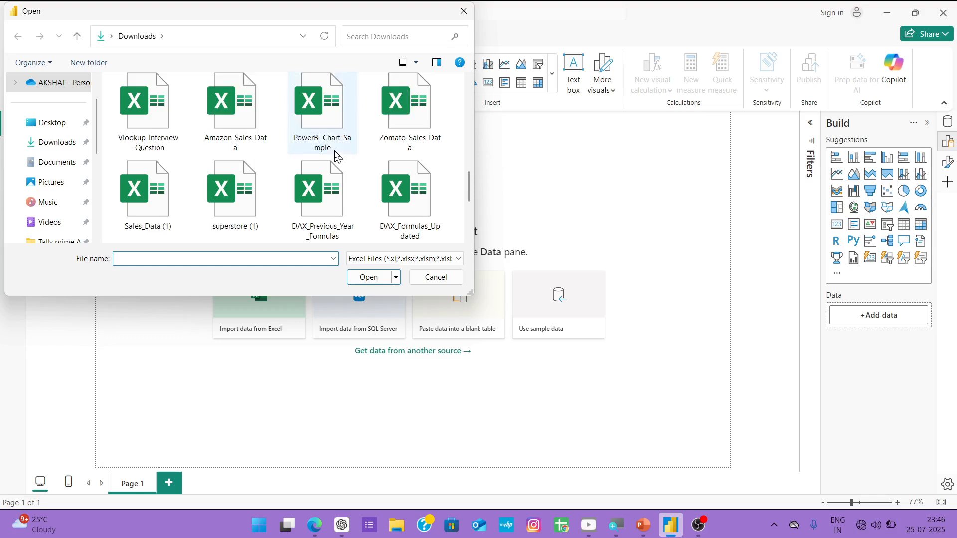
click(235, 194)
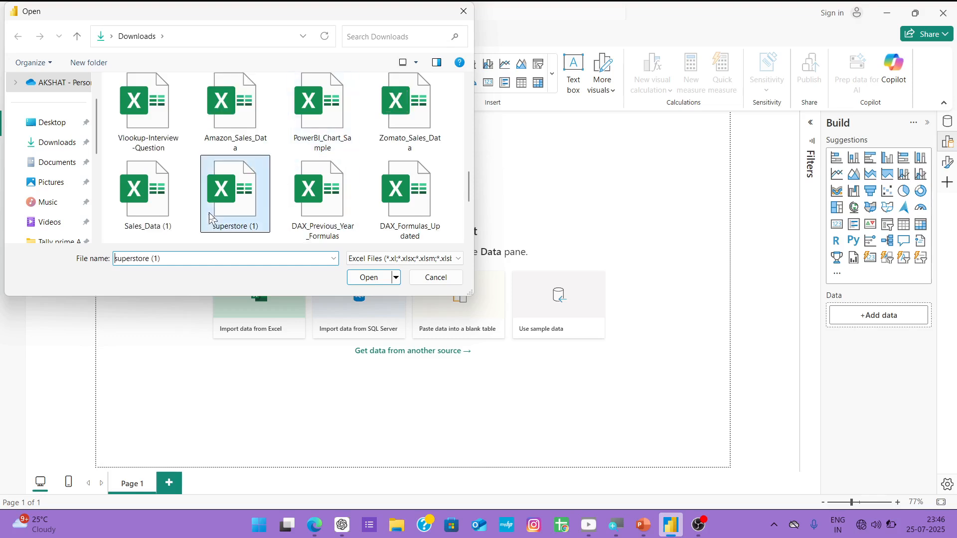
click(369, 277)
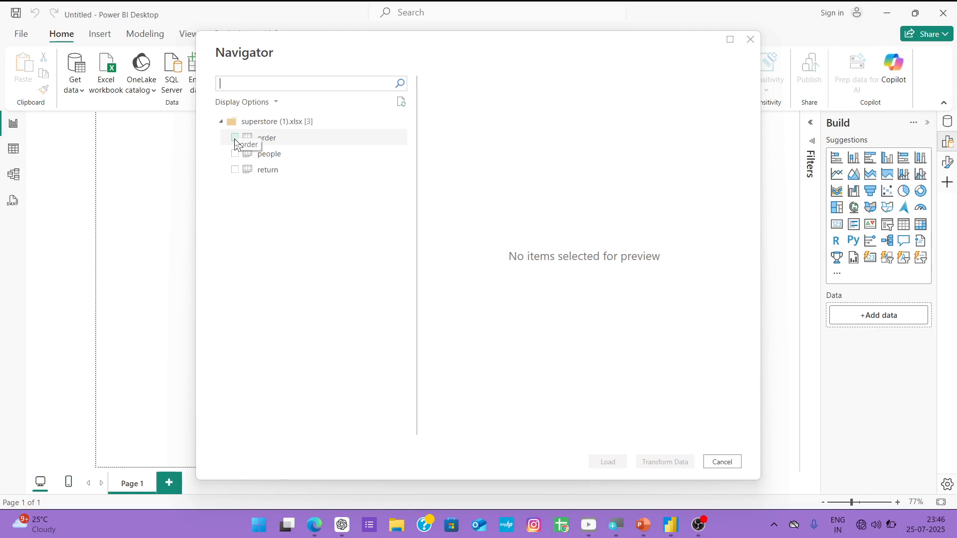
Select the order, people and return tables and open them in Power Query Editor for transformation.
click(236, 142)
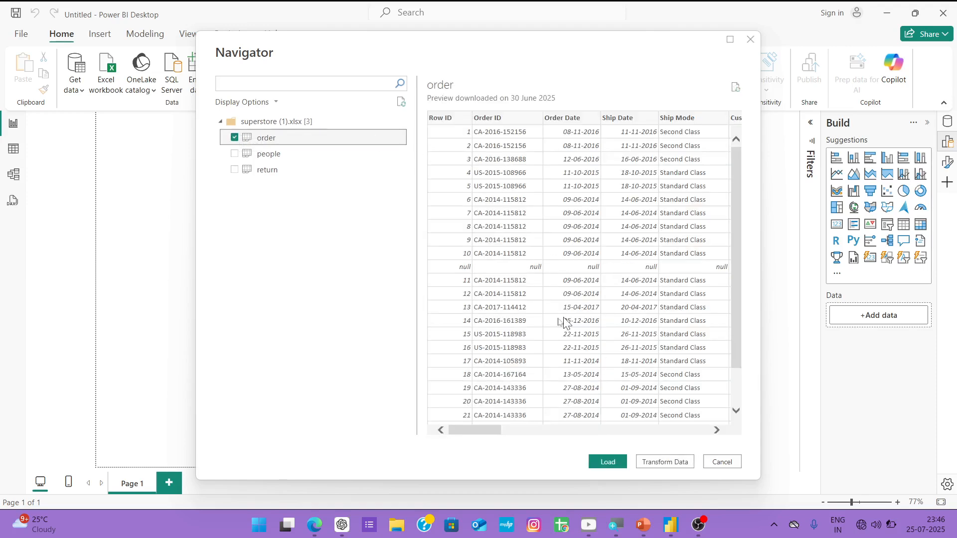
click(235, 155)
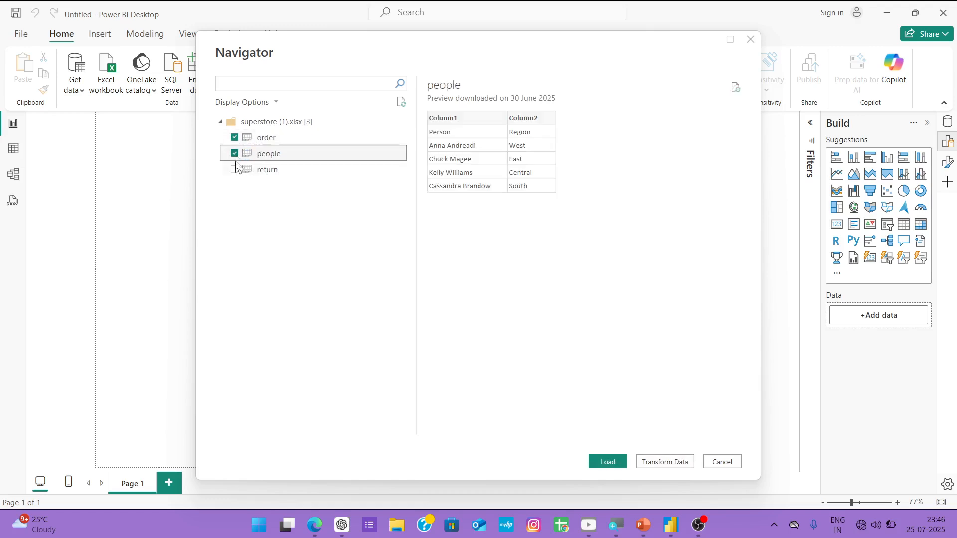
click(235, 170)
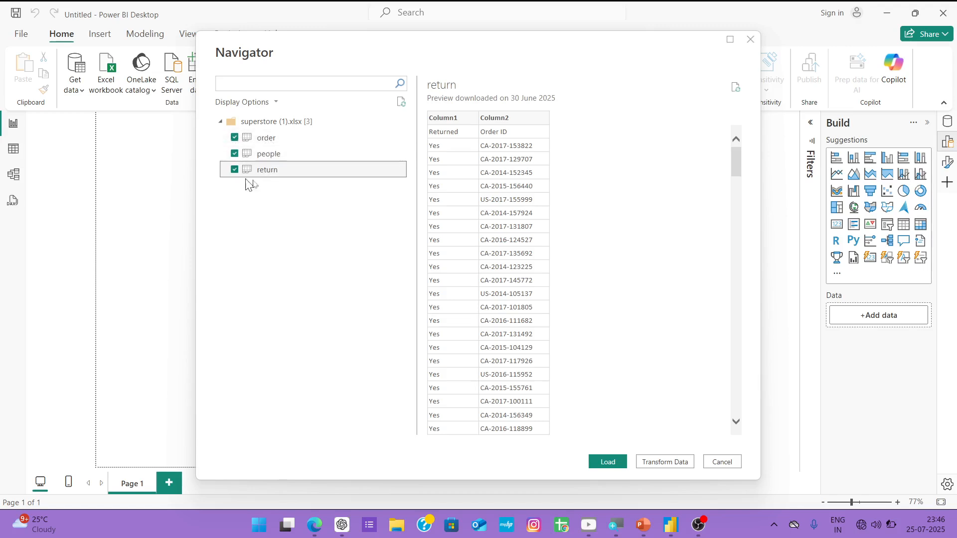
click(657, 467)
click(663, 463)
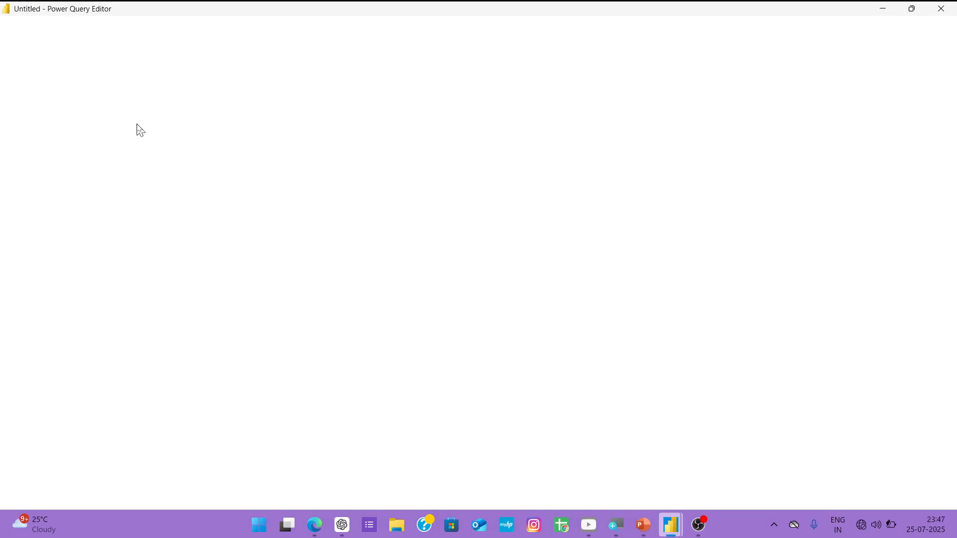
Refresh the data preview of the return query.
key(ctrl)
key(ctrl)
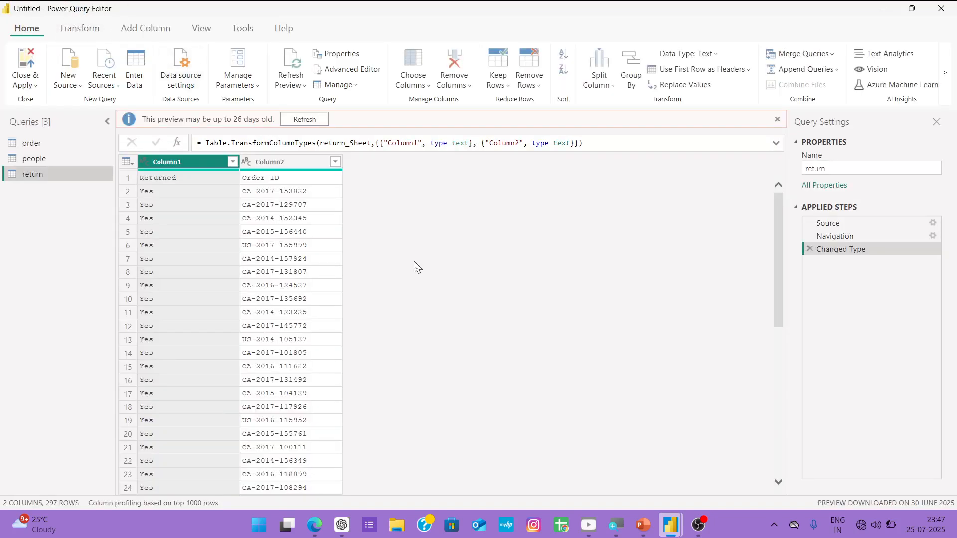
click(313, 120)
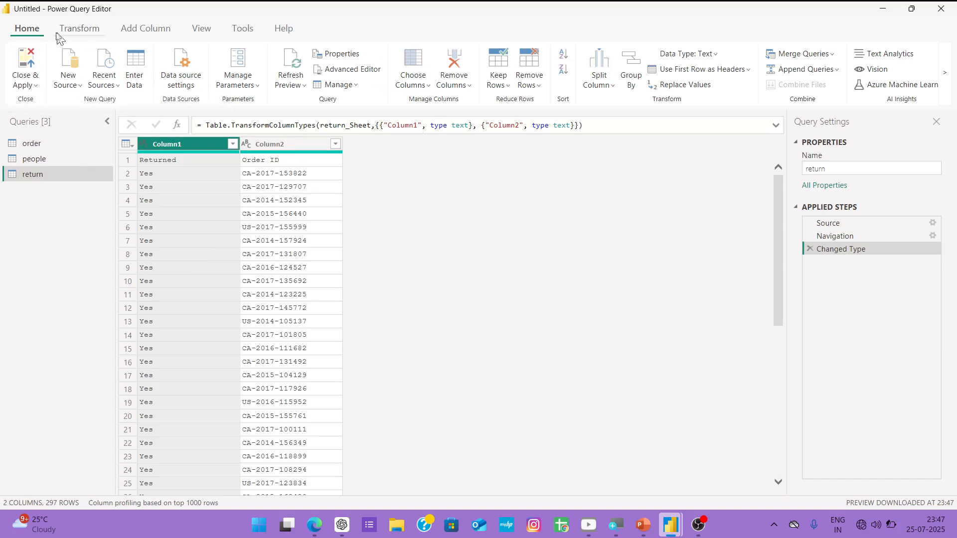
click(88, 36)
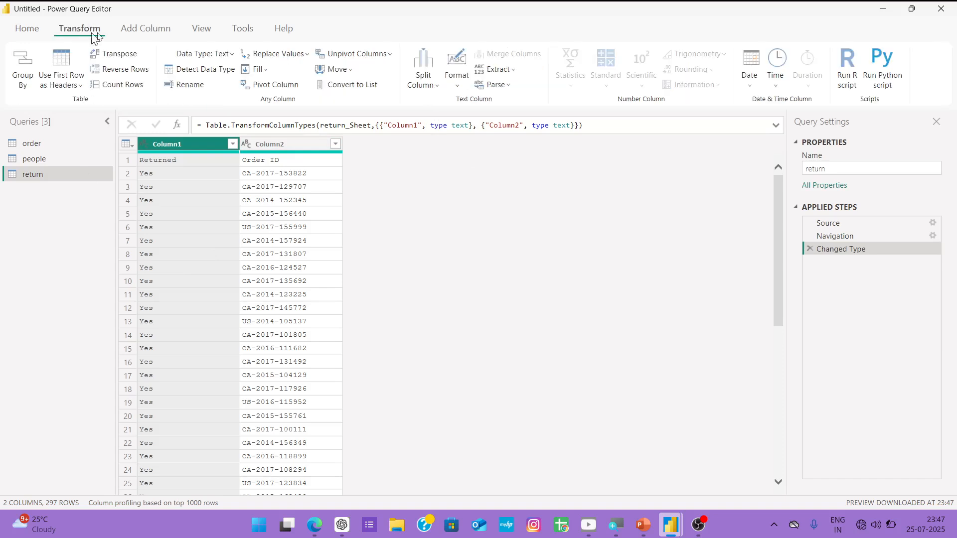
click(138, 35)
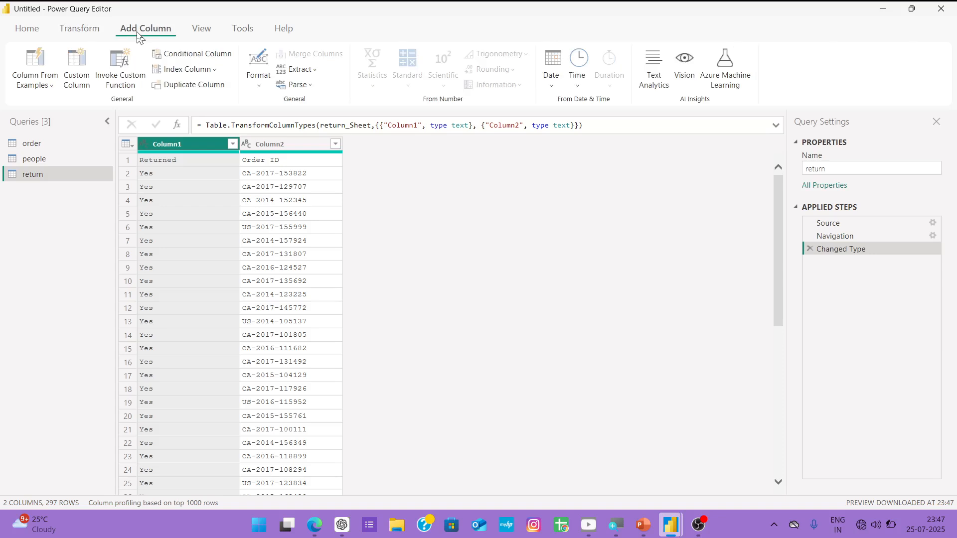
click(208, 33)
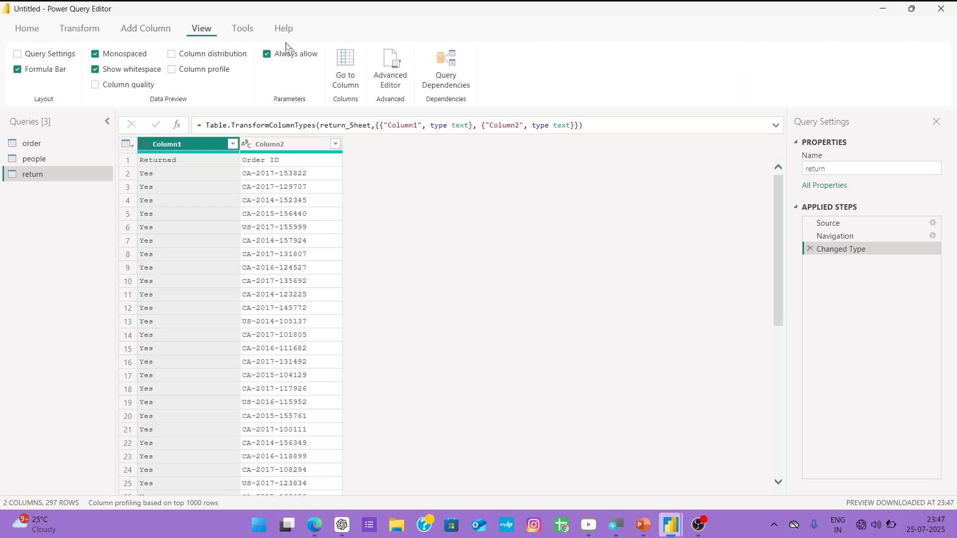
click(245, 32)
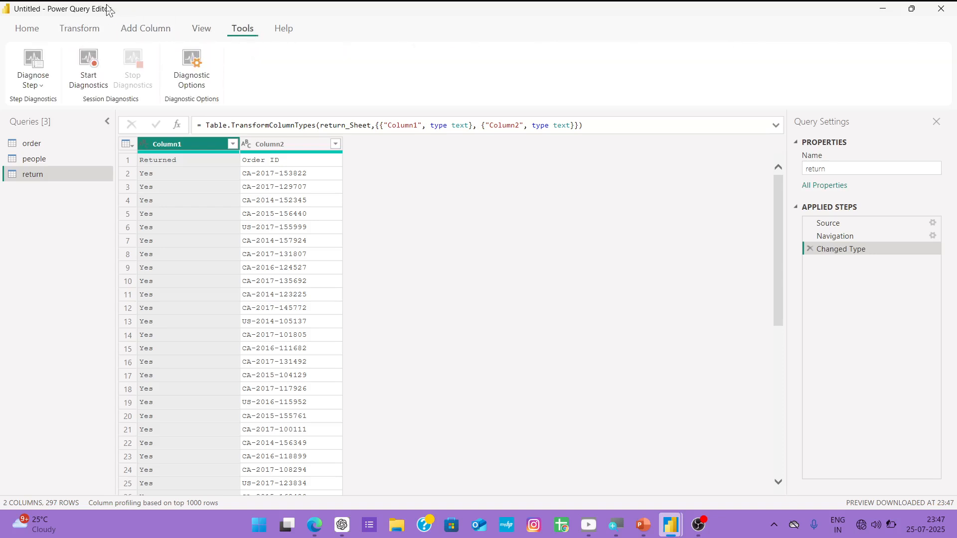
click(31, 32)
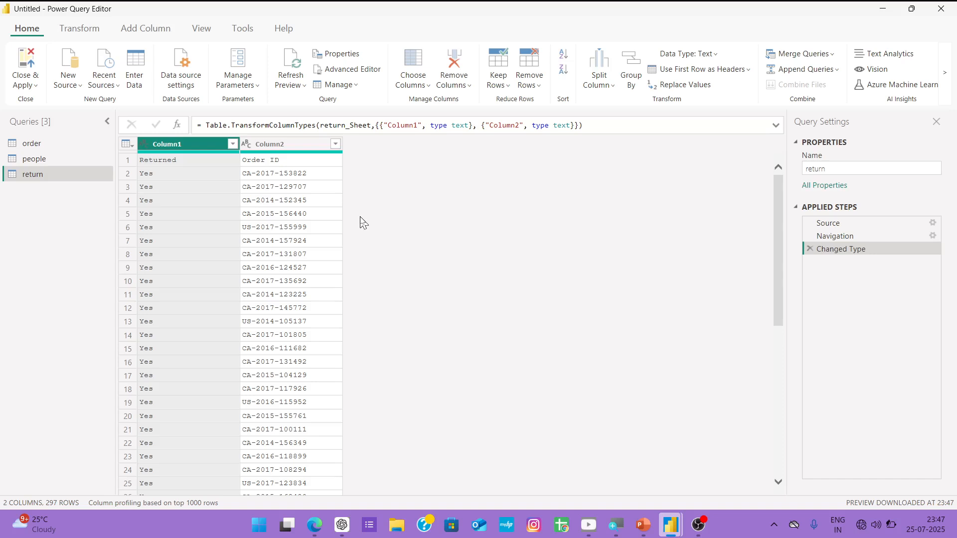
Refresh the data preview of the order query and look through its rows and Order ID values.
click(54, 146)
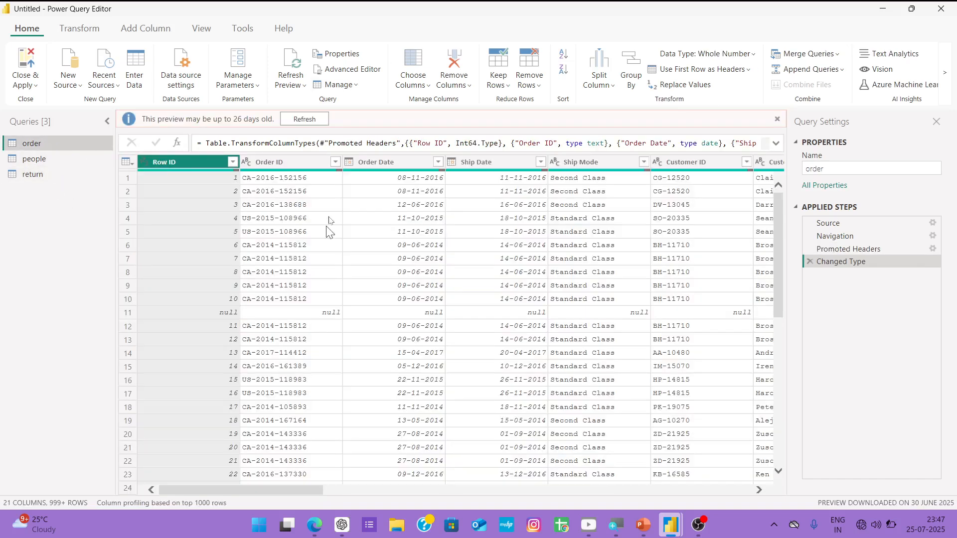
click(304, 119)
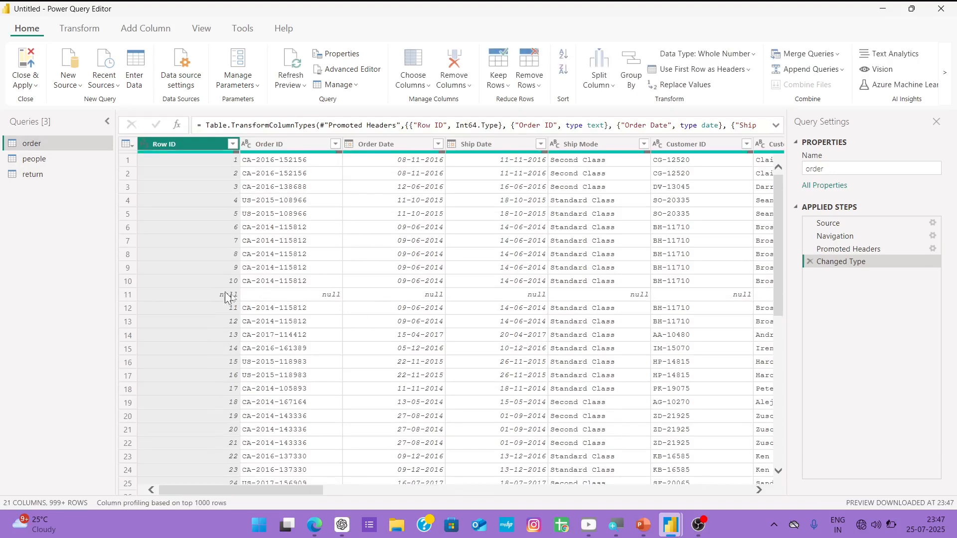
scroll(499, 346, down, 20)
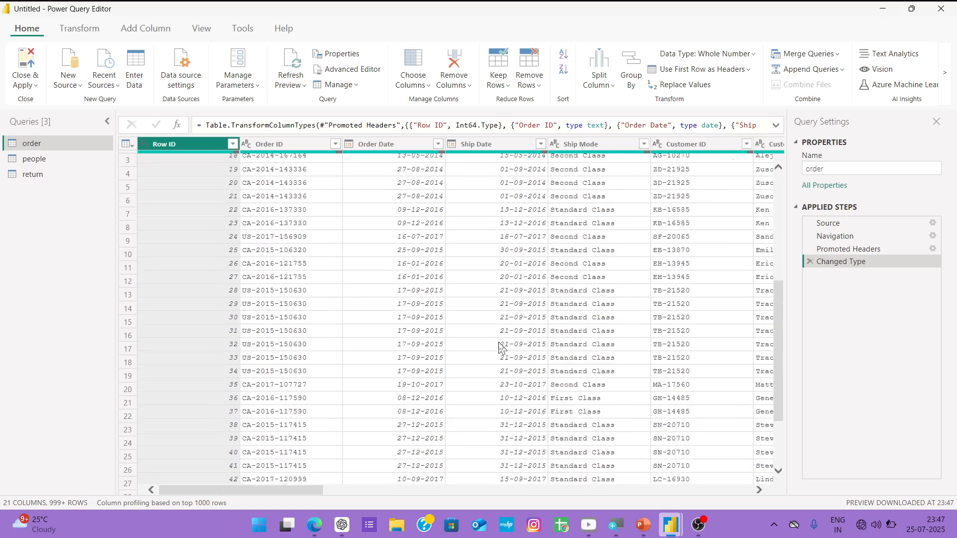
scroll(500, 346, down, 20)
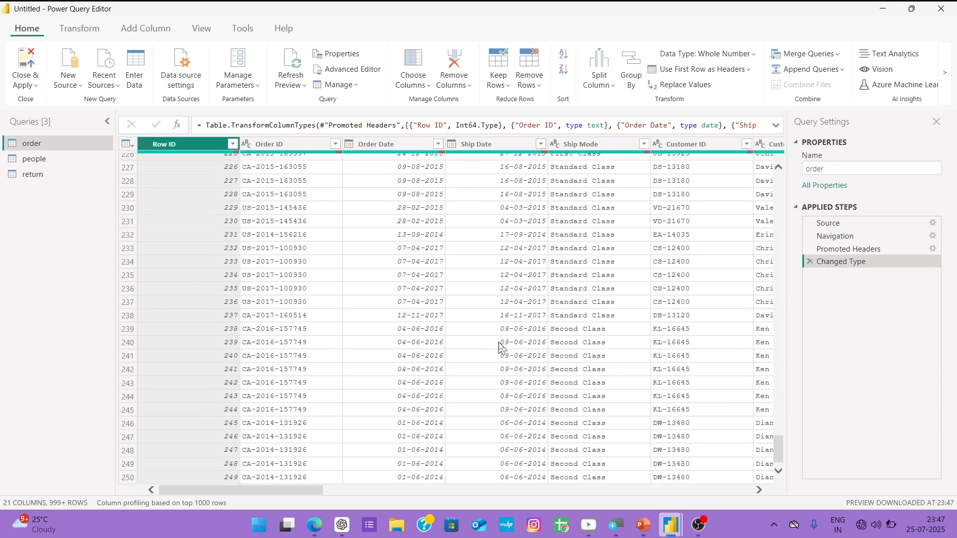
scroll(500, 346, up, 20)
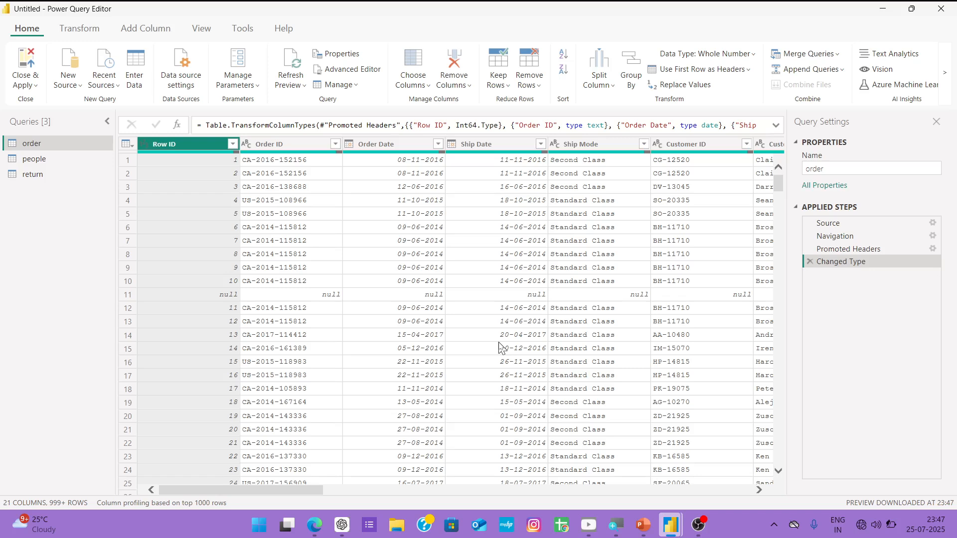
click(311, 204)
click(317, 254)
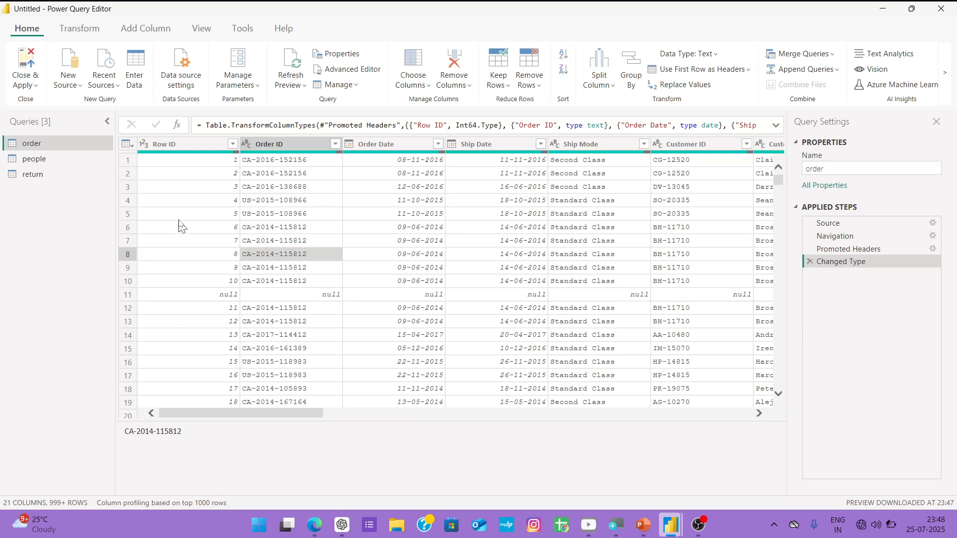
Examine the data types available for the order query's Row ID column.
click(144, 144)
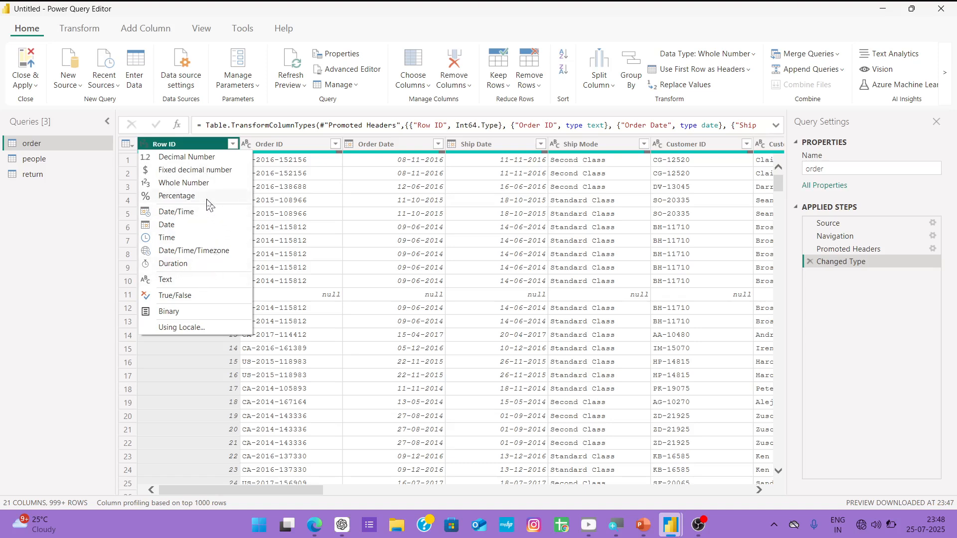
click(193, 376)
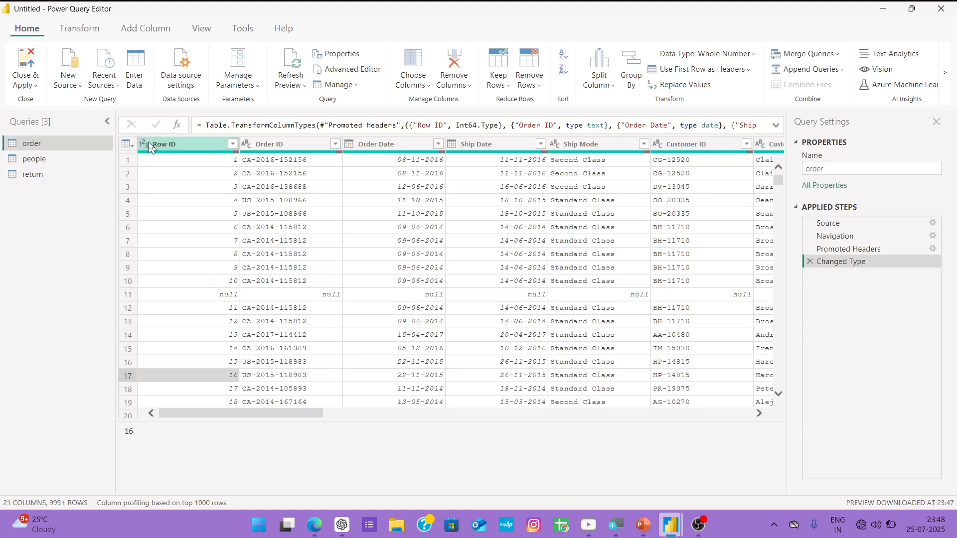
key(ctrl)
key(ctrl)
key(ctrl)
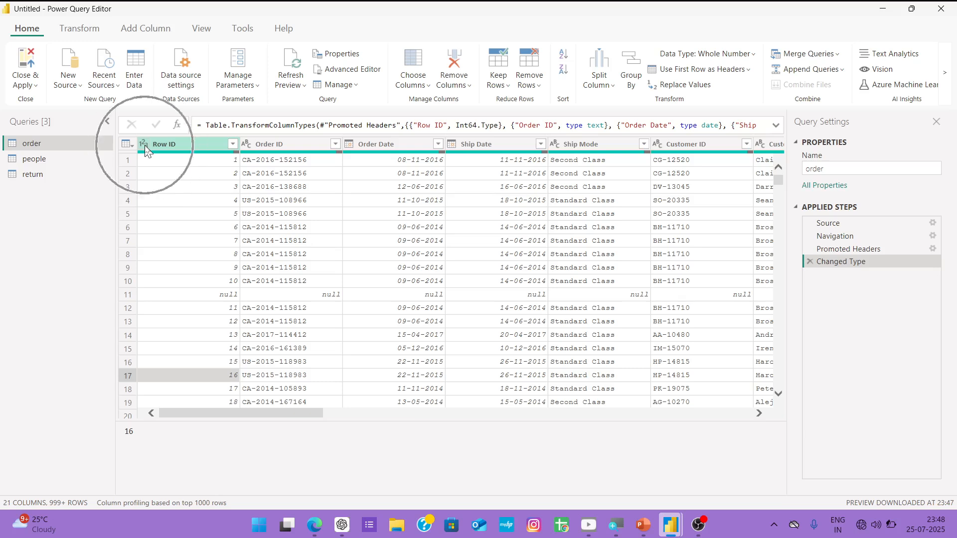
click(145, 146)
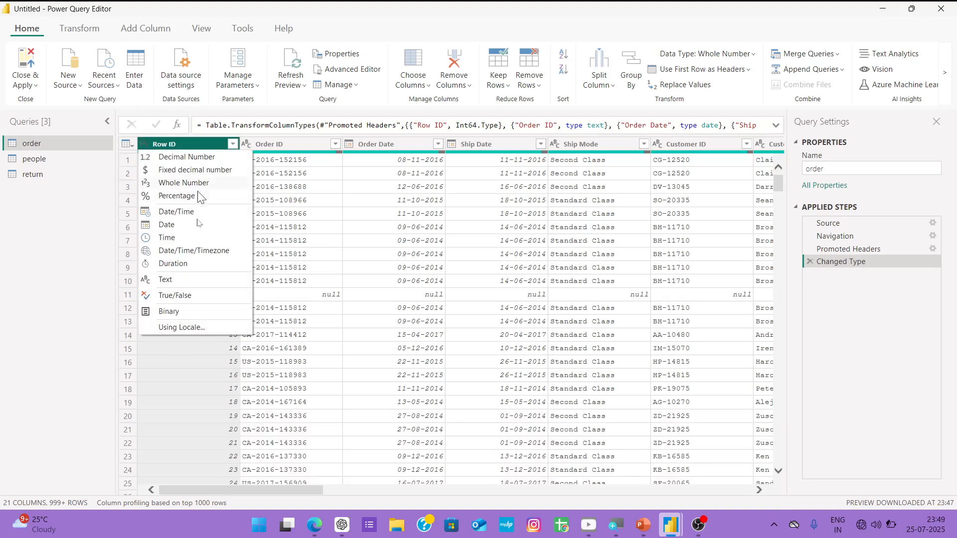
click(166, 419)
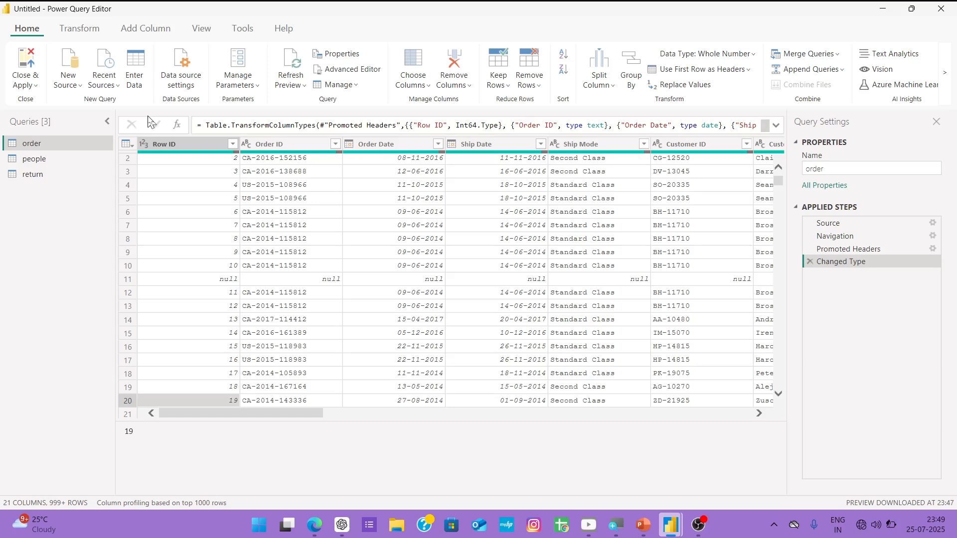
Examine the options for closing and applying changes, adding a new source and reusing recent sources.
click(28, 88)
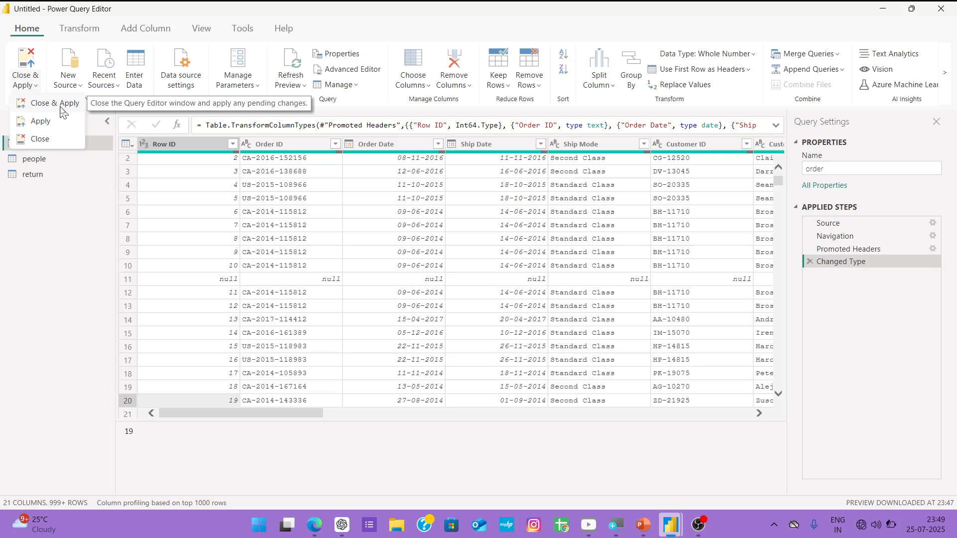
click(81, 85)
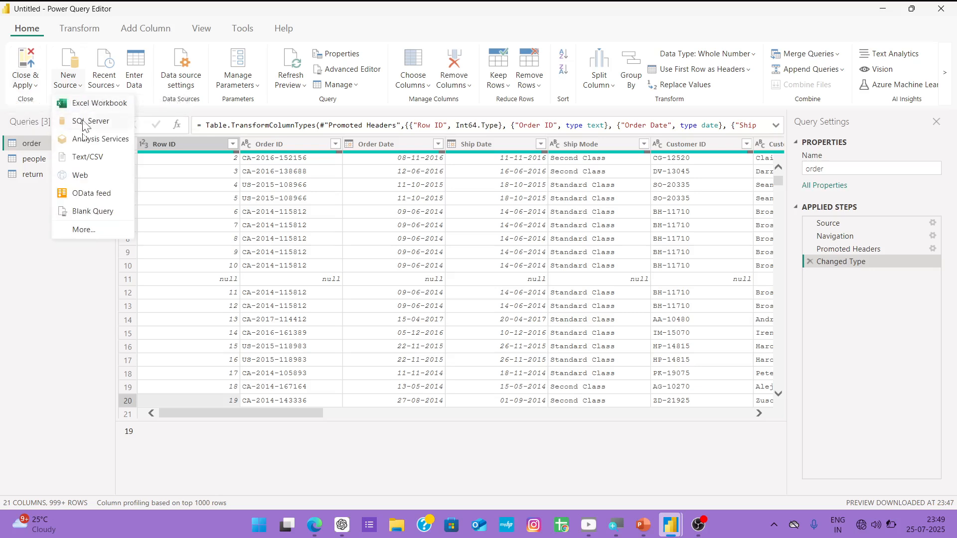
click(59, 298)
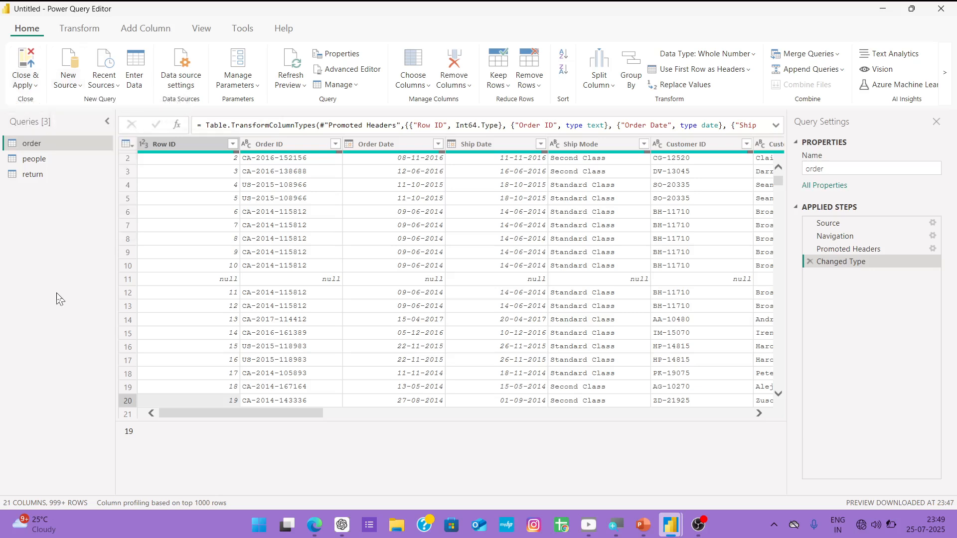
click(70, 89)
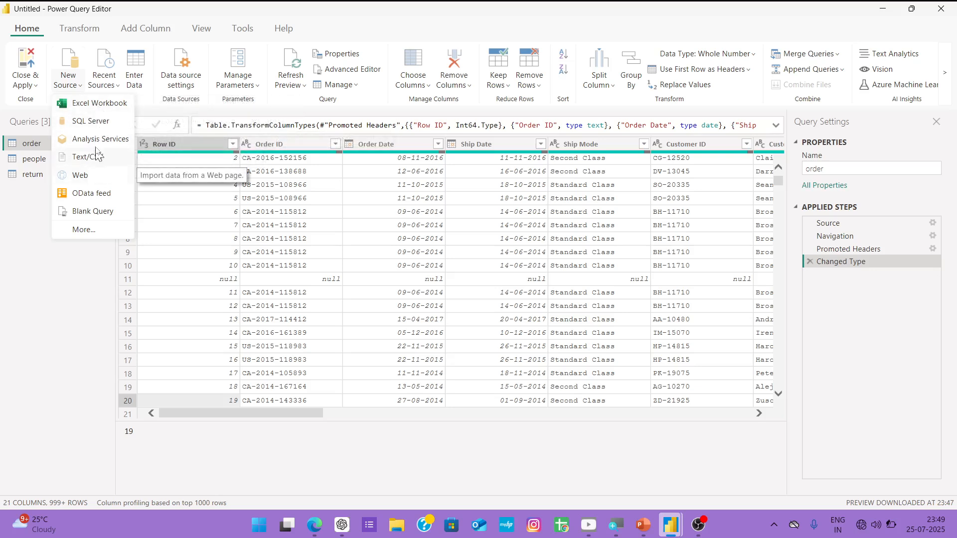
click(70, 292)
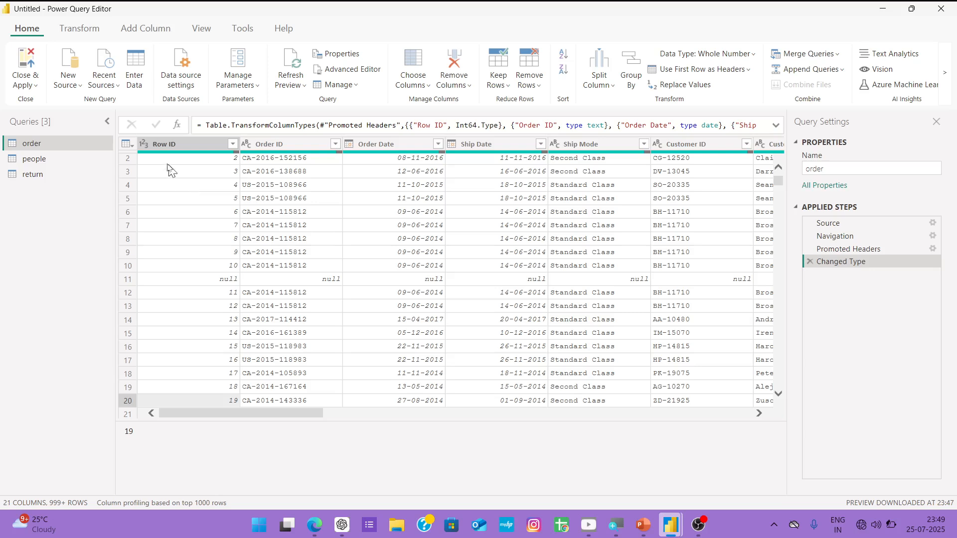
click(110, 94)
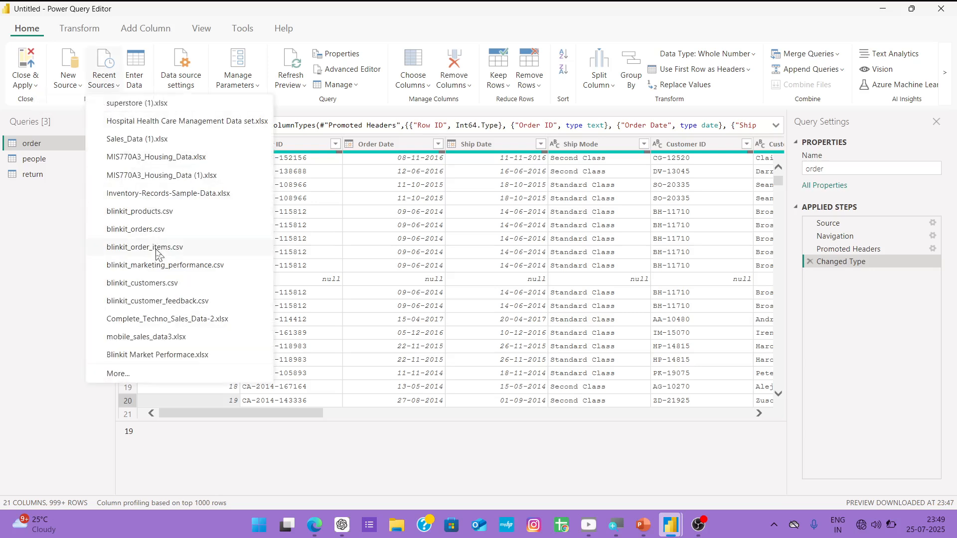
click(46, 279)
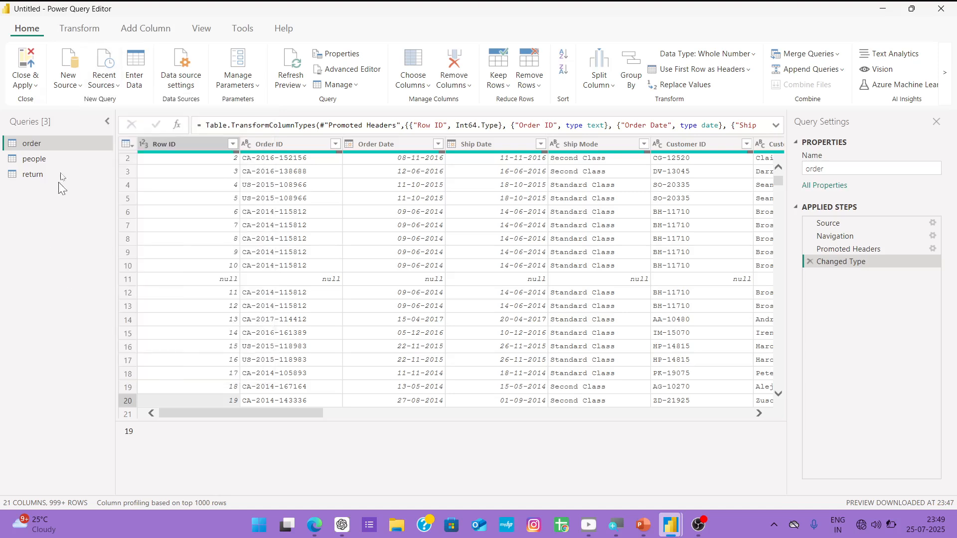
Start a manually entered table named "state List" and name its first column "State Name".
click(136, 76)
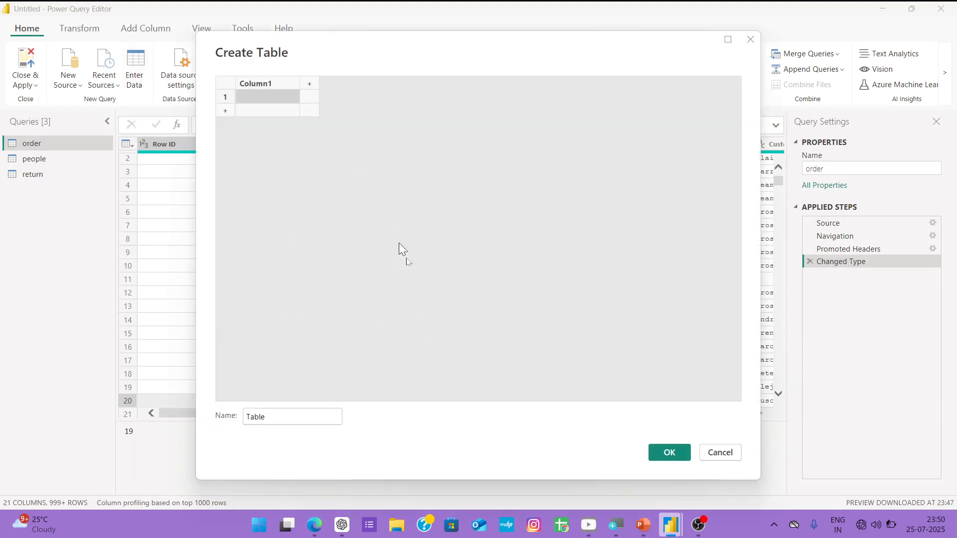
click(270, 419)
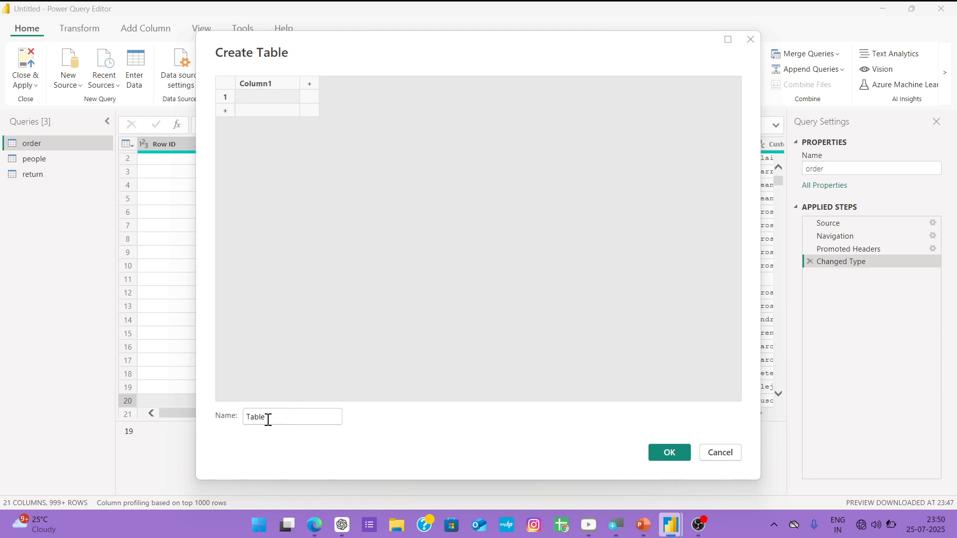
drag(267, 419, 195, 418)
text(sa)
text(tat)
text(e List)
click(267, 86)
text(State Name)
Fill the State Name column with Madhya Pradesh, Uttar Pradesh and Delhi, and create the table.
click(268, 100)
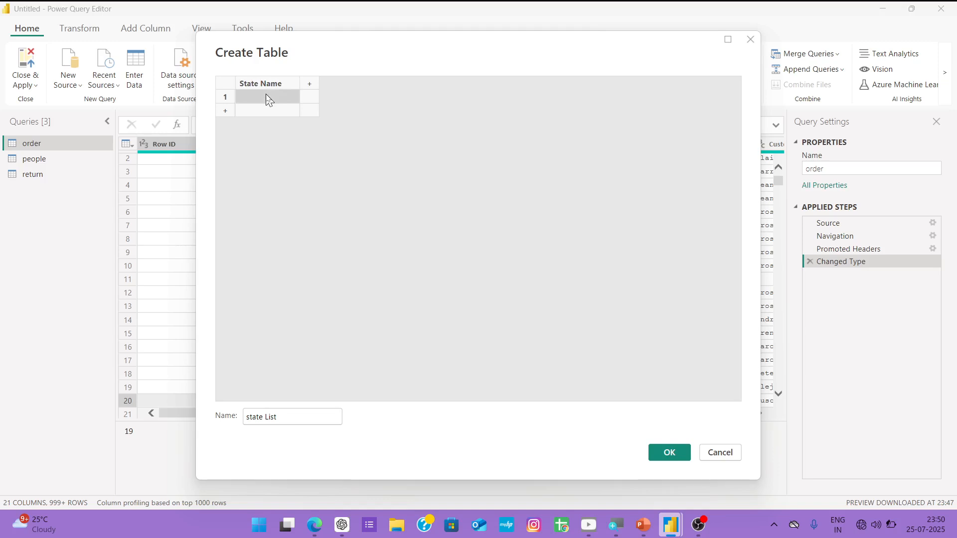
text(Madhya)
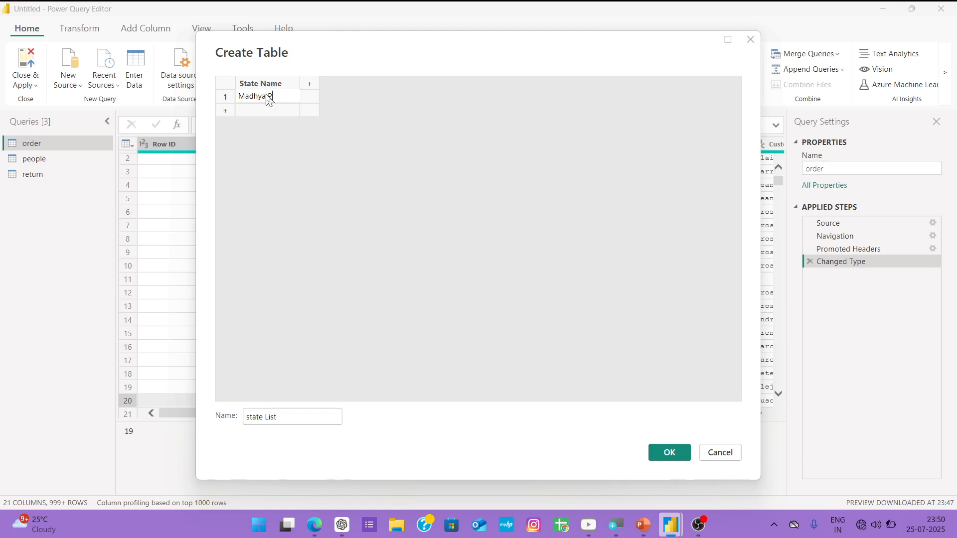
text( Pradesh)
key(Return)
text(Uttar)
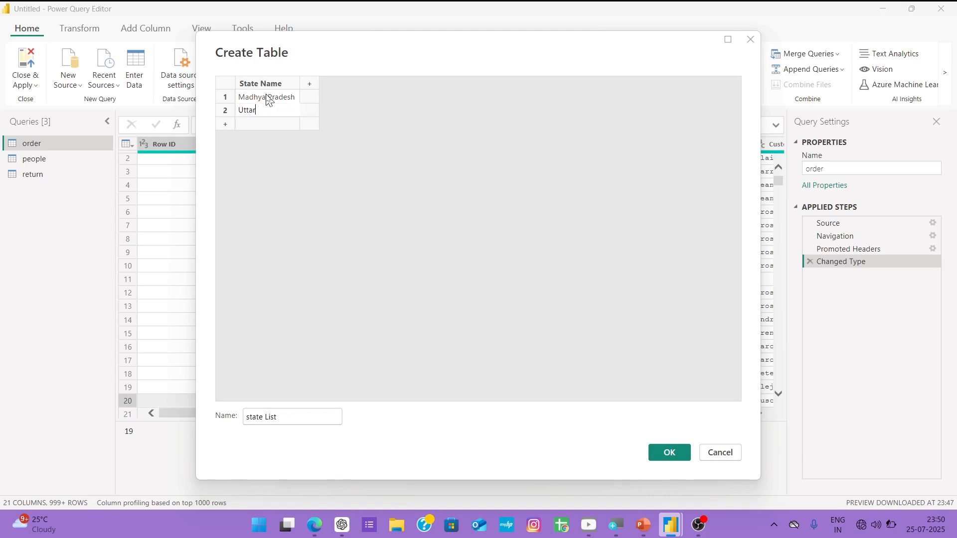
text( Pradesh)
key(Return)
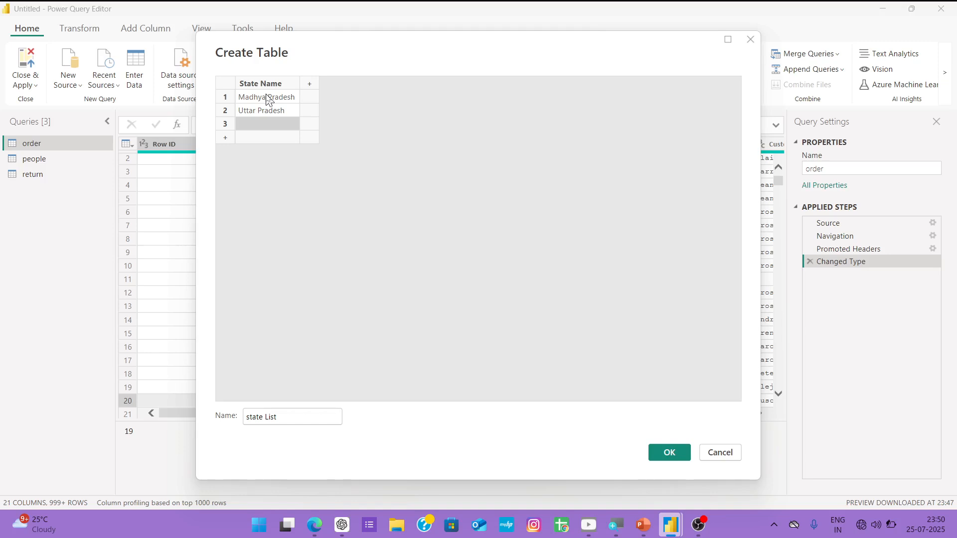
text(Delhi)
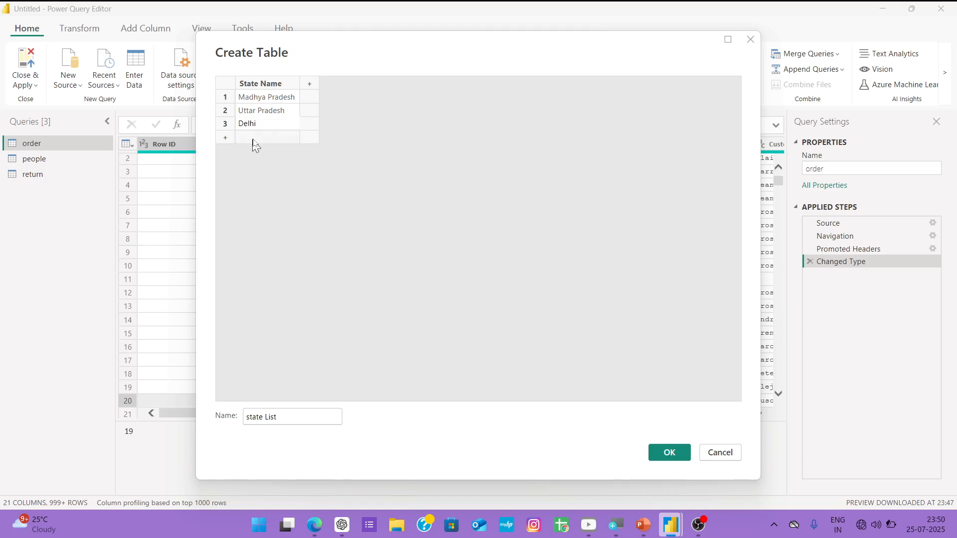
click(677, 452)
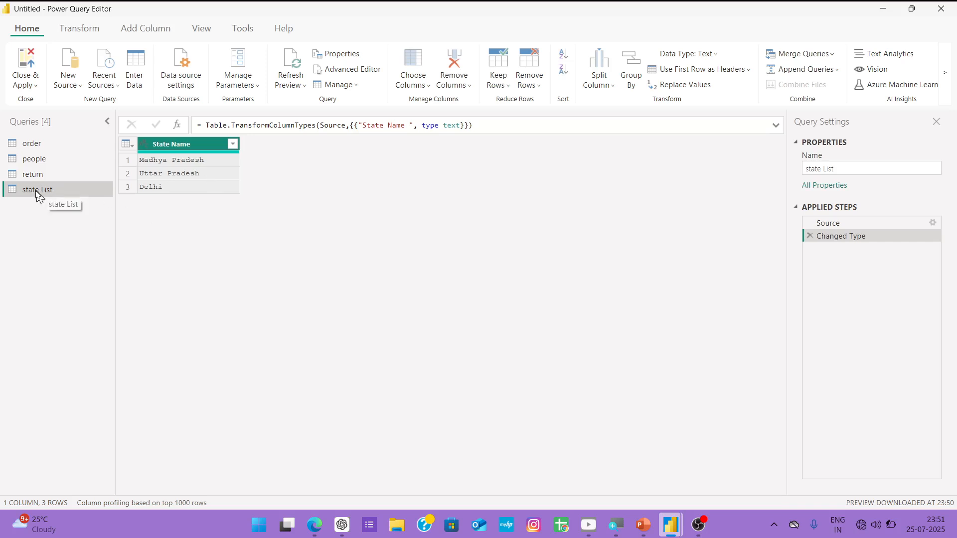
Examine how the superstore workbook's source can be changed, including browsing for another file and the available file types.
click(184, 78)
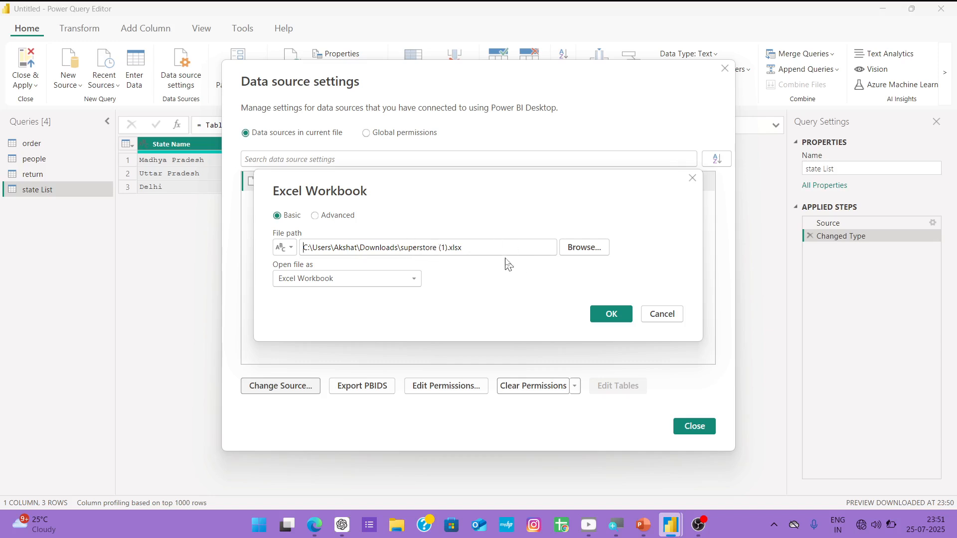
click(585, 249)
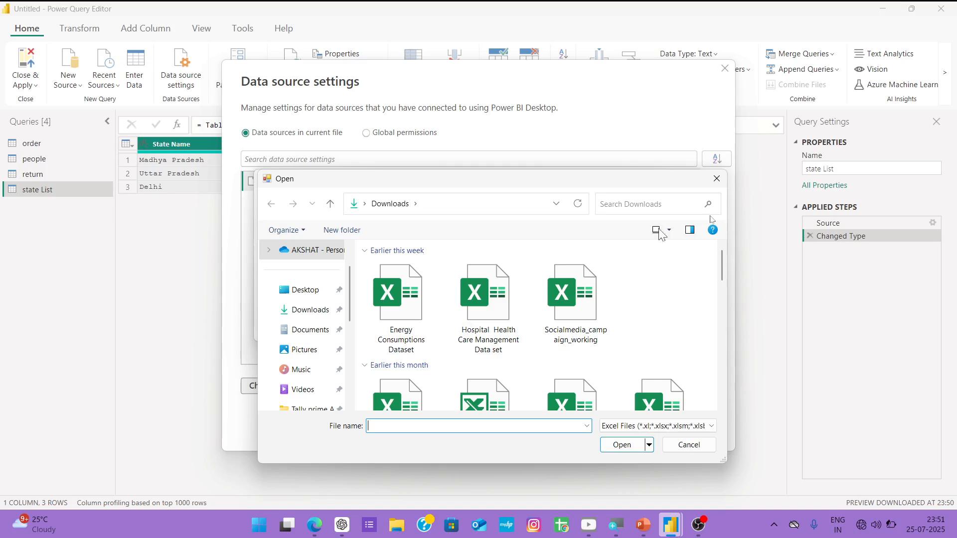
click(716, 179)
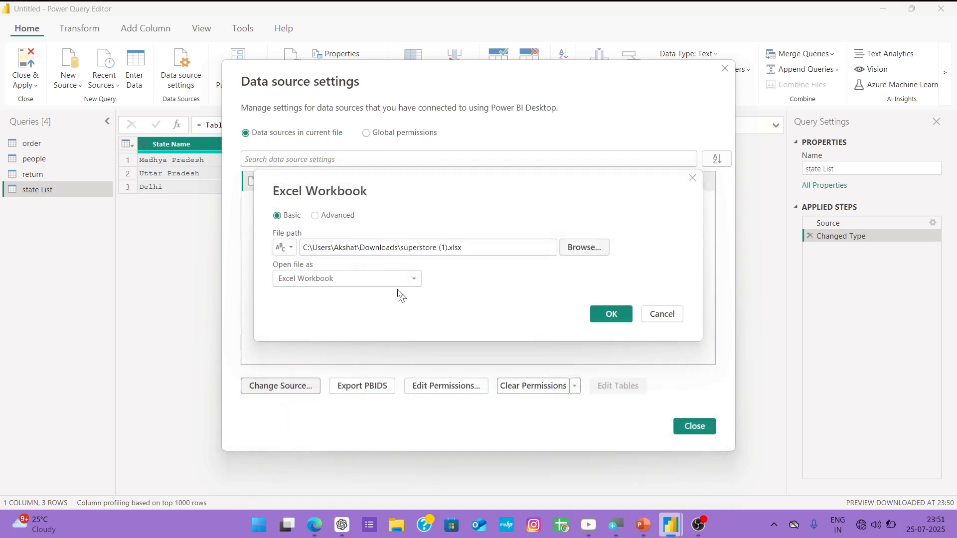
click(332, 283)
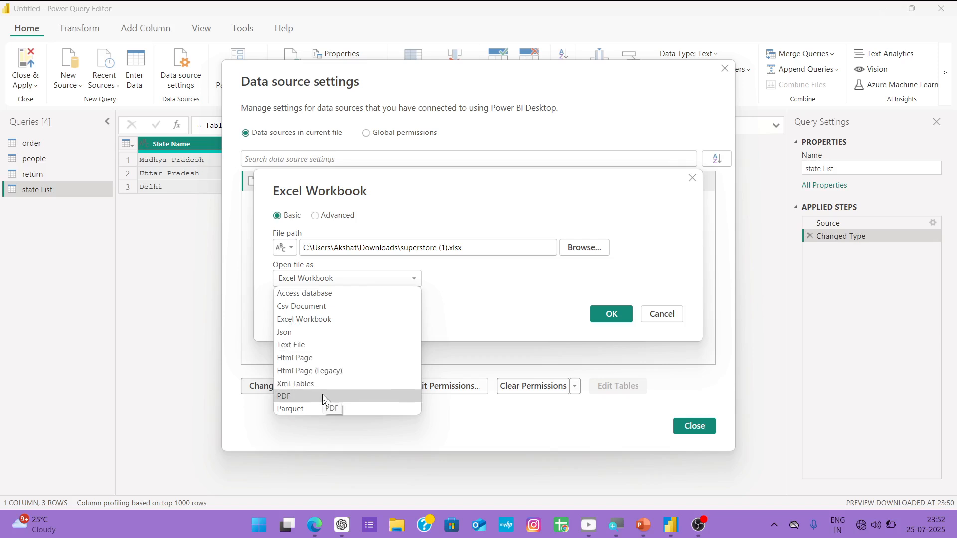
click(479, 327)
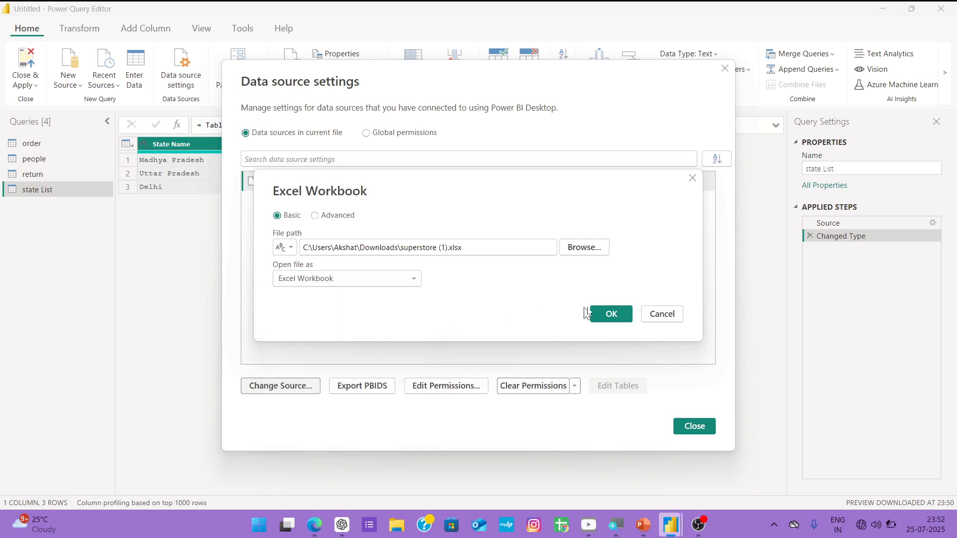
click(661, 314)
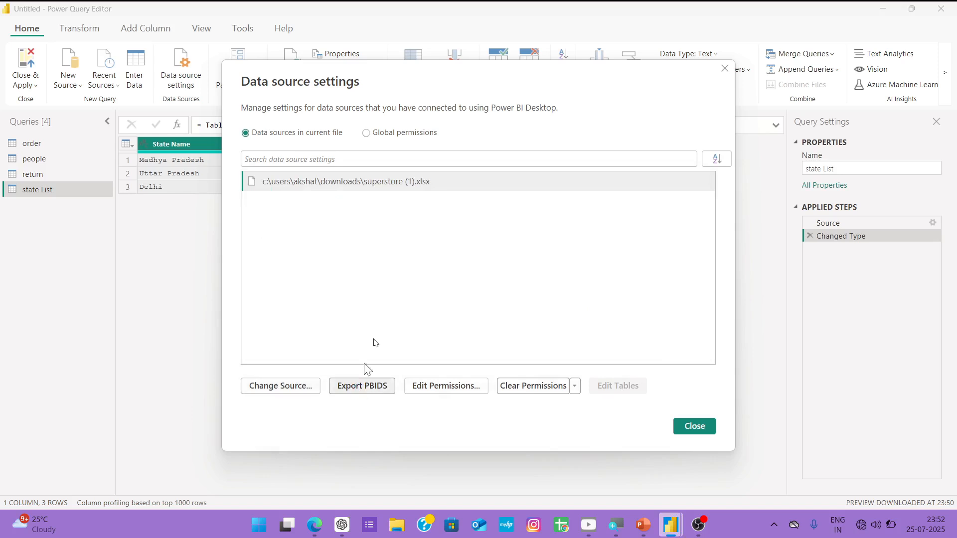
Examine the PBIDS export and the privacy levels offered for the superstore workbook source, leaving the data source settings unchanged.
click(390, 392)
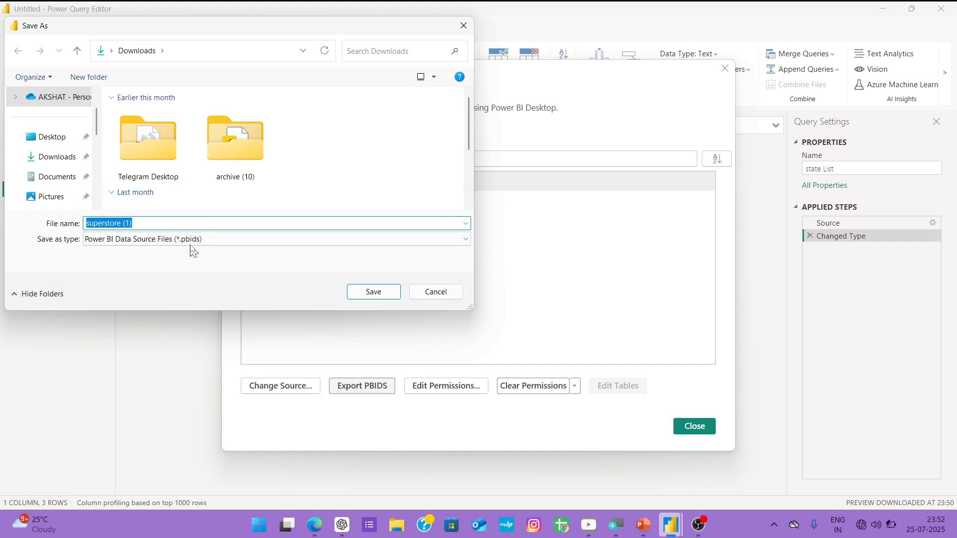
click(436, 292)
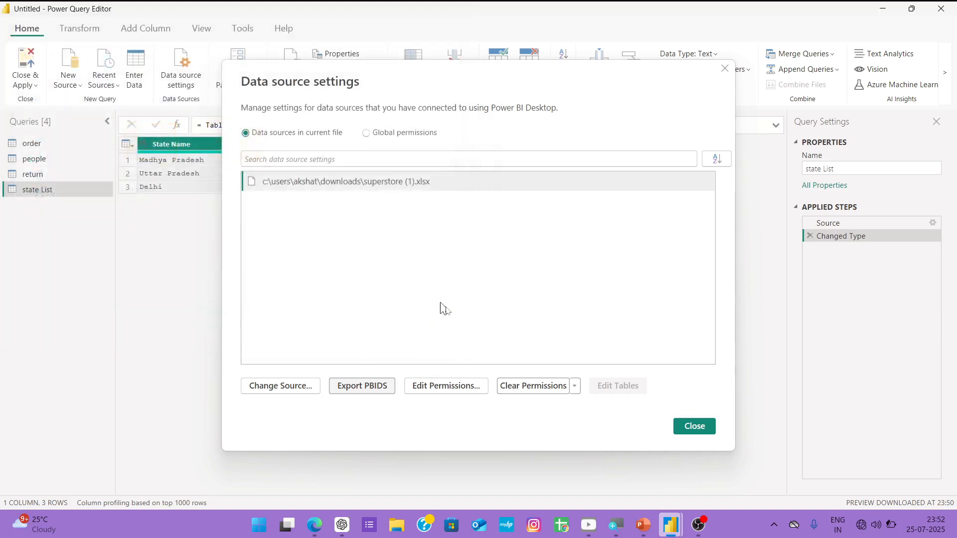
click(439, 386)
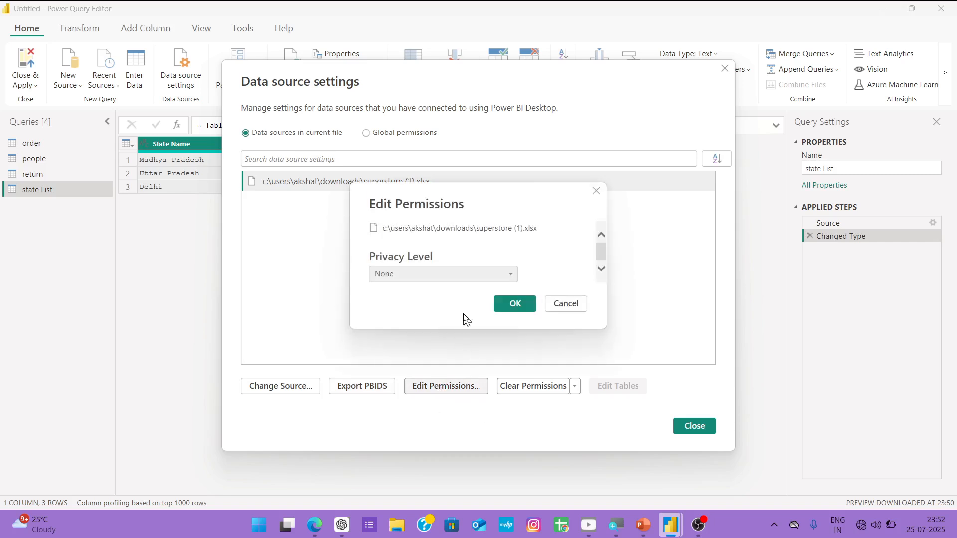
click(473, 275)
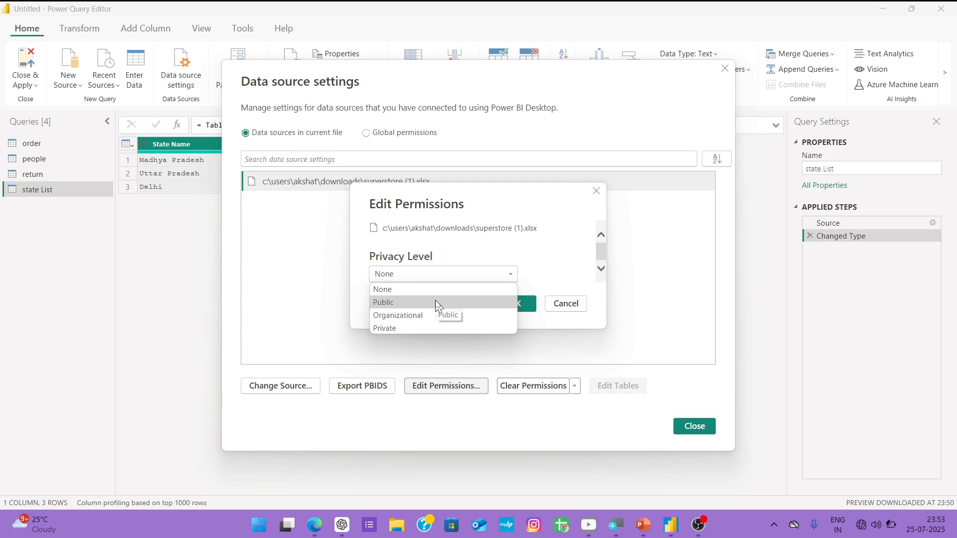
click(543, 262)
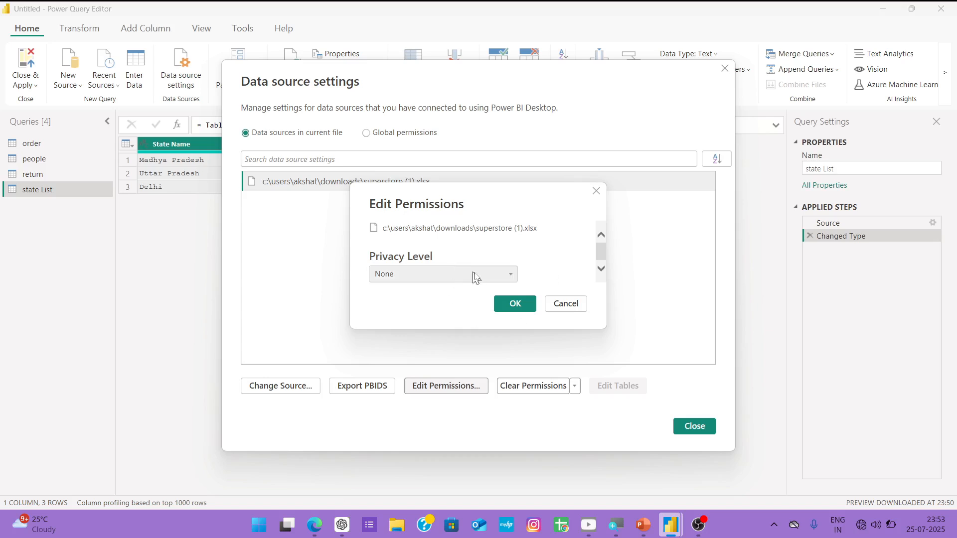
click(565, 305)
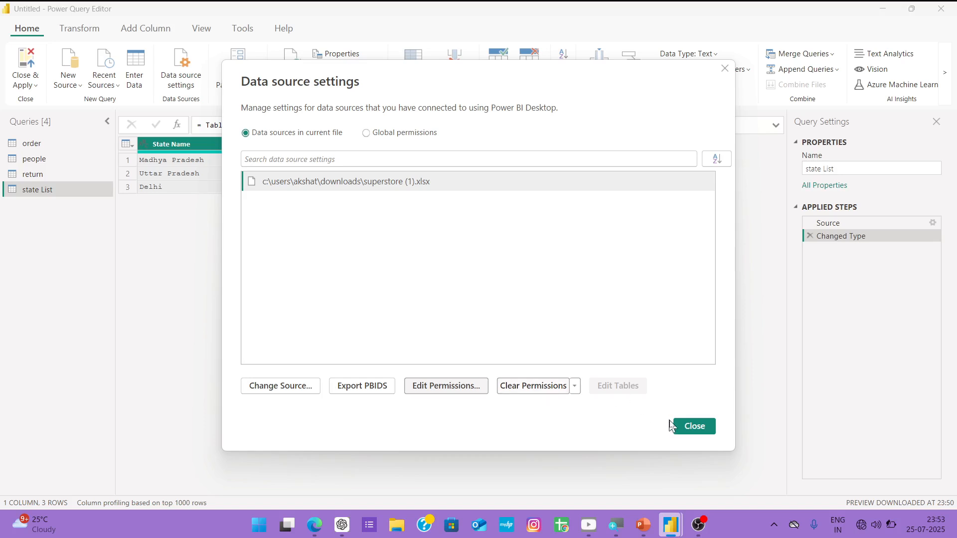
click(695, 426)
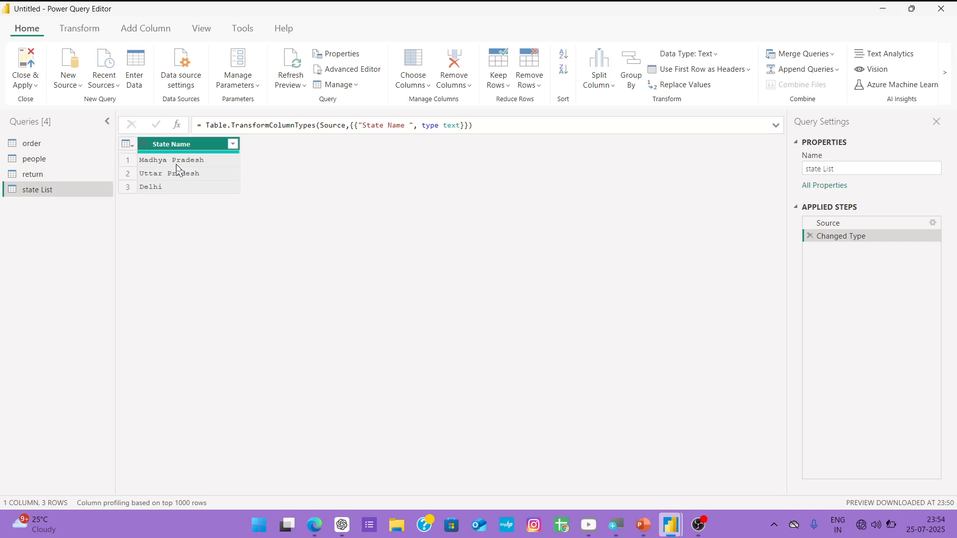
Start a new query parameter and name it "Filter On State".
click(246, 94)
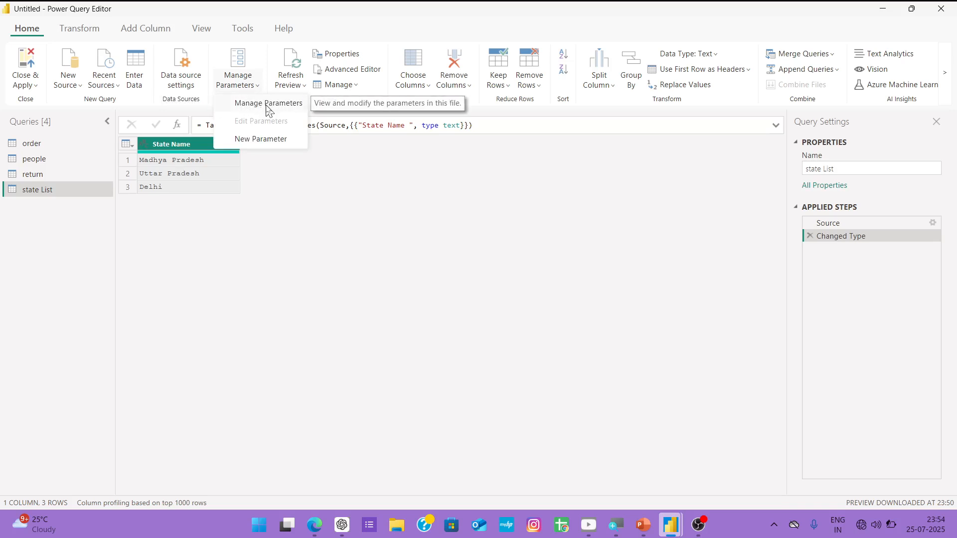
click(279, 140)
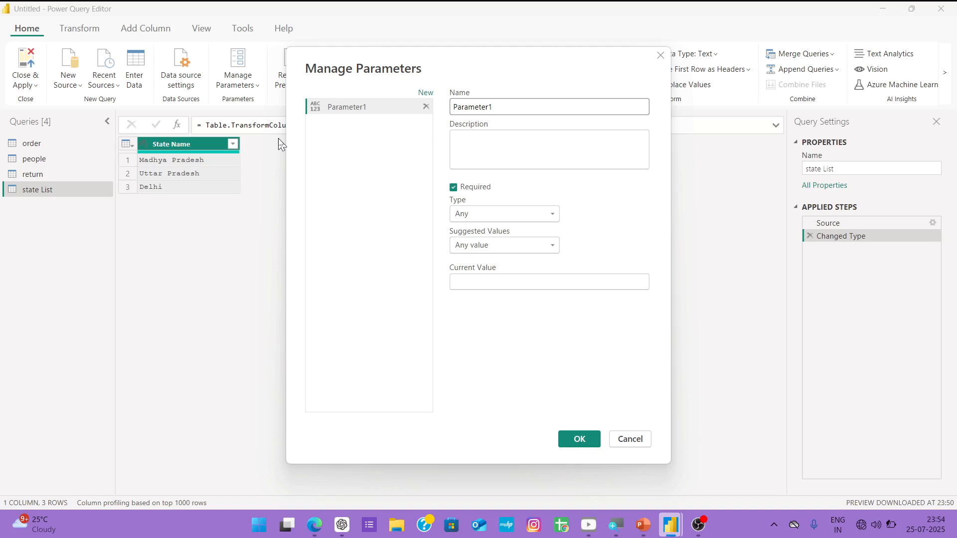
double_click(525, 103)
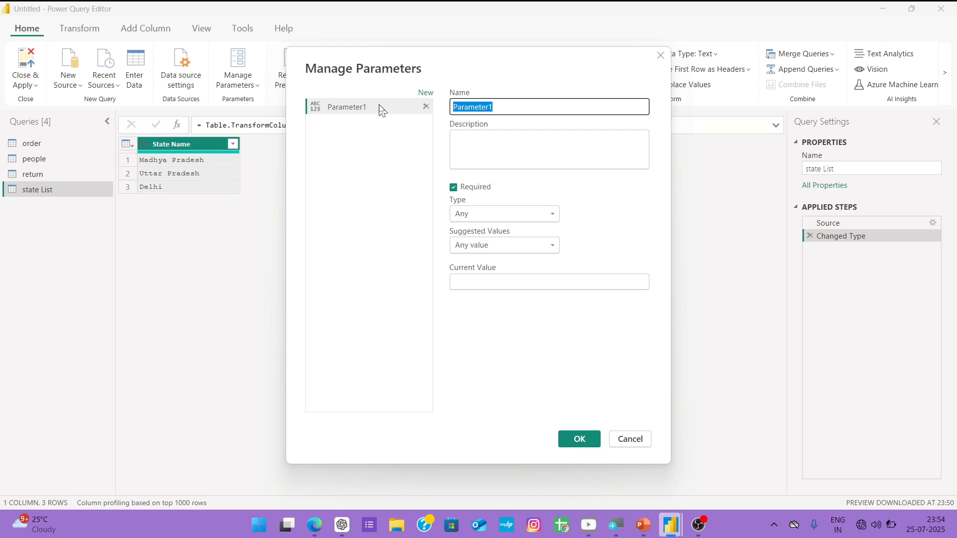
text(Filter On State)
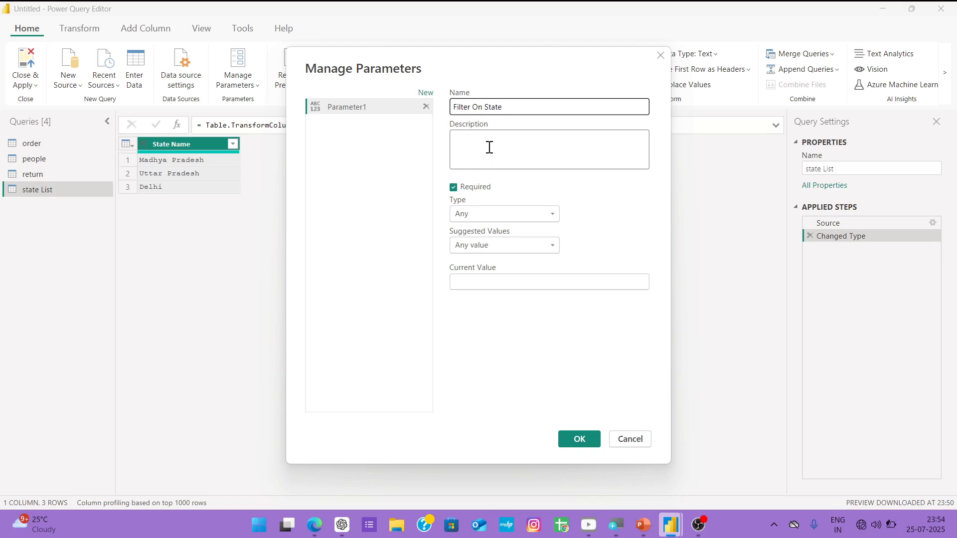
Give the Filter On State parameter the description "Search by State".
click(499, 153)
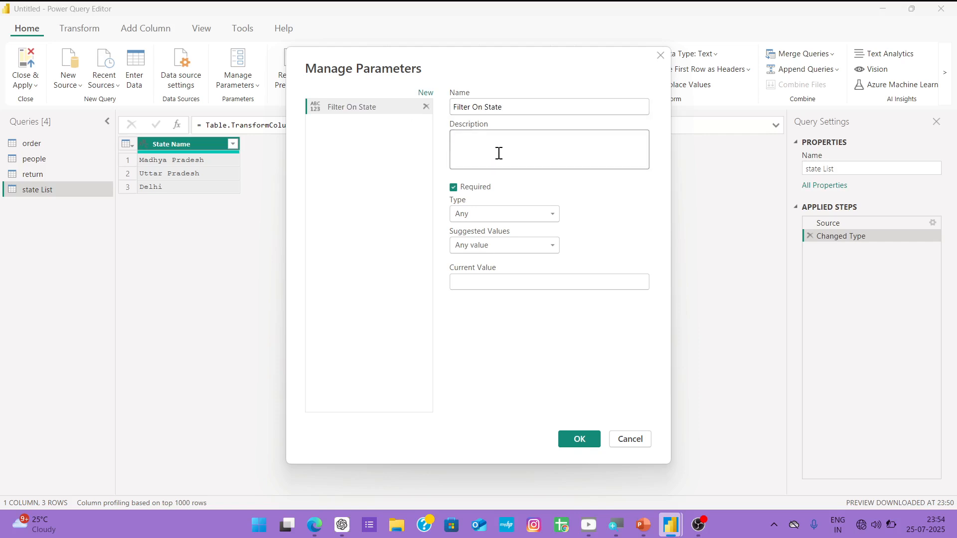
text(Search)
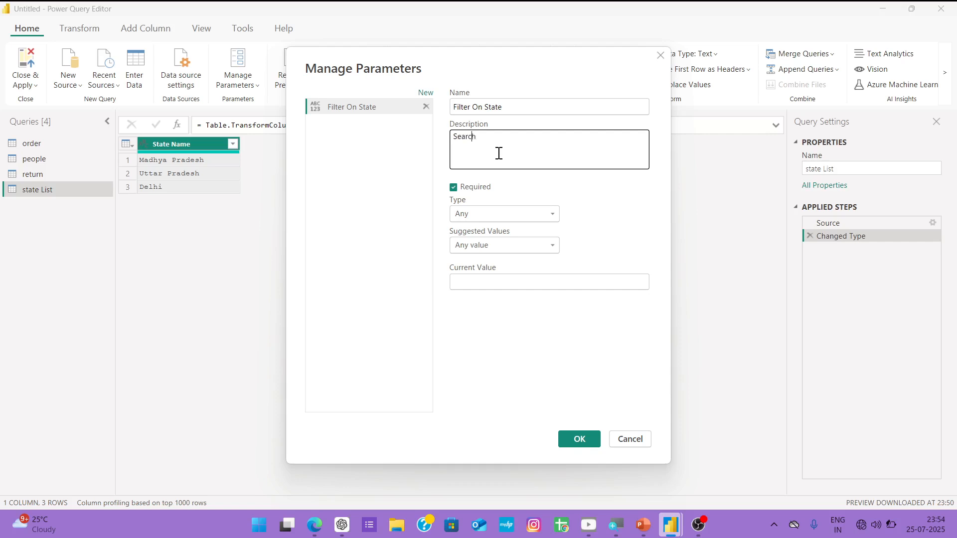
text( by Satate)
key(BackSpace)
key(BackSpace)
key(BackSpace)
key(BackSpace)
key(BackSpace)
text(tate)
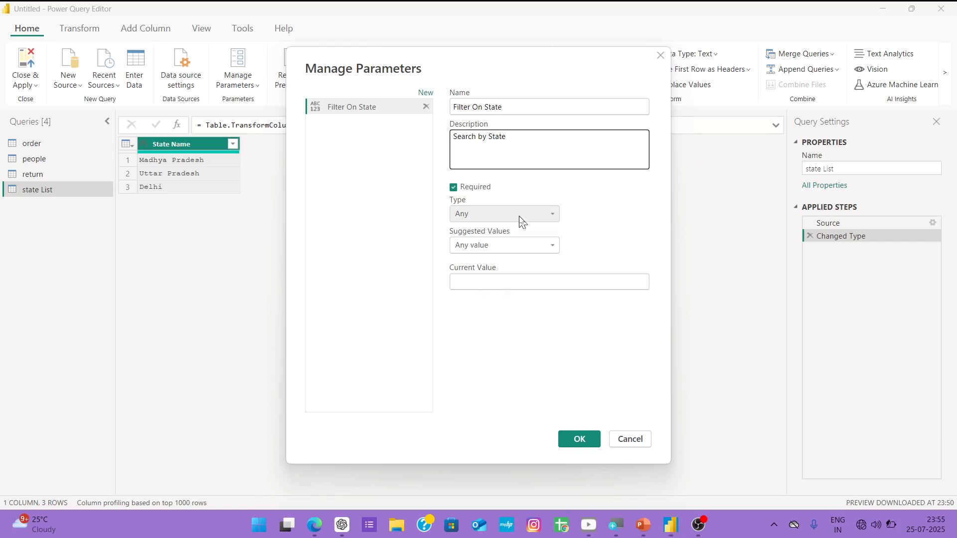
Set the parameter's type to Text and its suggested values to List of values.
click(520, 219)
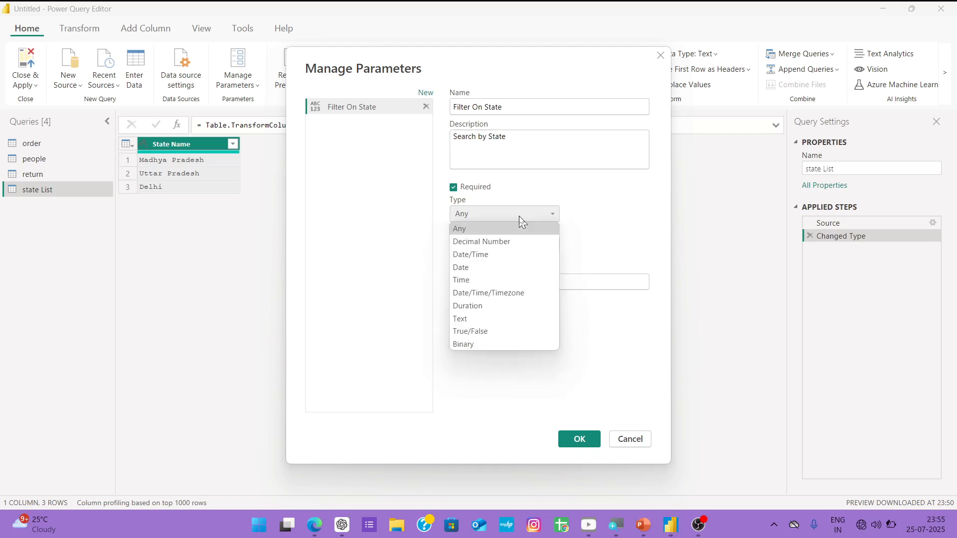
click(488, 319)
click(542, 246)
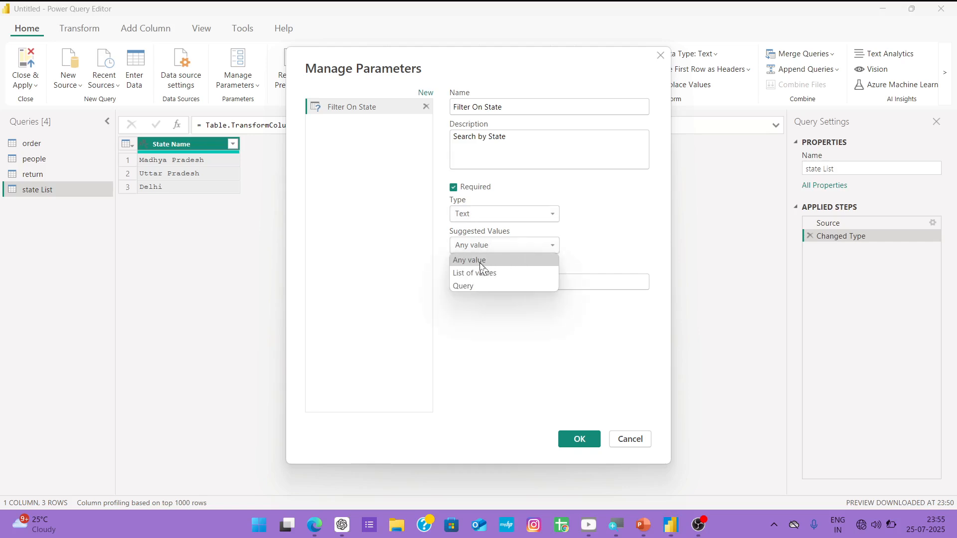
click(501, 282)
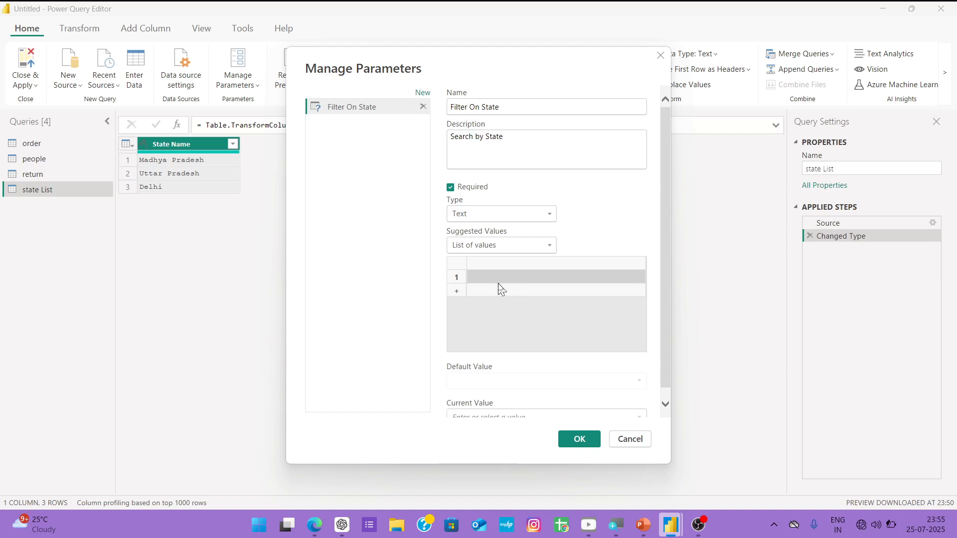
List madhya Pradesh, Uttar Pradesh and Delhi as the parameter's suggested values, and set the default value to madhya Pradesh.
text(a)
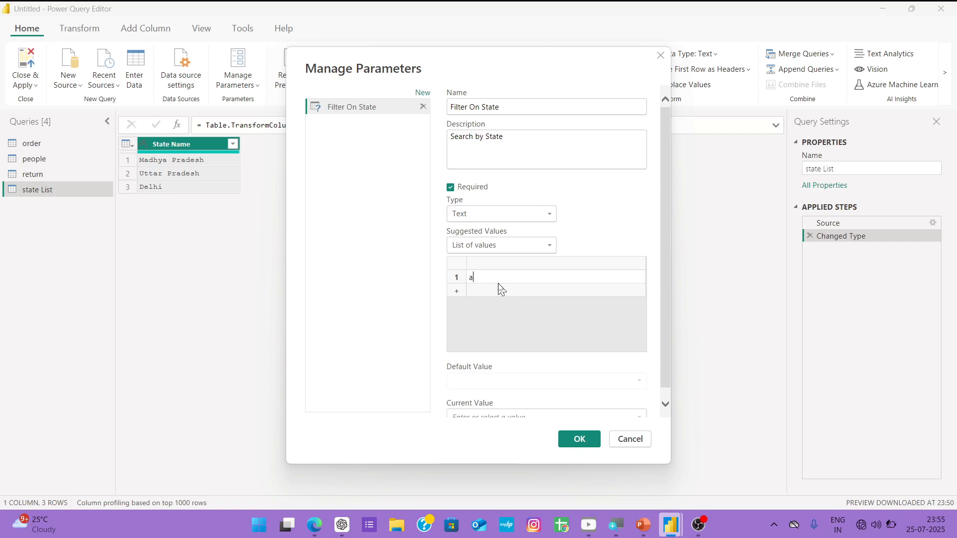
key(BackSpace)
text(madhya Pradesh)
key(Return)
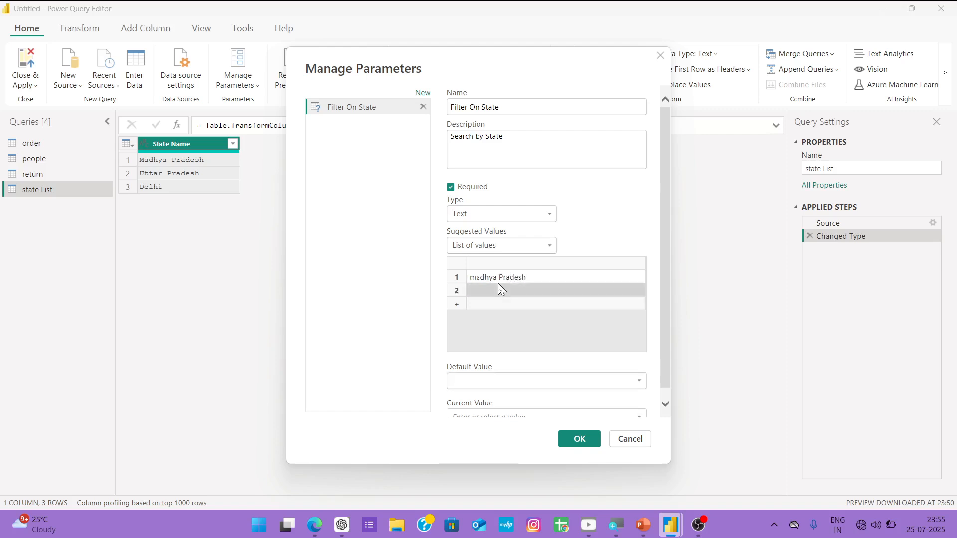
text(Uttar P)
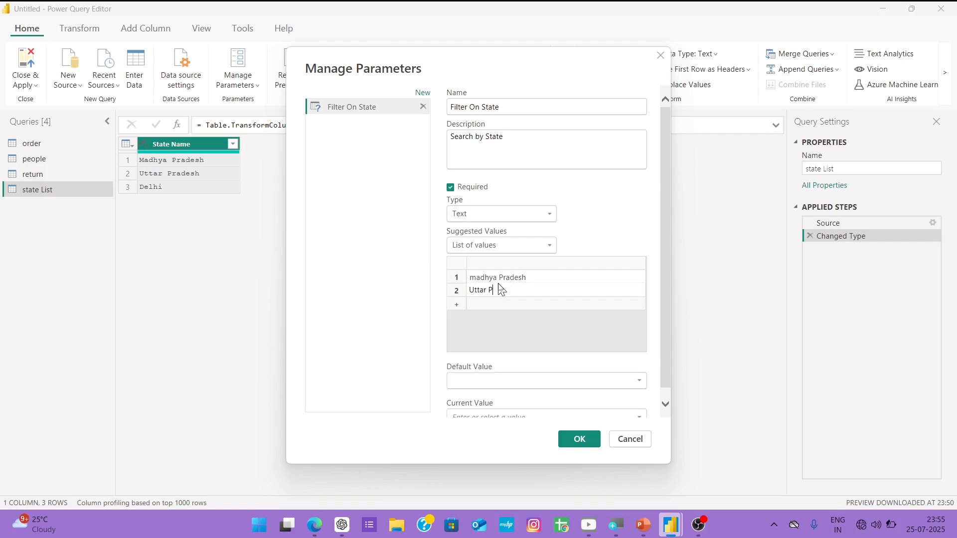
text(radesh)
key(Return)
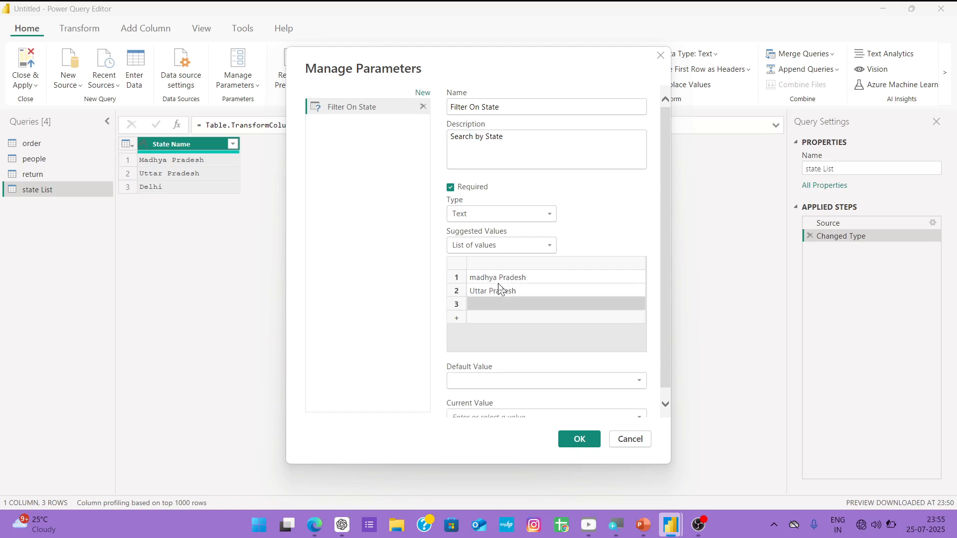
text(Delhi)
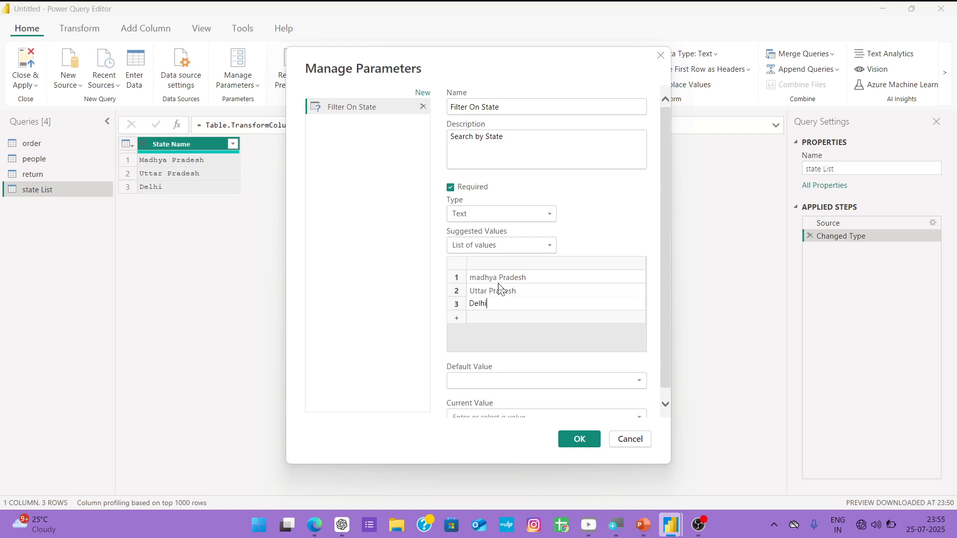
key(Return)
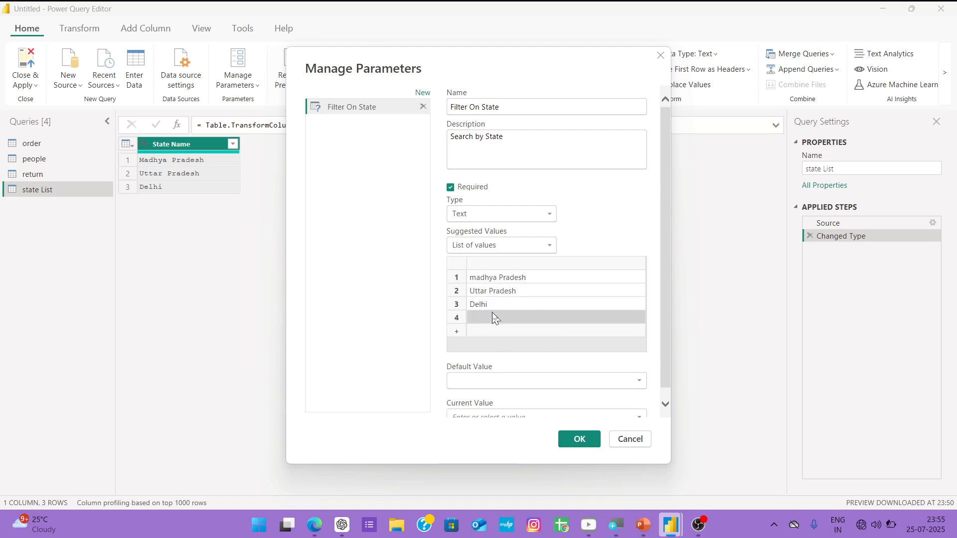
click(559, 383)
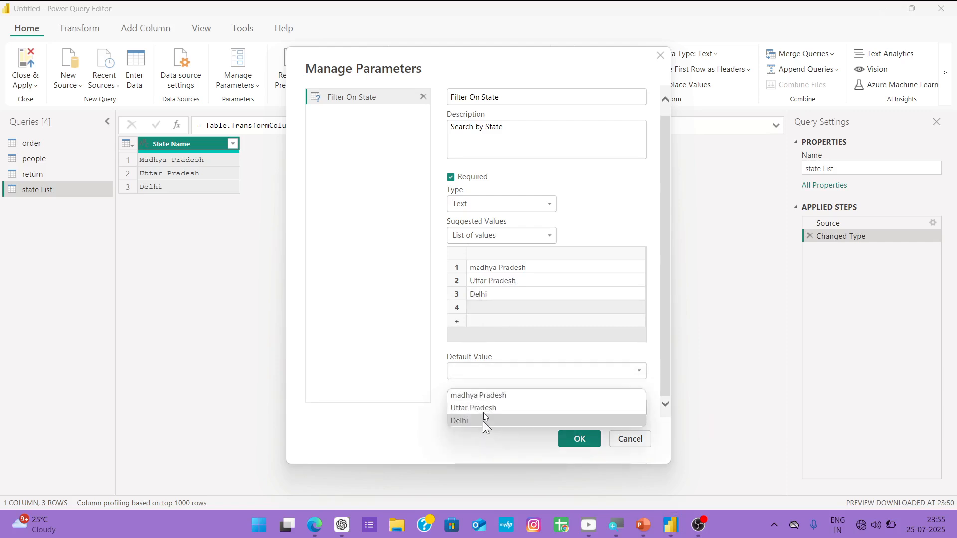
click(516, 402)
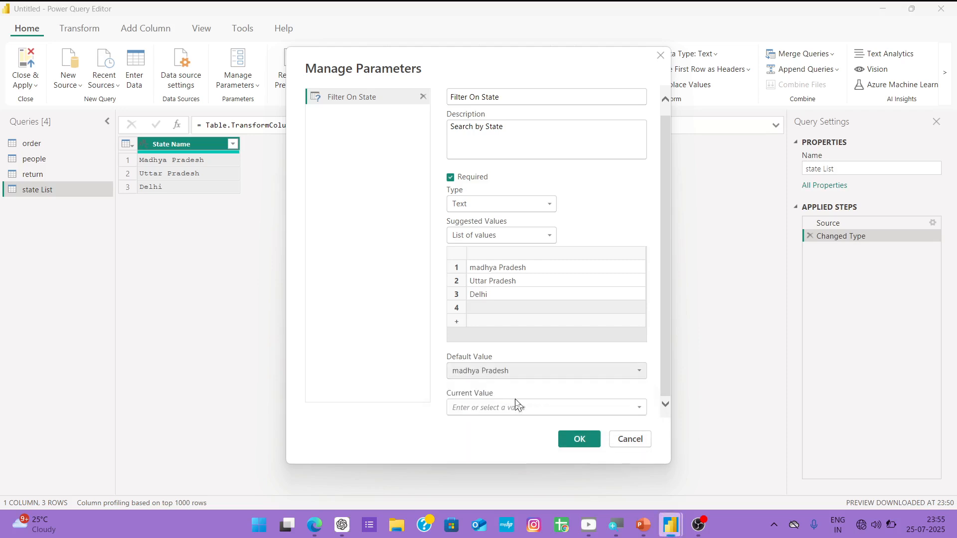
Change the first suggested value to "madhya Pradesh, Delhi" and the second to "Uttar Pradesh,Madhya Pradesh".
click(536, 269)
click(536, 269)
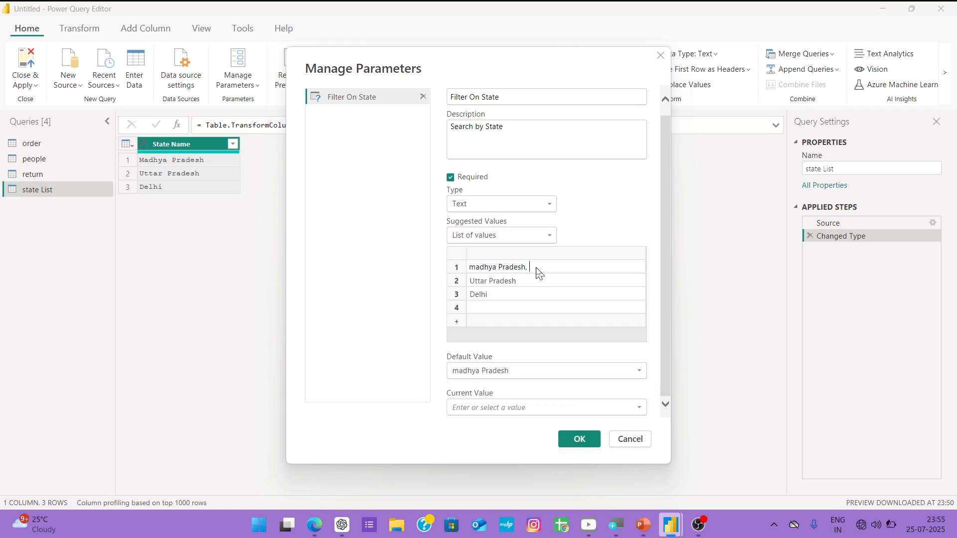
text(, Delhi)
click(524, 282)
click(525, 282)
click(524, 282)
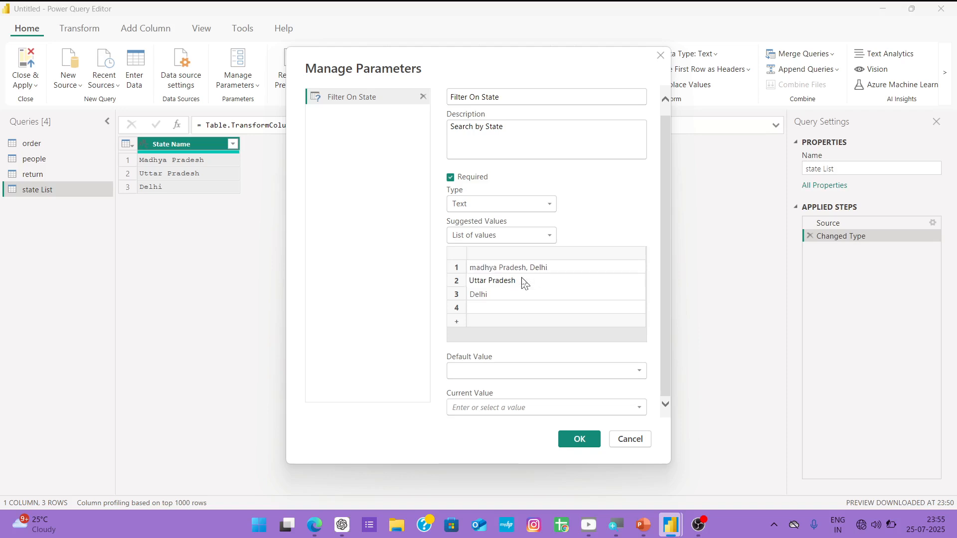
text(,Madhya Pde)
key(BackSpace)
key(BackSpace)
text(radesh)
Extend the third suggested value to "Delhi,Uttar Pradesh".
click(510, 296)
click(509, 295)
click(510, 295)
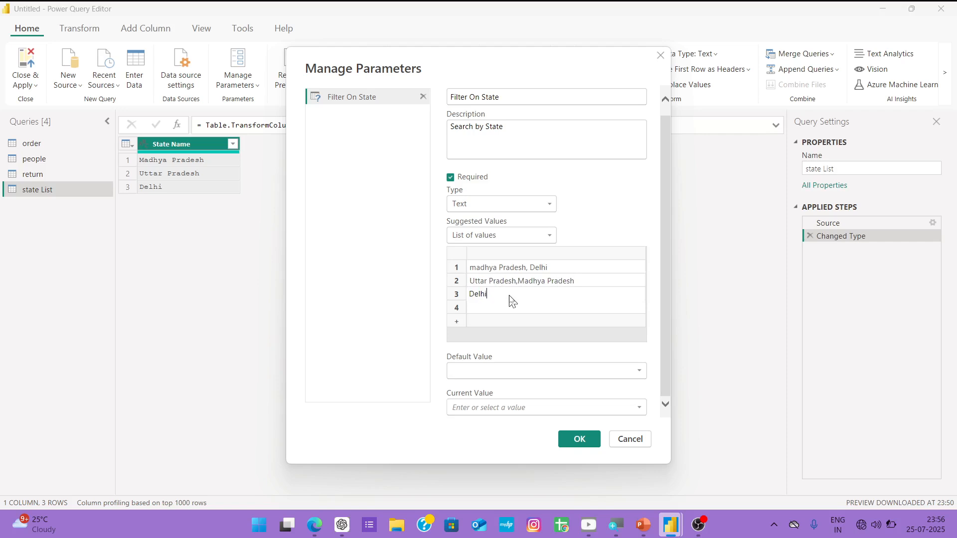
text(,Uttar Pradesh)
Set the default value to "Uttar Pradesh,Madhya Pradesh" and the current value to "madhya Pradesh, Delhi", and create the parameter.
click(537, 379)
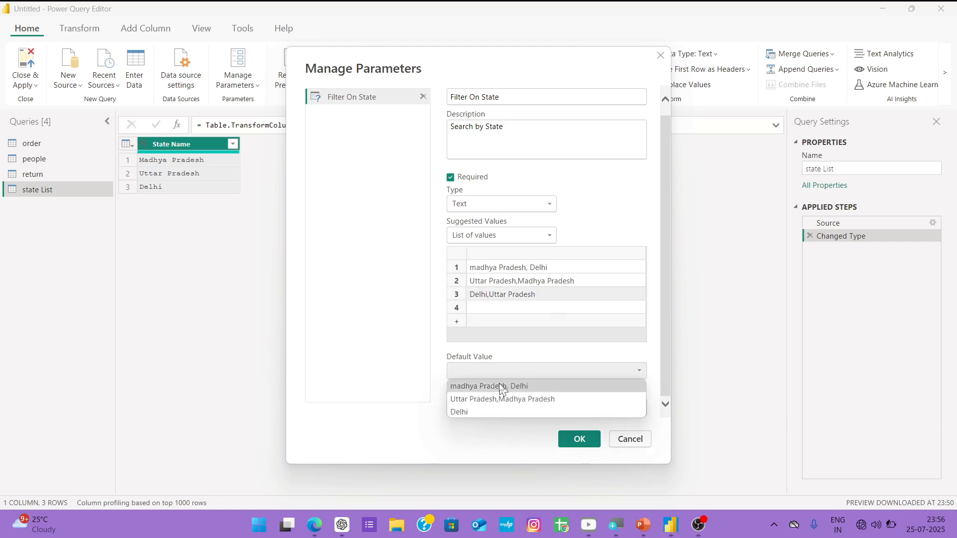
click(531, 399)
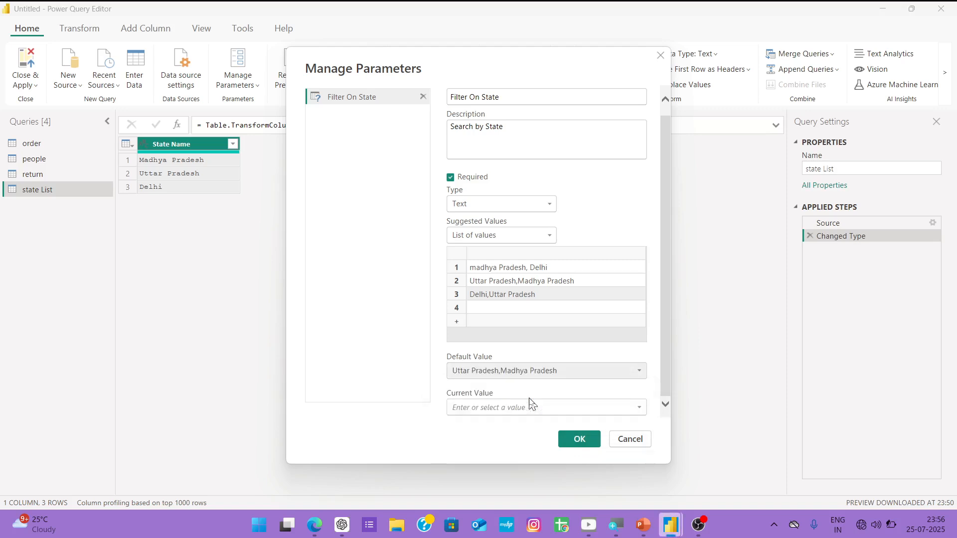
click(555, 408)
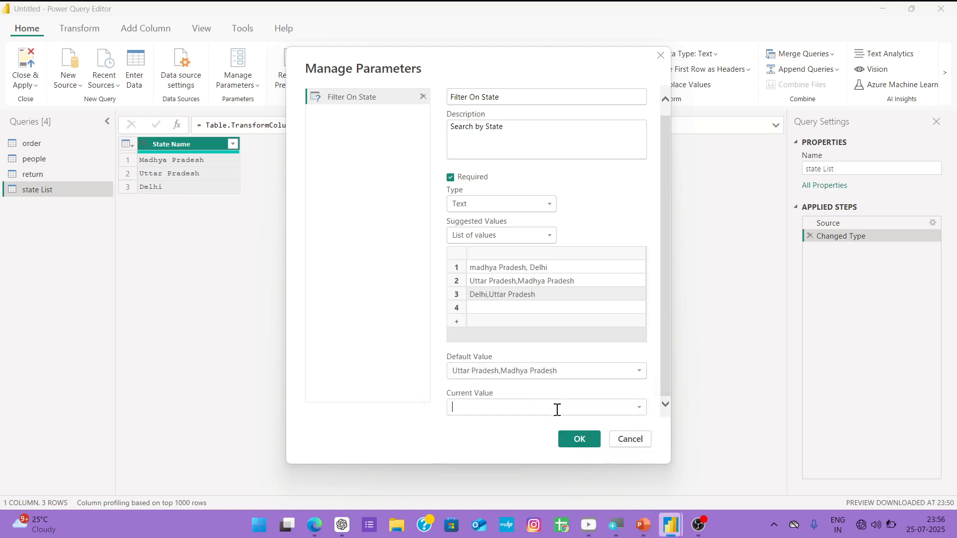
click(638, 407)
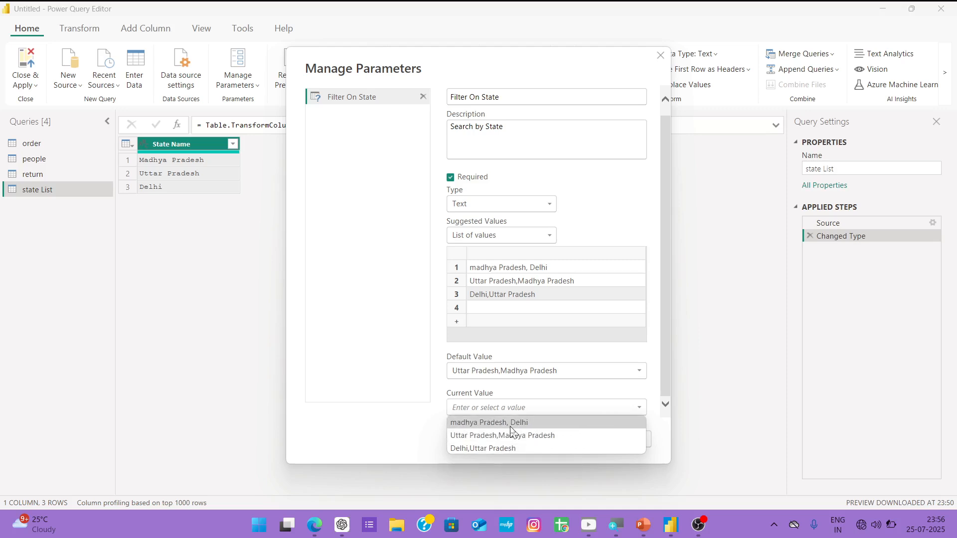
click(494, 422)
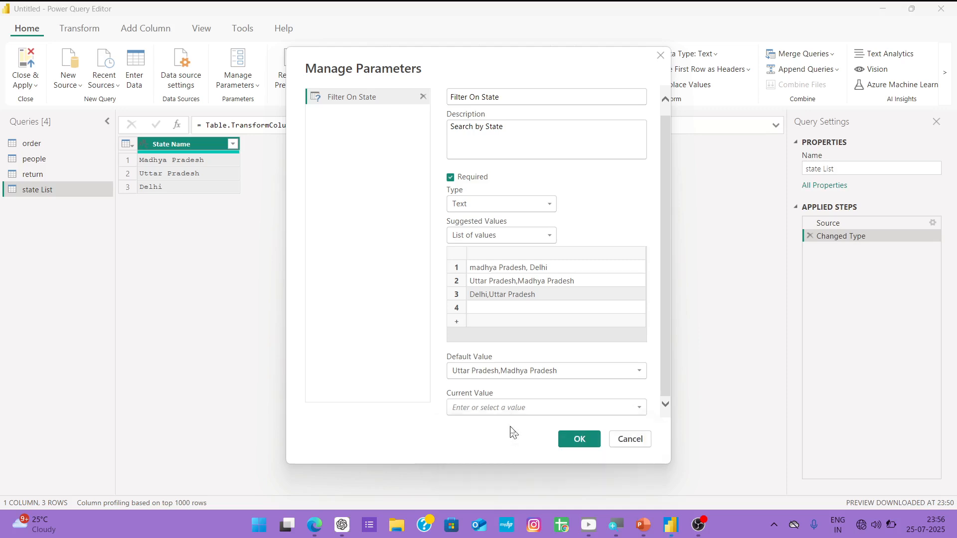
click(579, 441)
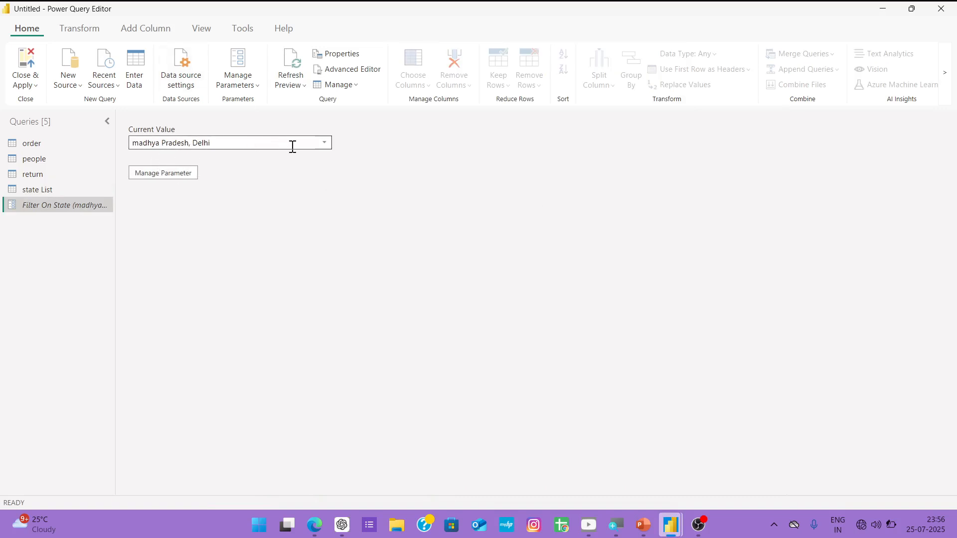
Switch the Filter On State parameter's current value to "Uttar Pradesh,Madhya Pradesh".
click(324, 144)
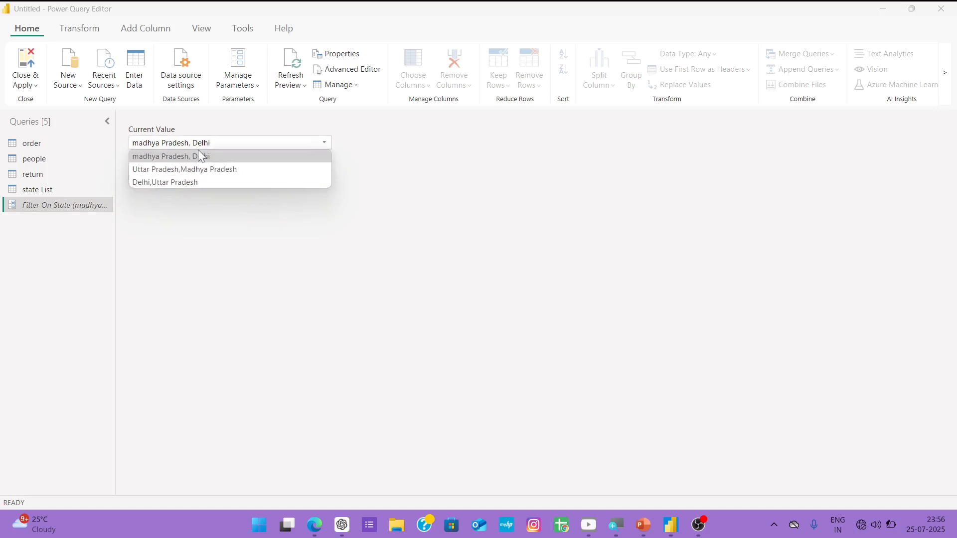
click(230, 171)
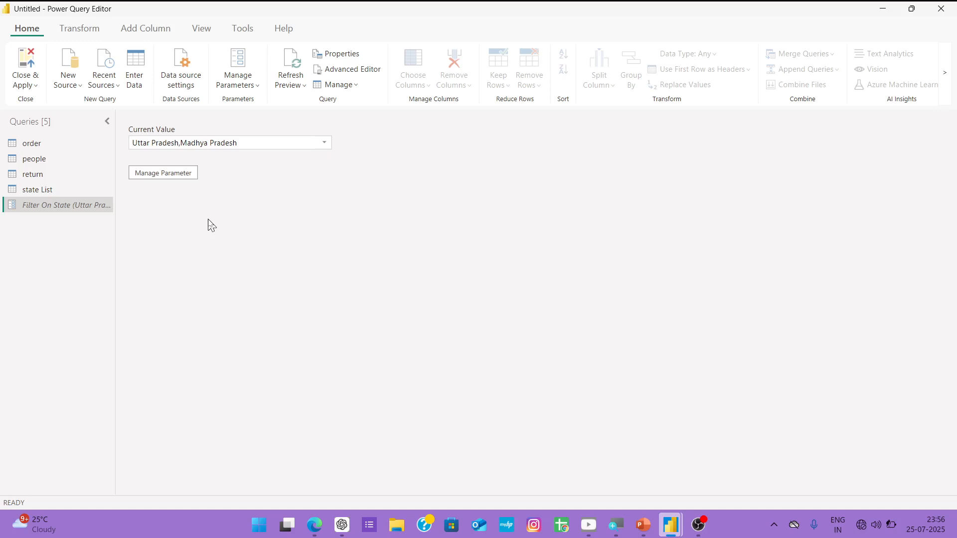
click(313, 138)
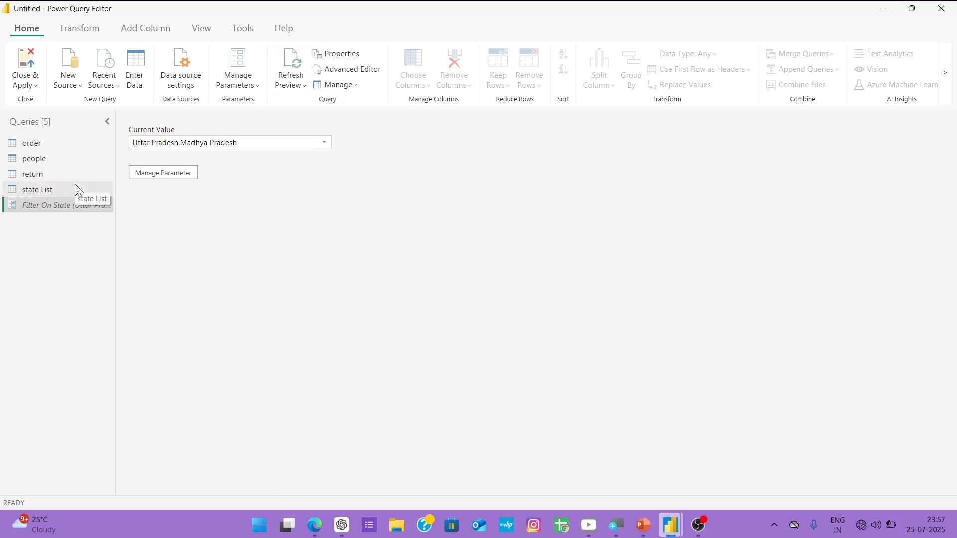
View the order query's name, description and load options in its Query Properties, leaving them unchanged.
click(64, 144)
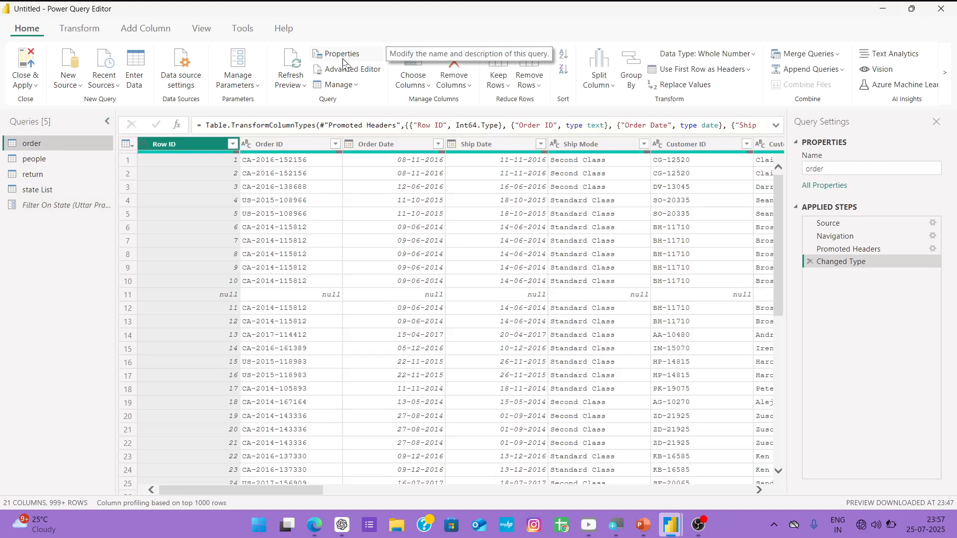
click(342, 54)
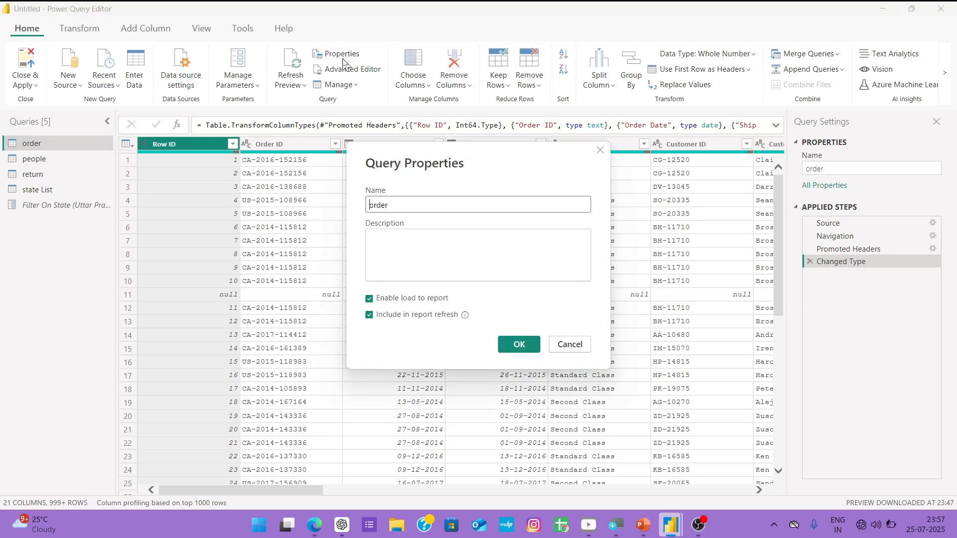
click(569, 343)
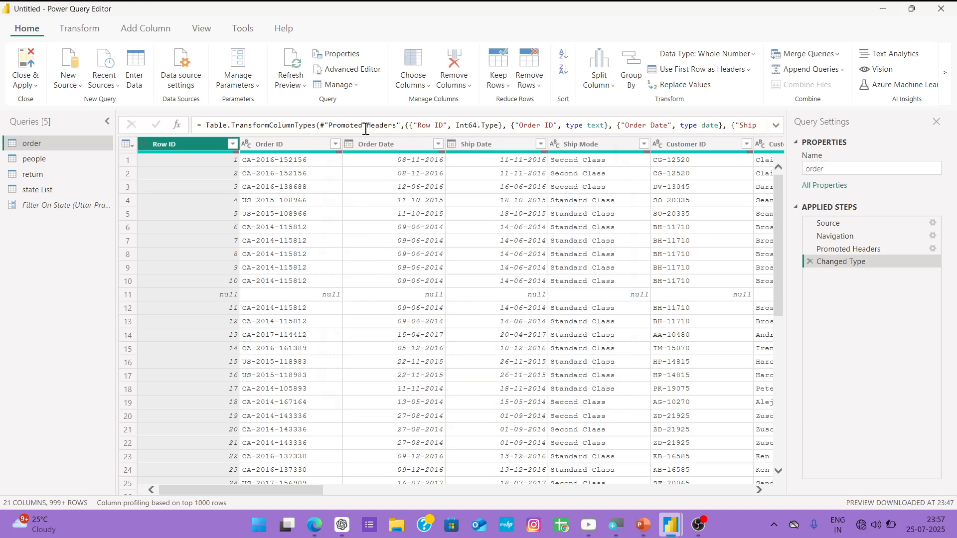
Examine the order query's M code in the Advanced Editor and its delete, duplicate and reference options without changing anything.
click(363, 75)
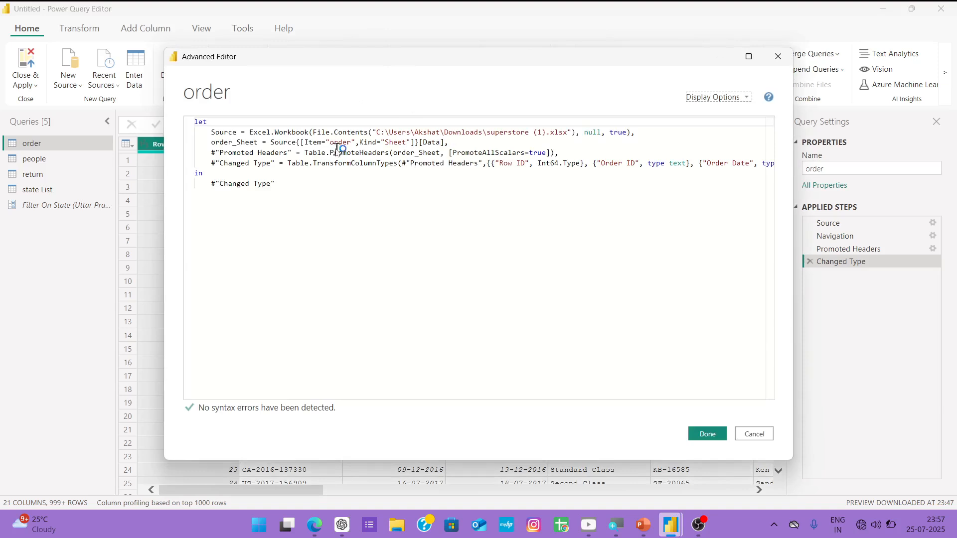
click(379, 197)
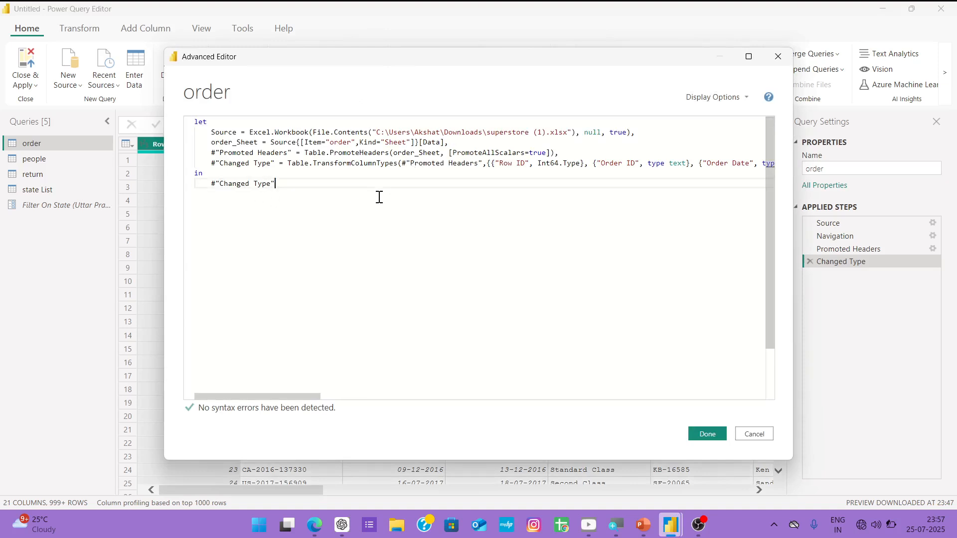
click(752, 434)
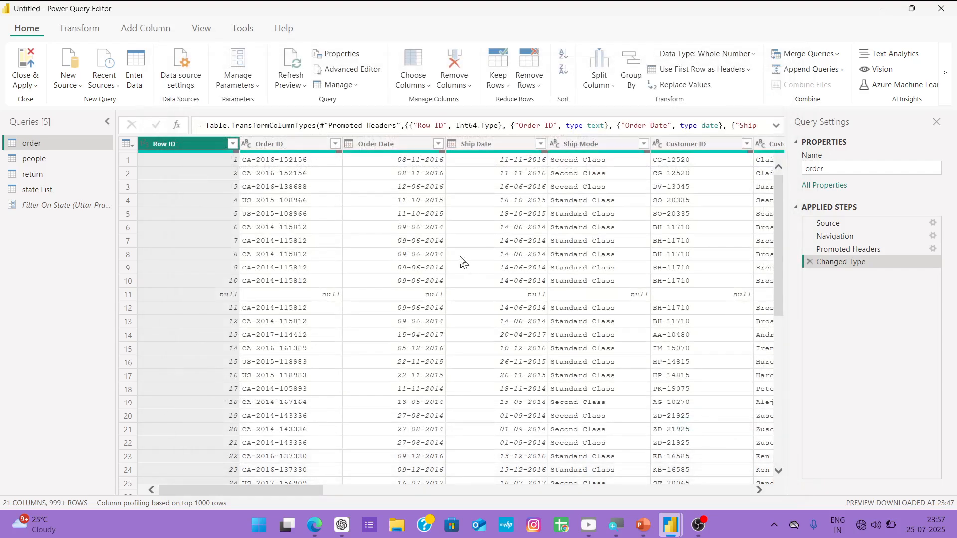
click(338, 84)
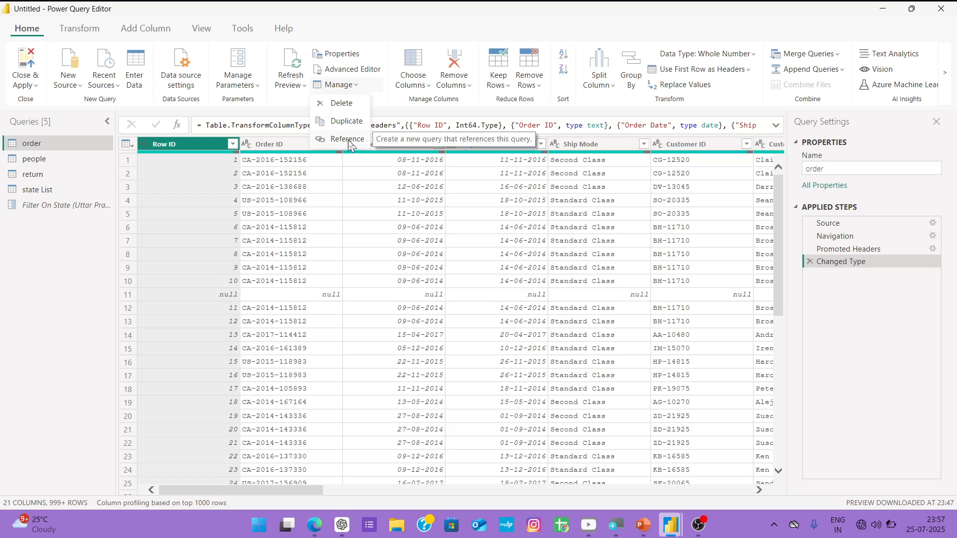
click(360, 174)
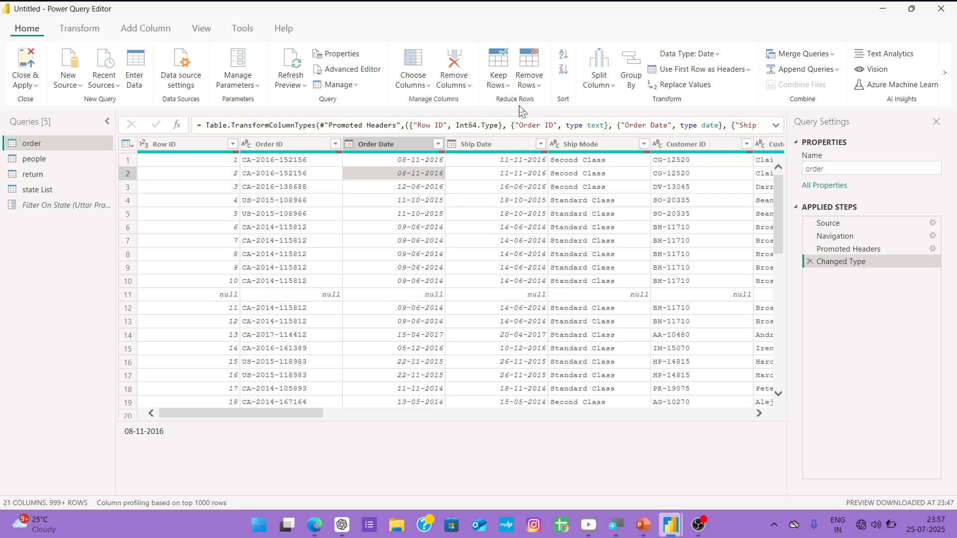
Choose only the Order ID, Order Date, Ship Date, Customer Name, Product Name, Sales and Quantity columns to keep in the order query.
click(416, 90)
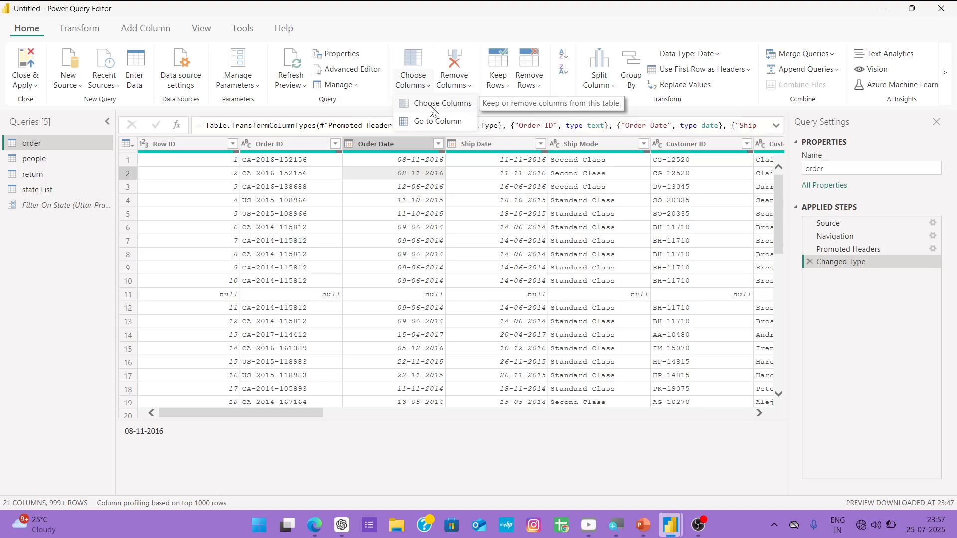
click(323, 145)
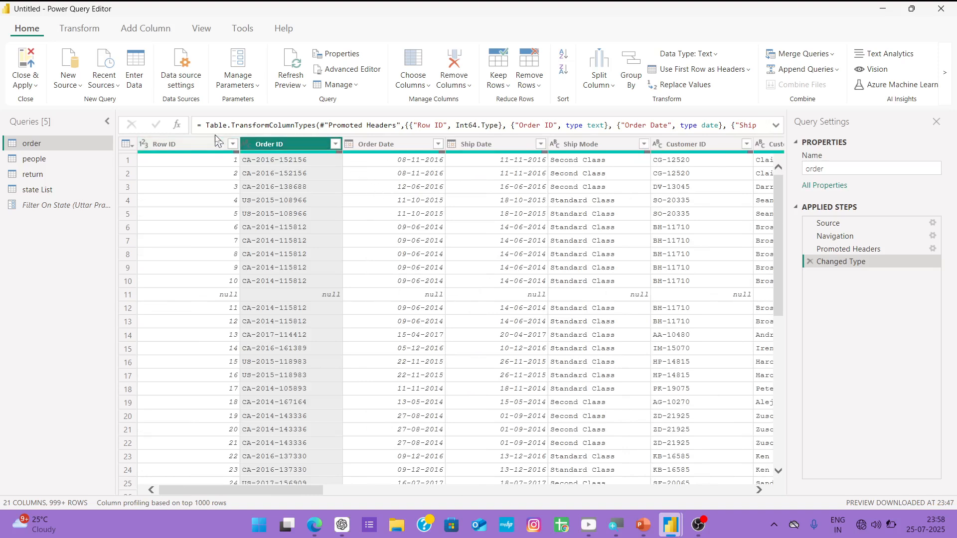
click(418, 89)
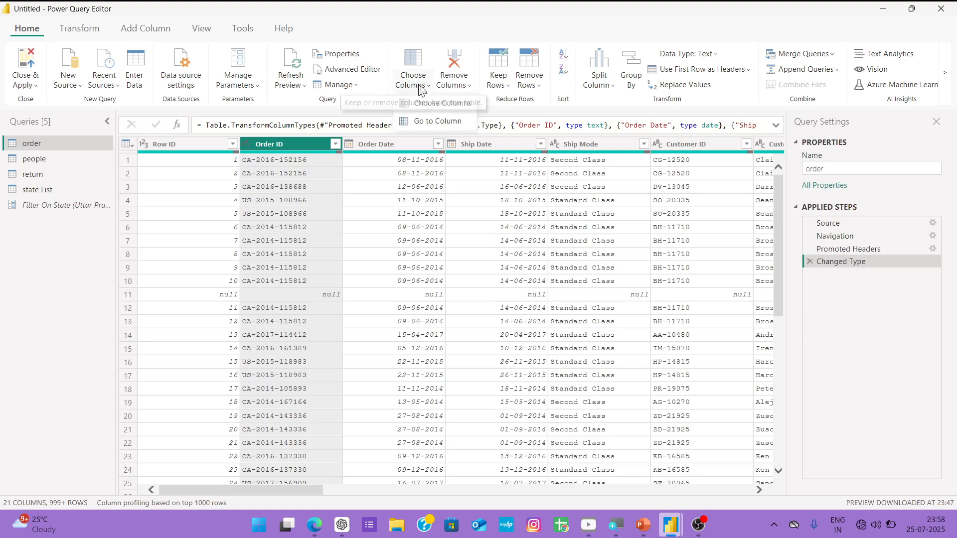
click(433, 103)
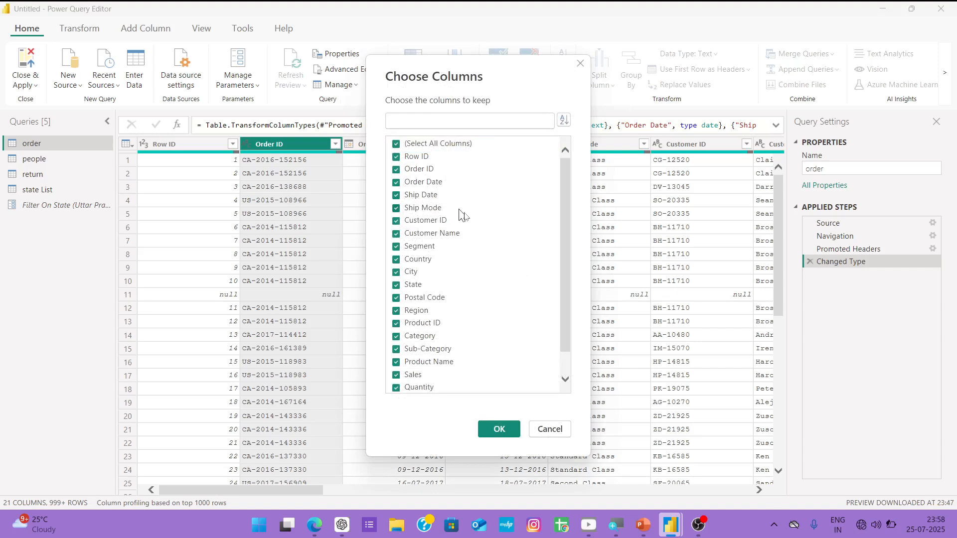
scroll(455, 352, down, 1)
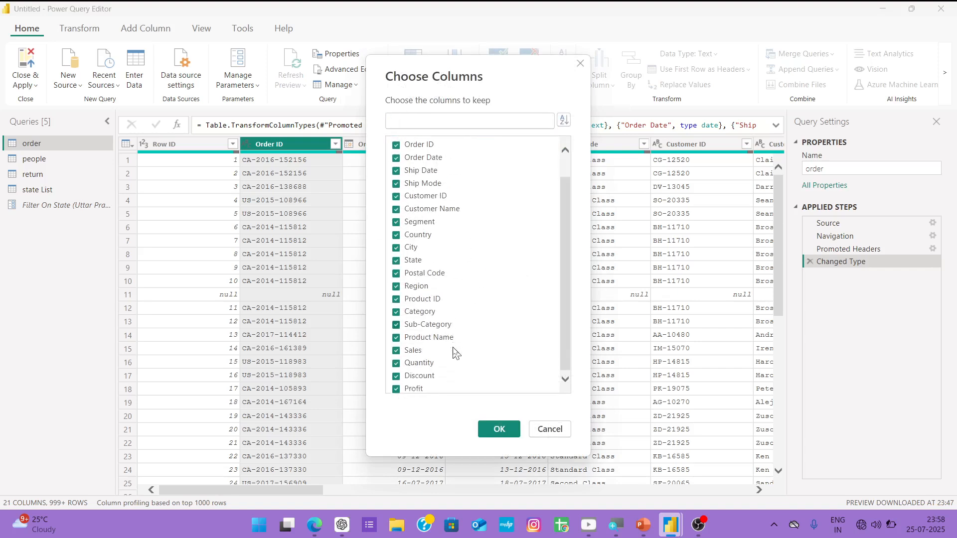
scroll(454, 353, up, 1)
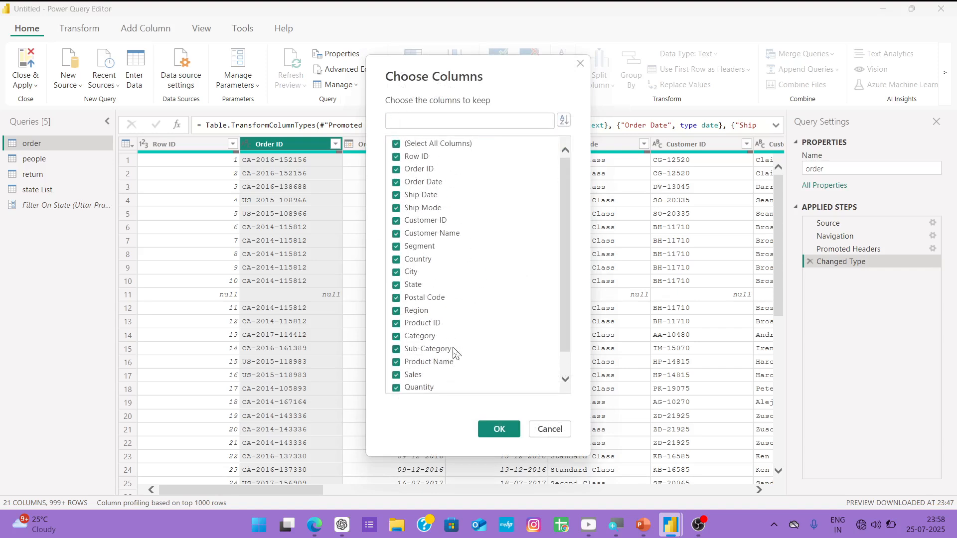
click(397, 143)
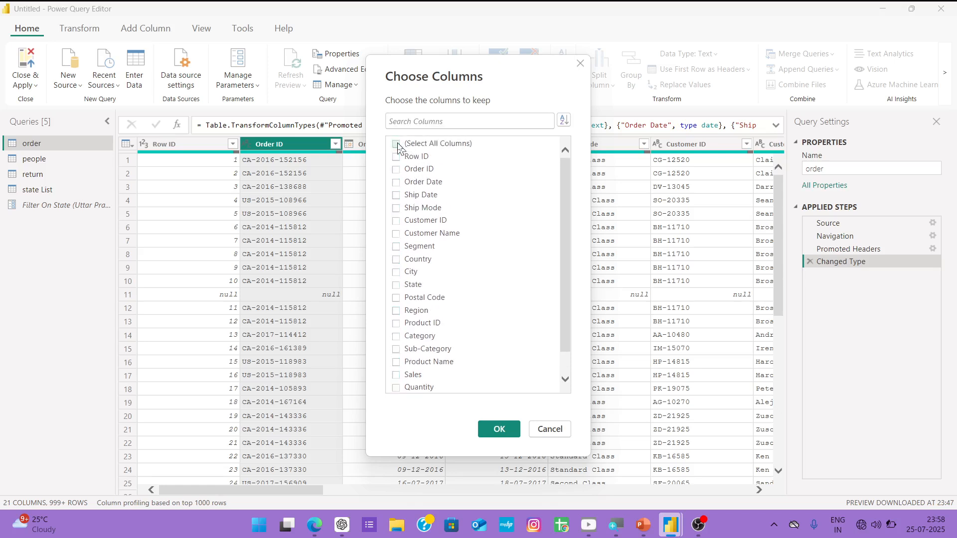
click(395, 170)
click(398, 184)
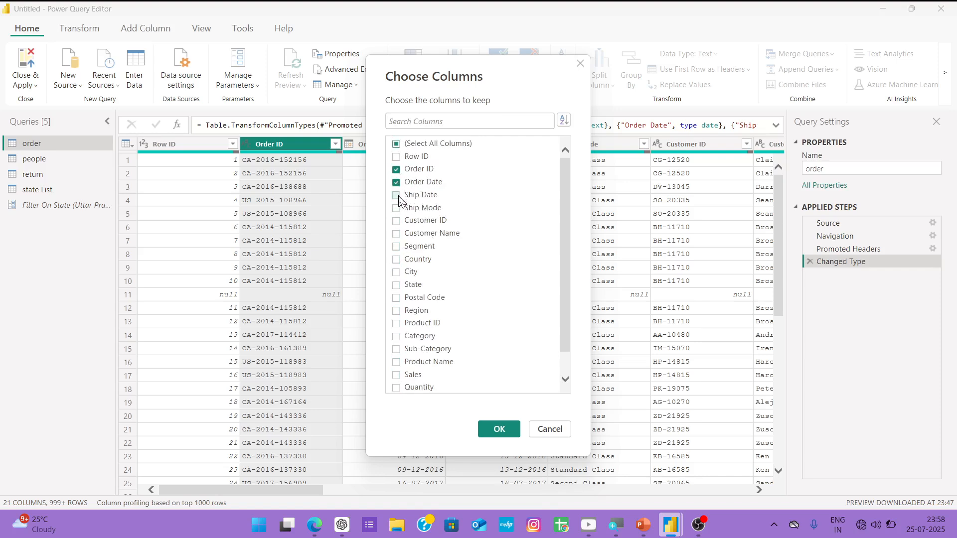
click(397, 196)
click(399, 367)
click(397, 375)
scroll(414, 314, down, 1)
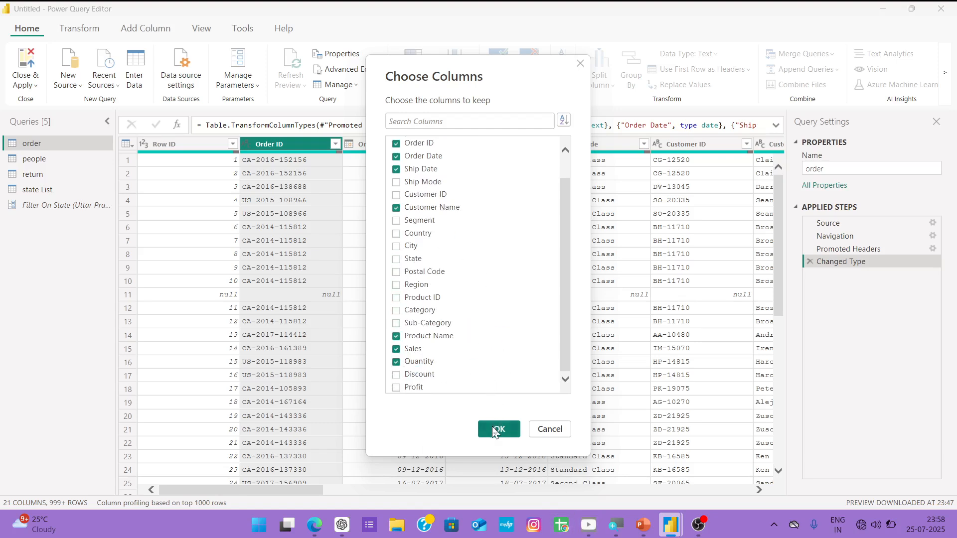
click(498, 429)
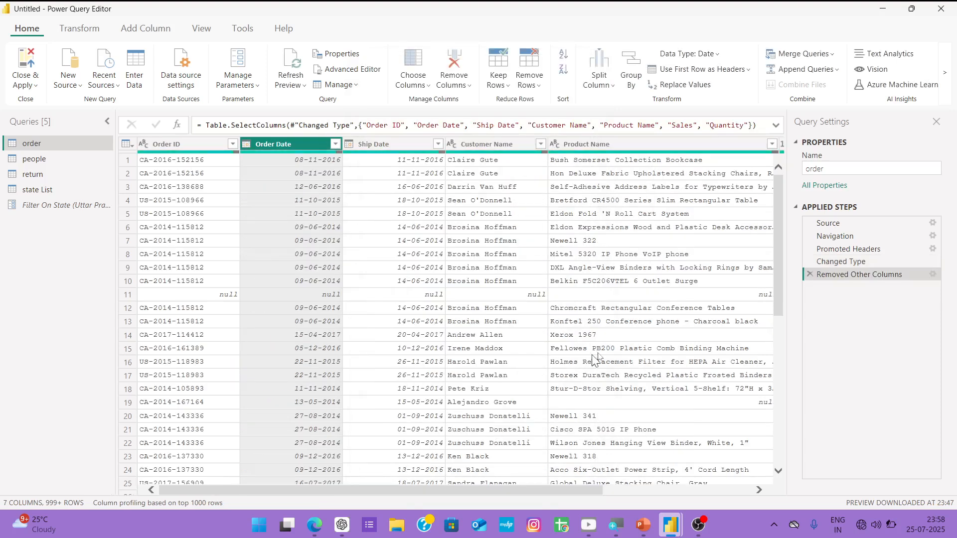
scroll(619, 353, right, 4)
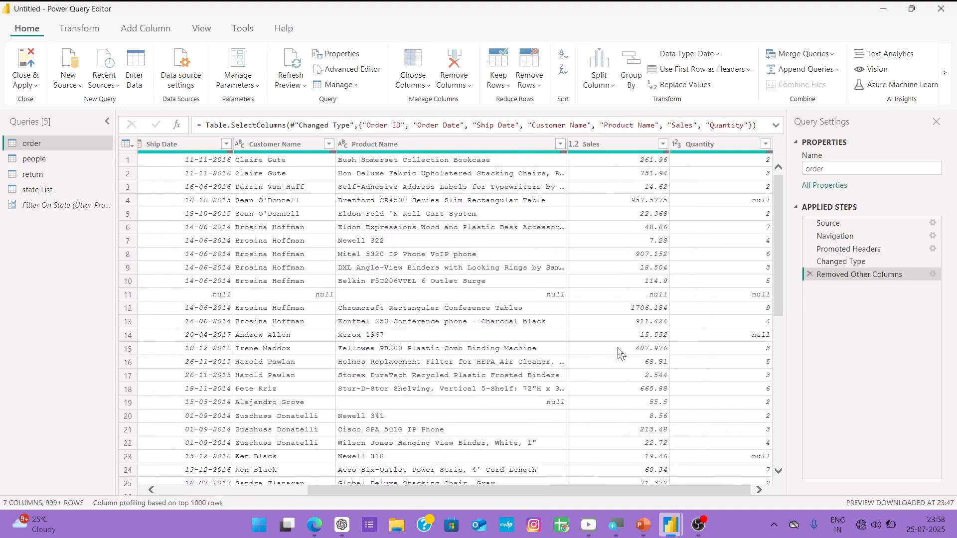
scroll(620, 353, left, 4)
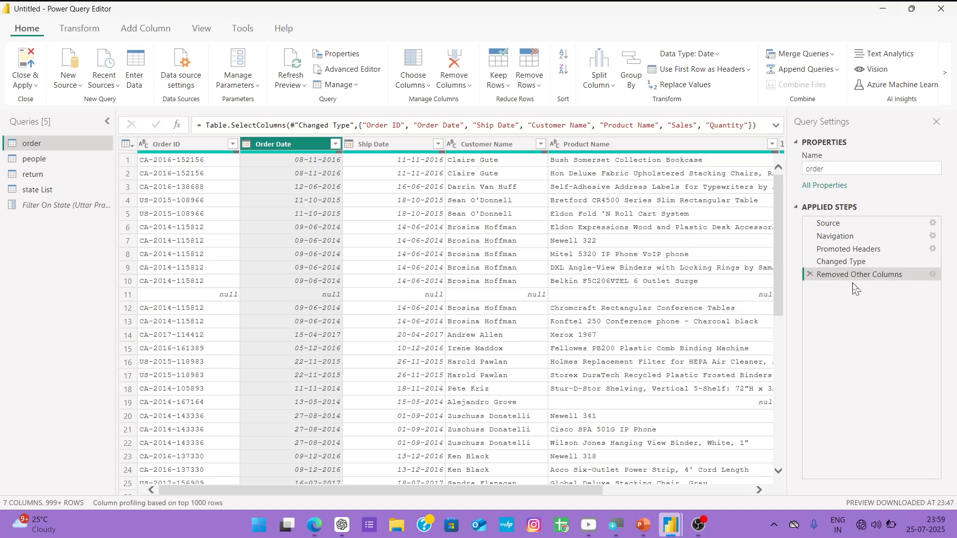
Delete the Removed Other Columns step from the order query to restore its full set of columns.
key(ctrl)
key(ctrl)
key(ctrl)
key(ctrl)
key(ctrl)
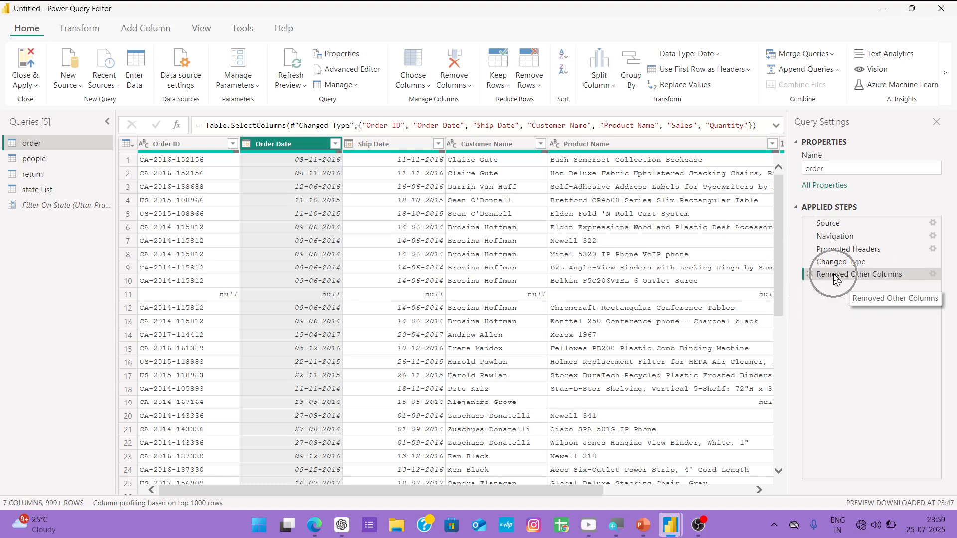
key(ctrl)
key(ctrl)
key(ctrl)
key(ctrl)
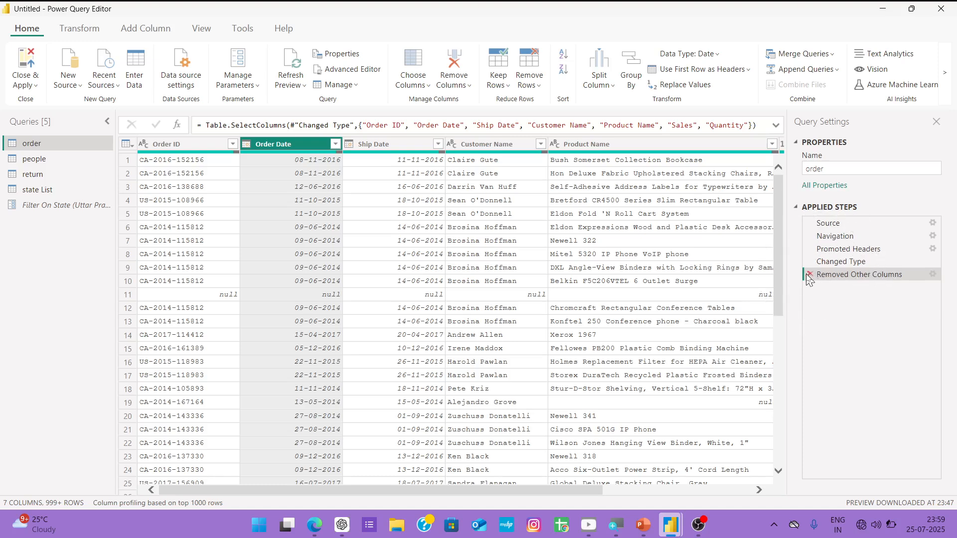
key(ctrl)
click(810, 274)
scroll(646, 301, right, 10)
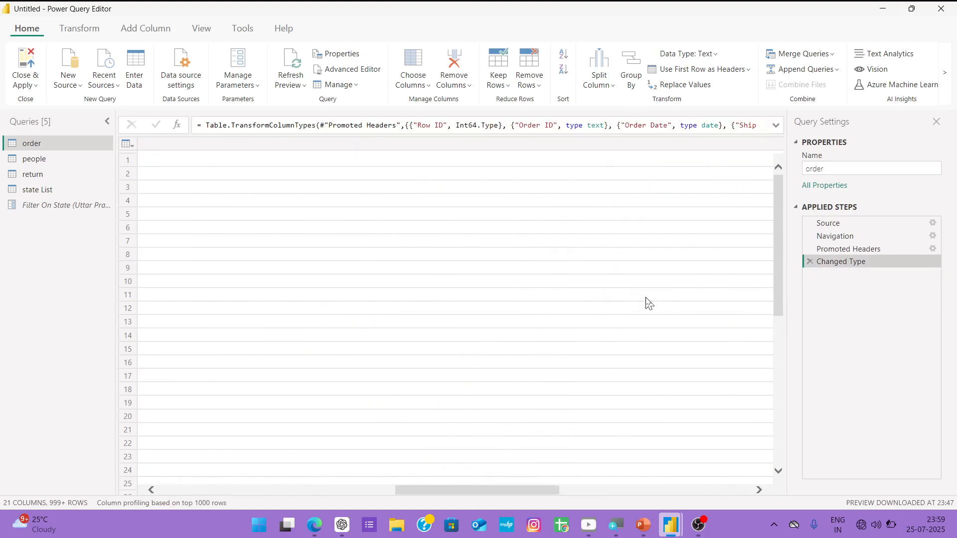
scroll(648, 303, left, 10)
scroll(649, 304, right, 1)
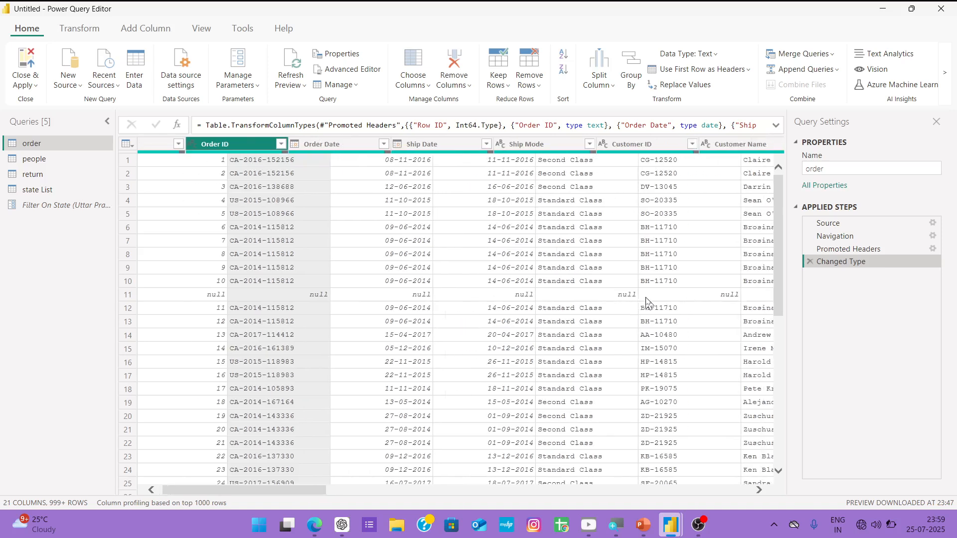
scroll(648, 303, left, 1)
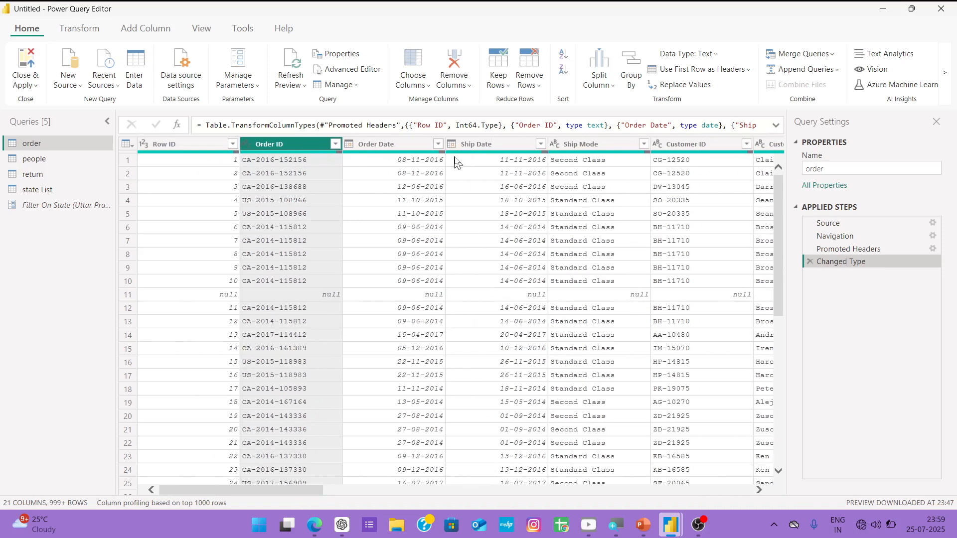
Go to the Profit column of the order query using the Go to Column command.
click(420, 84)
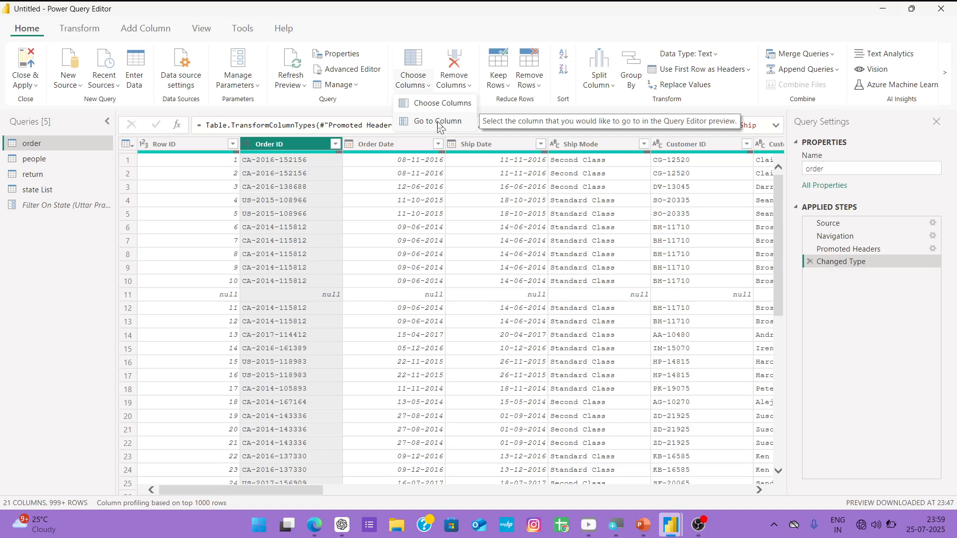
click(437, 122)
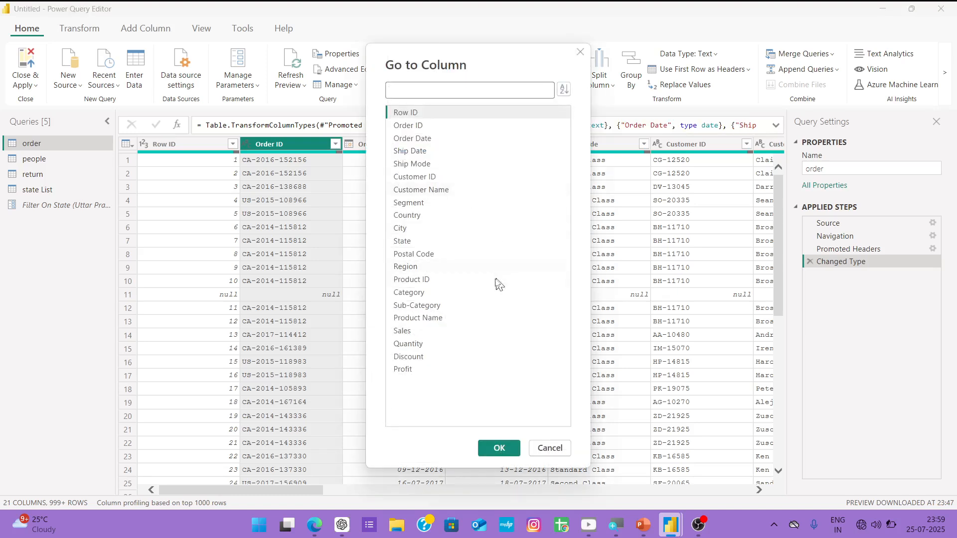
click(416, 370)
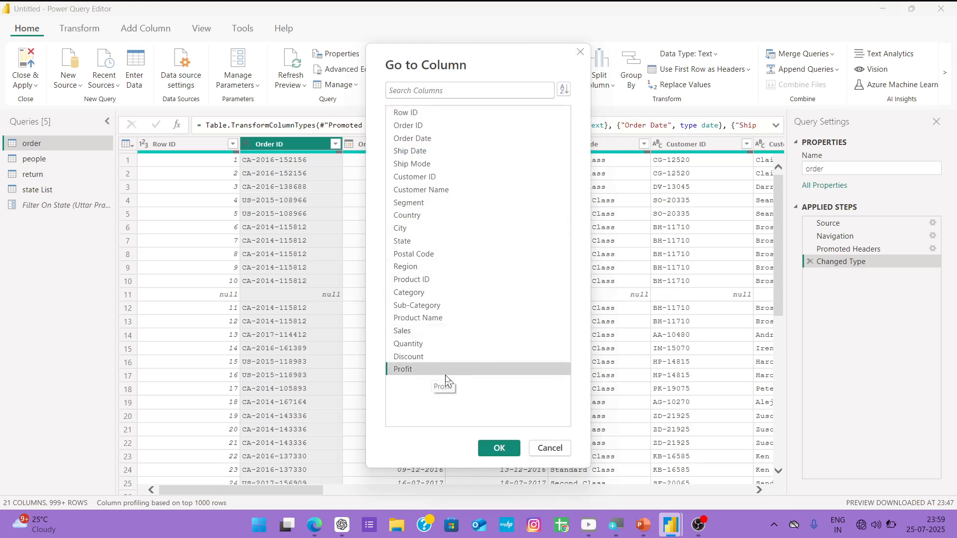
click(496, 448)
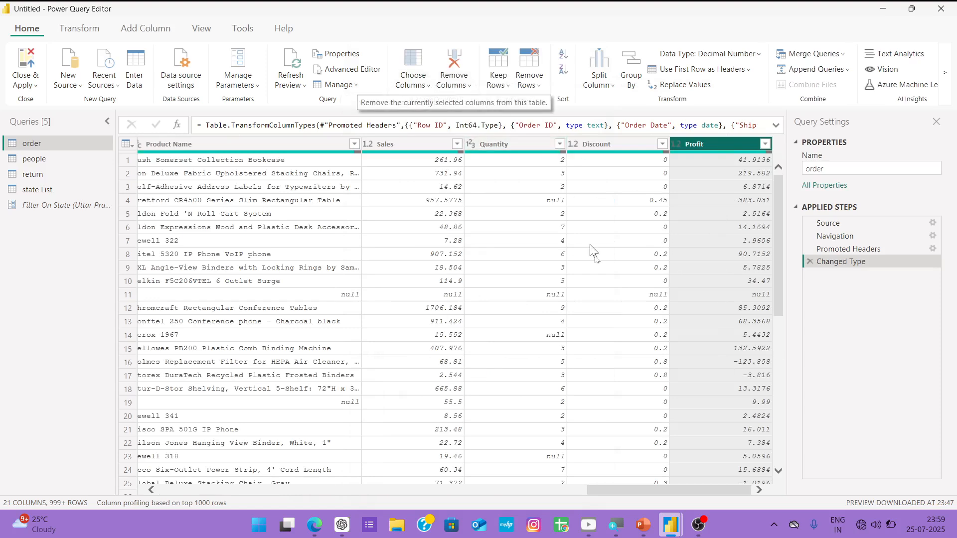
Remove the Postal Code column from the order query and remove all remaining columns except Region.
click(616, 147)
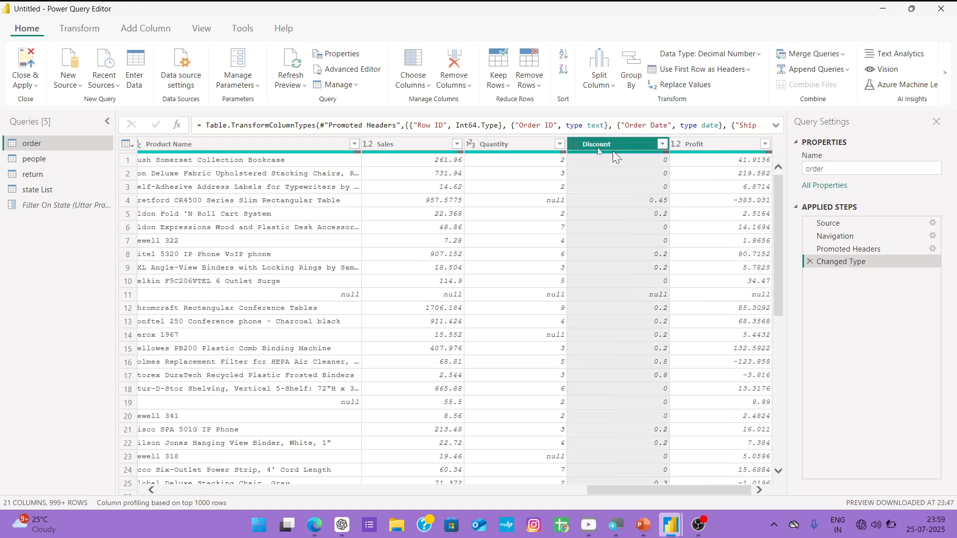
scroll(347, 297, left, 3)
scroll(348, 296, left, 3)
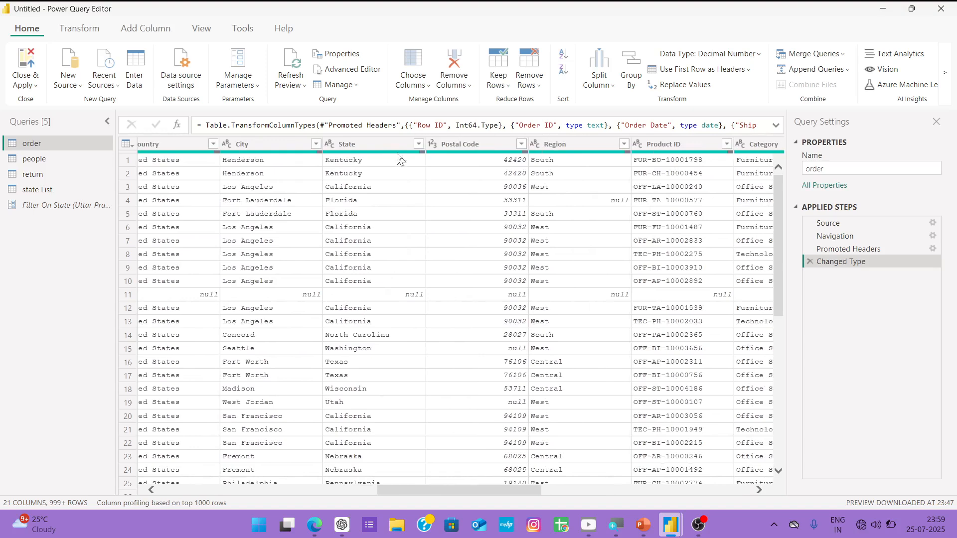
click(458, 144)
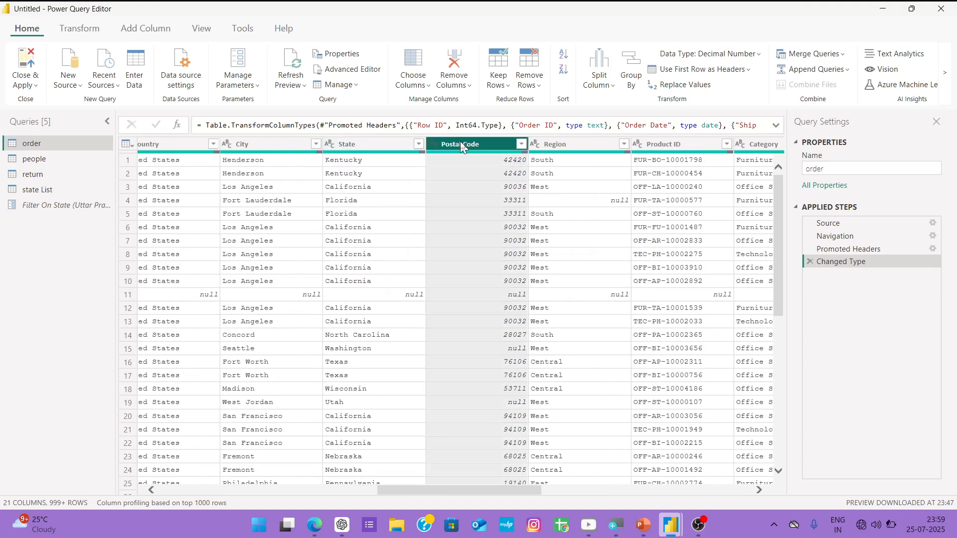
click(452, 86)
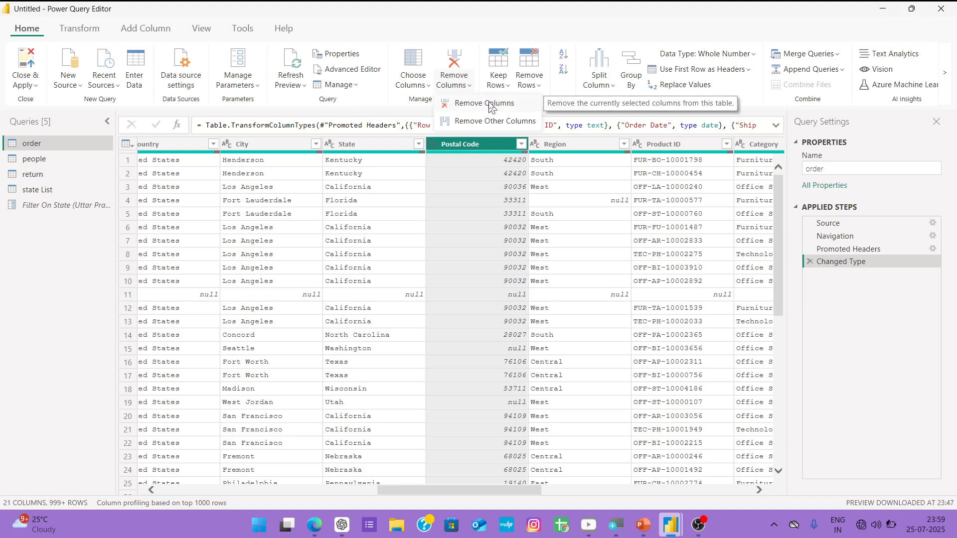
click(489, 104)
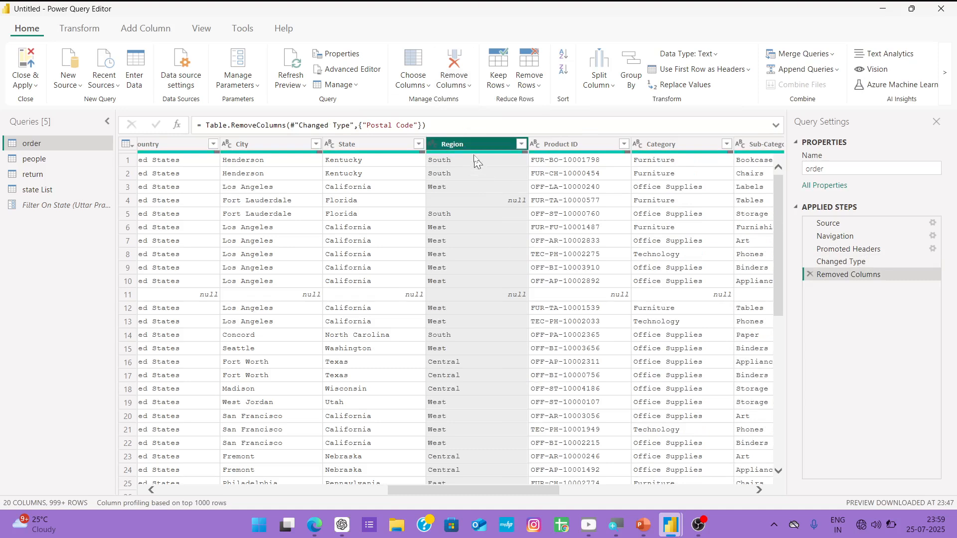
click(452, 85)
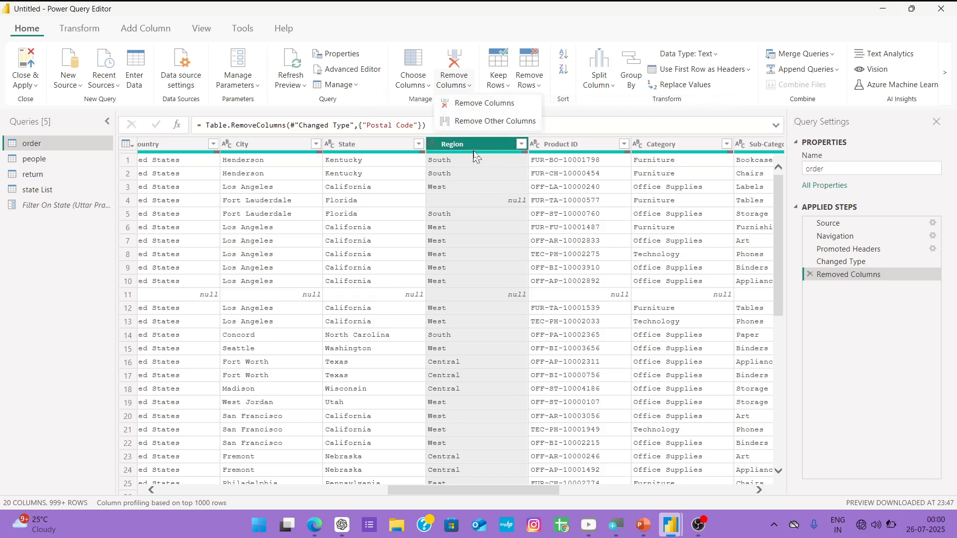
click(484, 121)
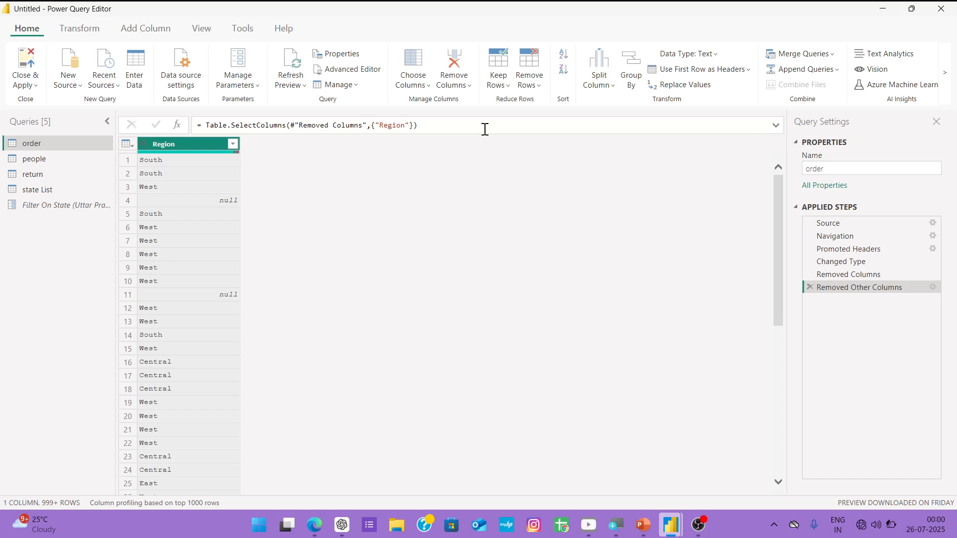
Delete the Removed Other Columns and Removed Columns steps from the order query's applied steps.
click(453, 84)
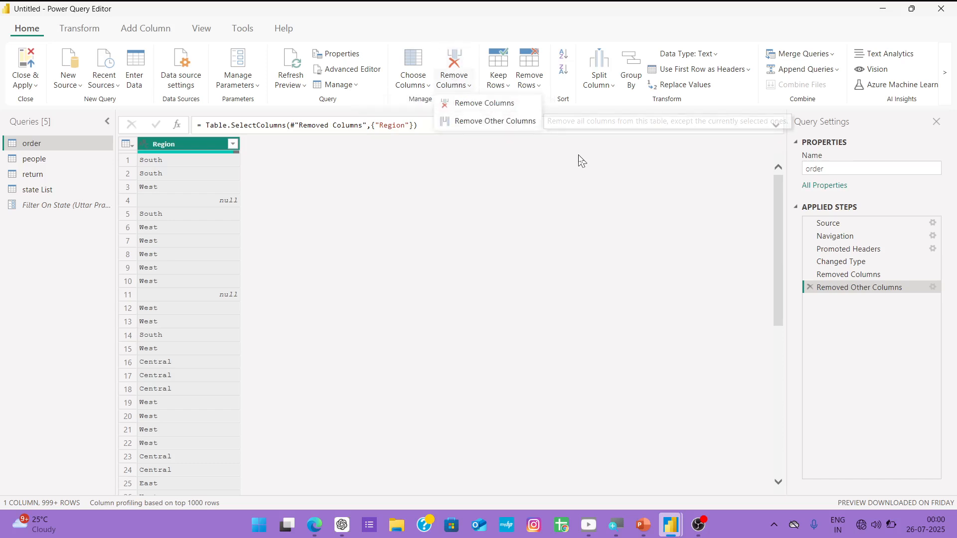
click(810, 287)
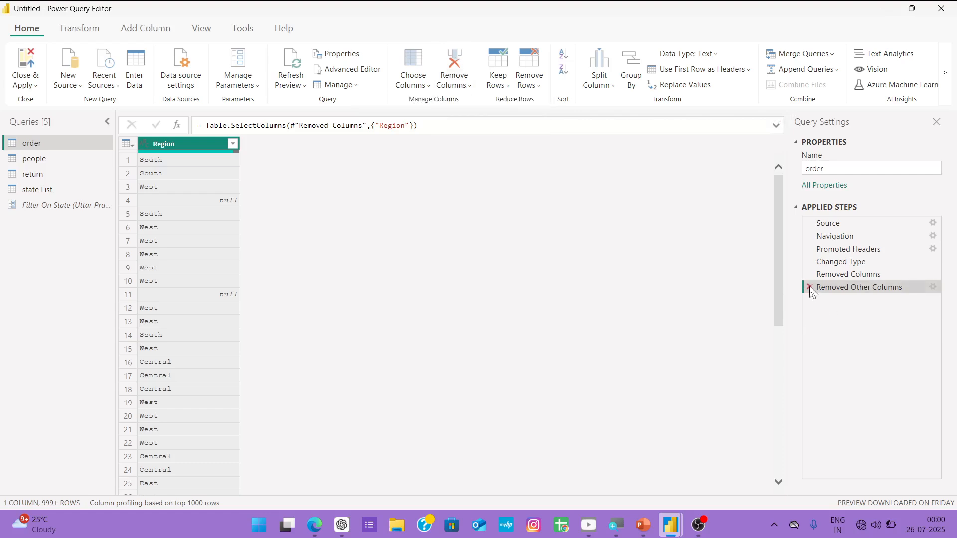
click(810, 275)
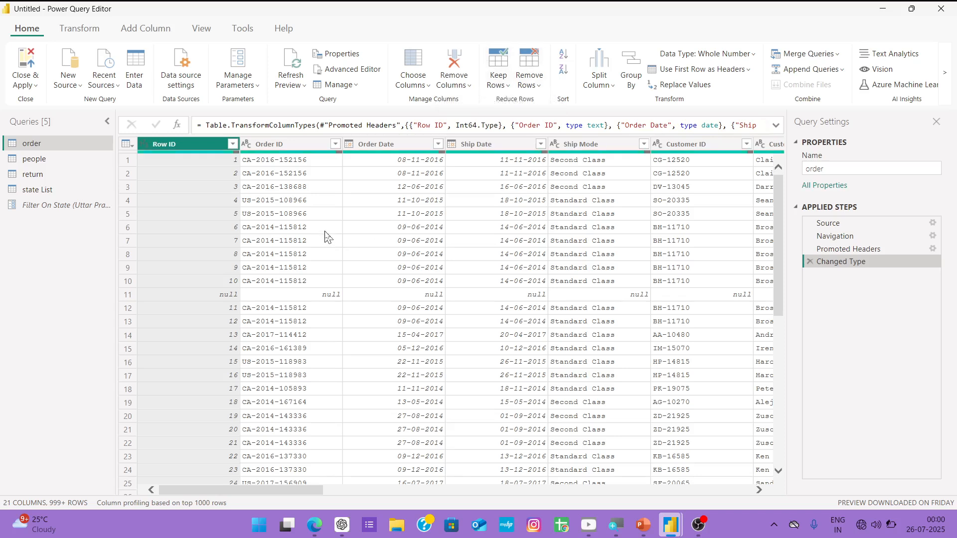
Keep only the top 5 rows of the order query.
click(502, 94)
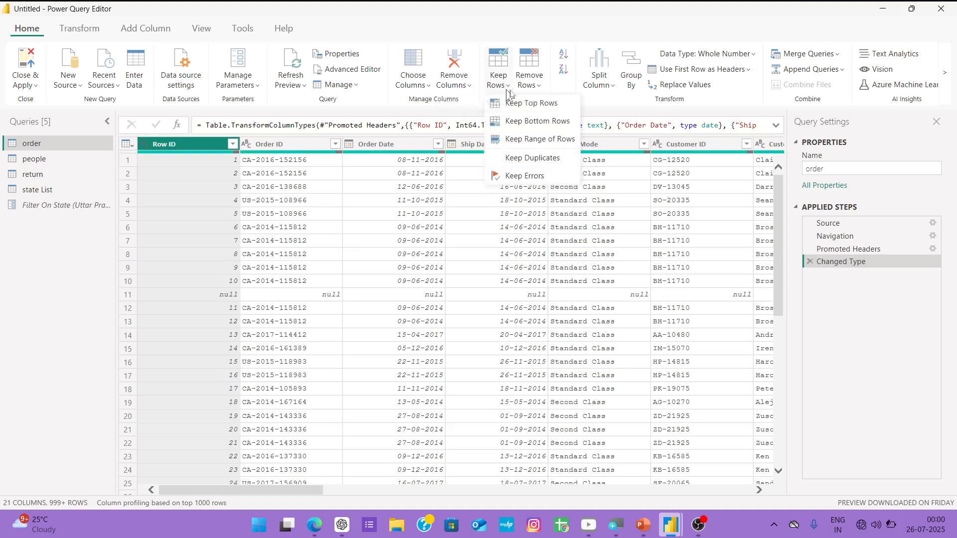
click(546, 106)
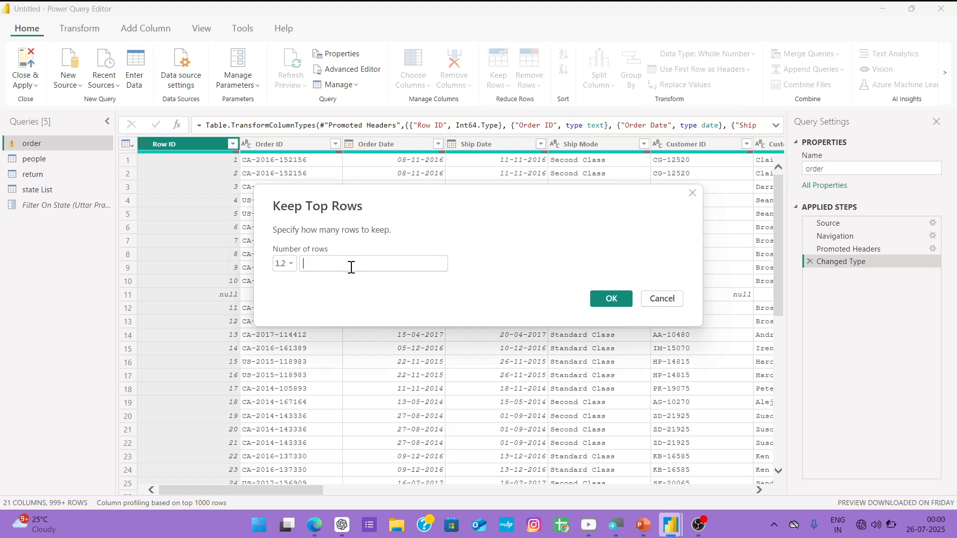
text(5)
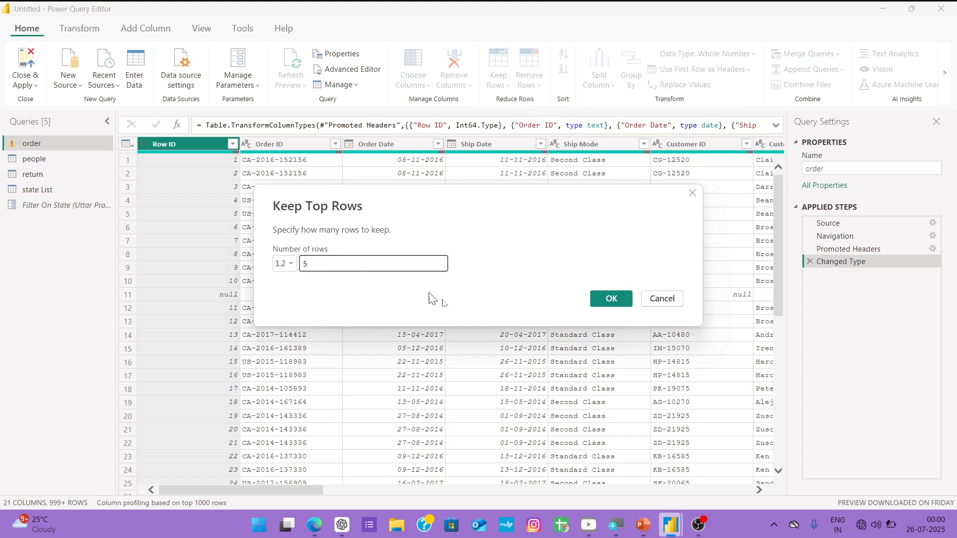
click(617, 309)
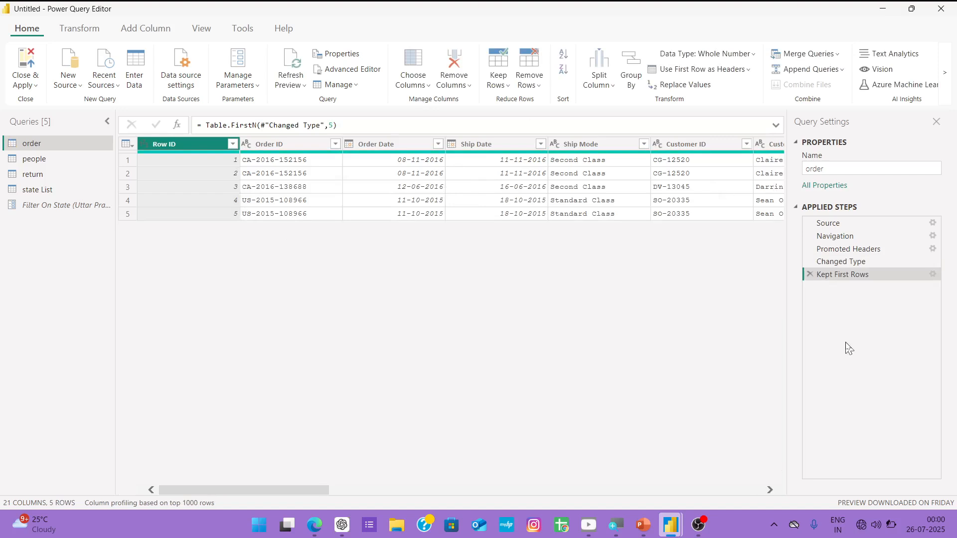
Delete the Kept First Rows step from the order query and keep only the bottom 5 rows instead.
click(810, 274)
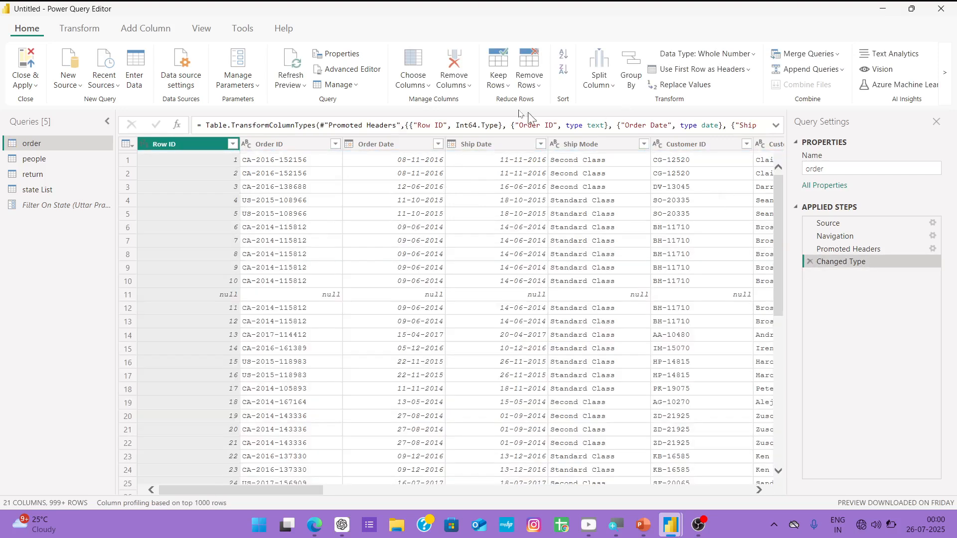
click(532, 85)
click(498, 80)
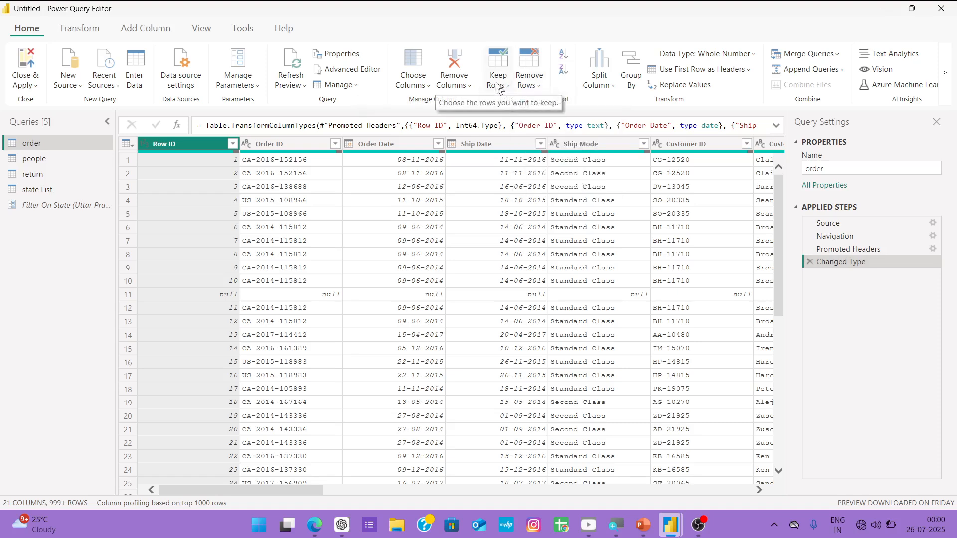
click(498, 82)
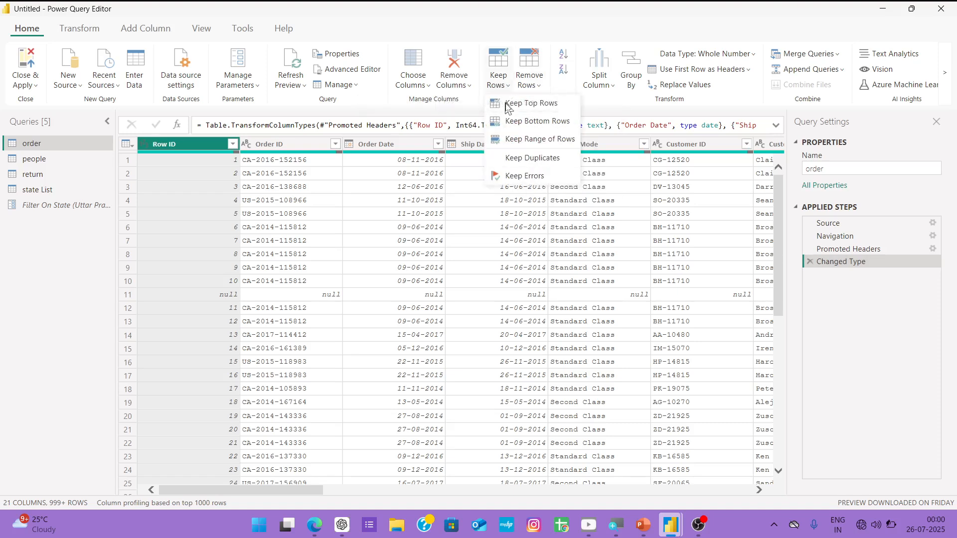
click(530, 122)
text(5)
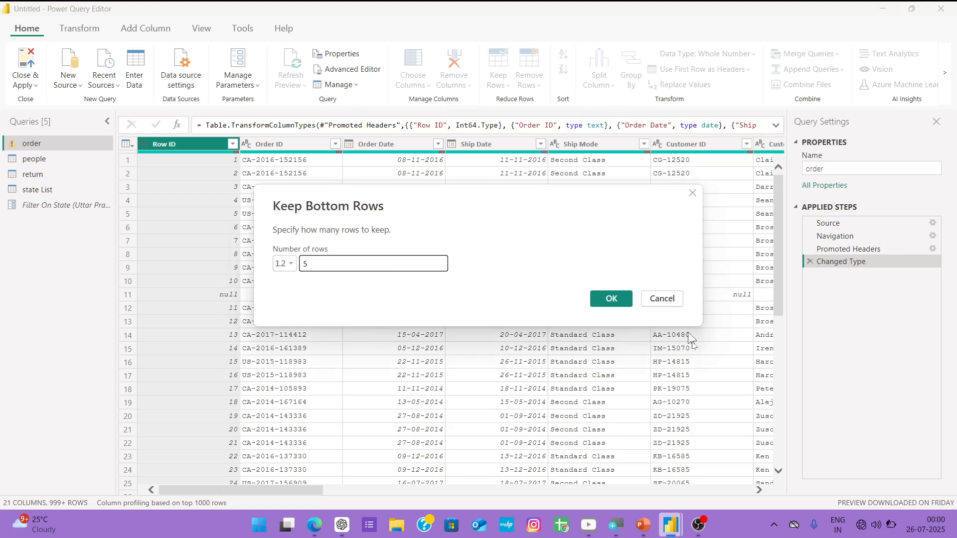
click(610, 299)
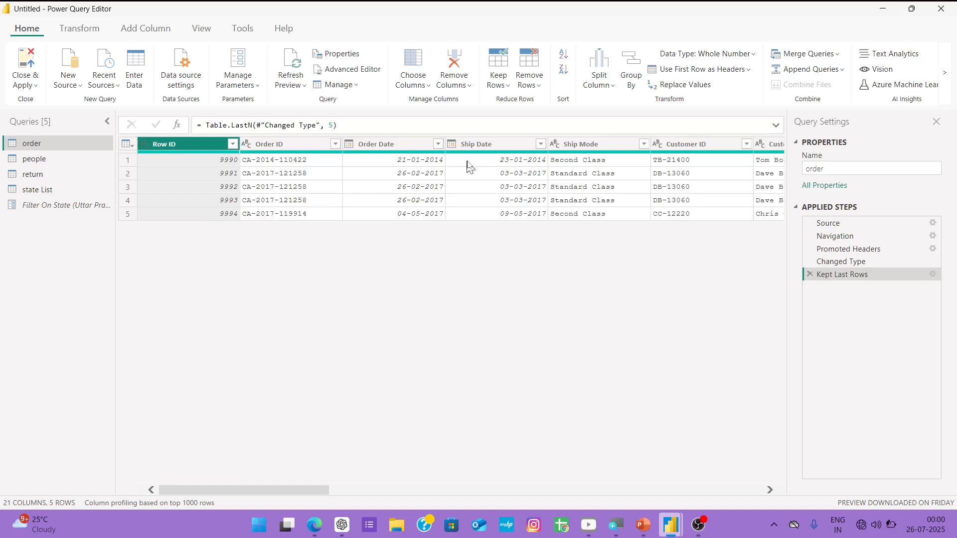
Delete the Kept Last Rows step and keep a range of 5 rows starting at row 10 in the order query.
click(809, 274)
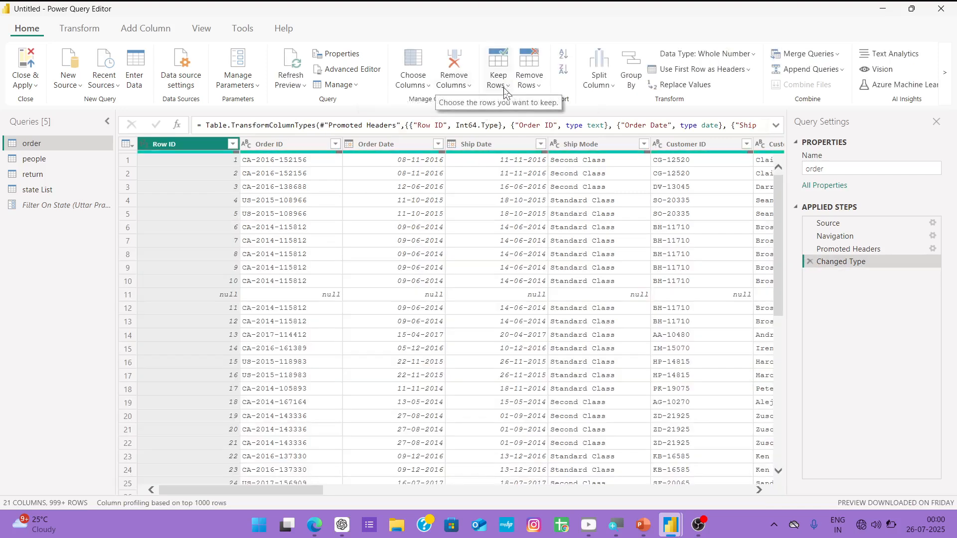
click(499, 84)
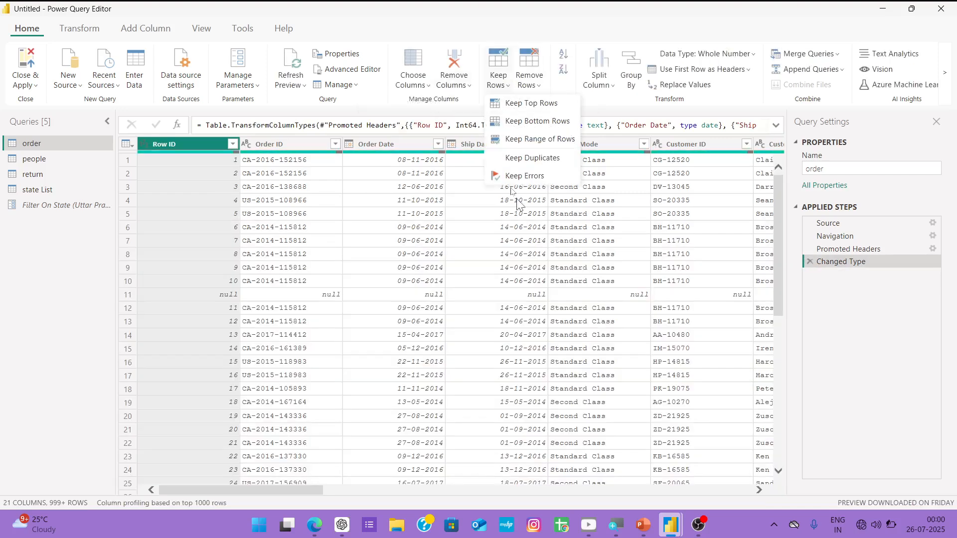
click(558, 145)
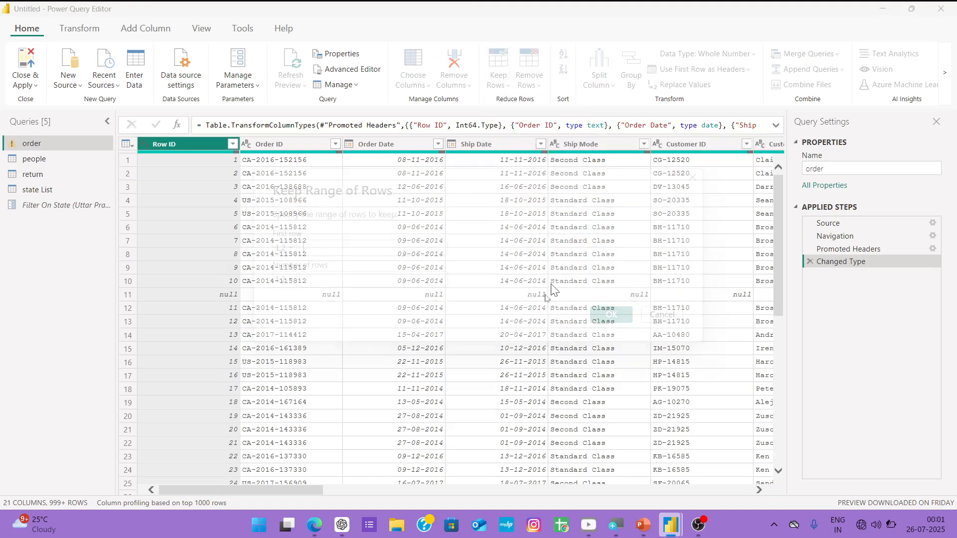
click(338, 253)
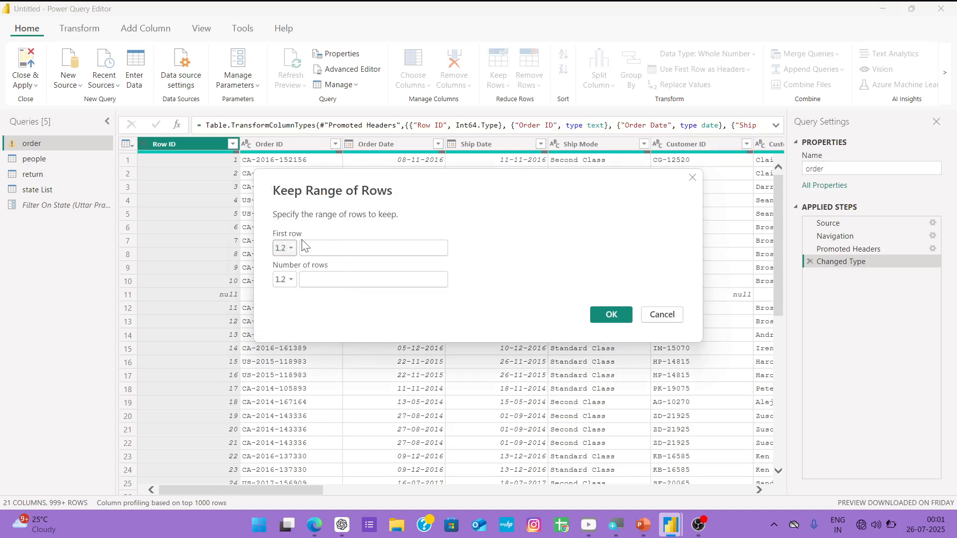
text(10)
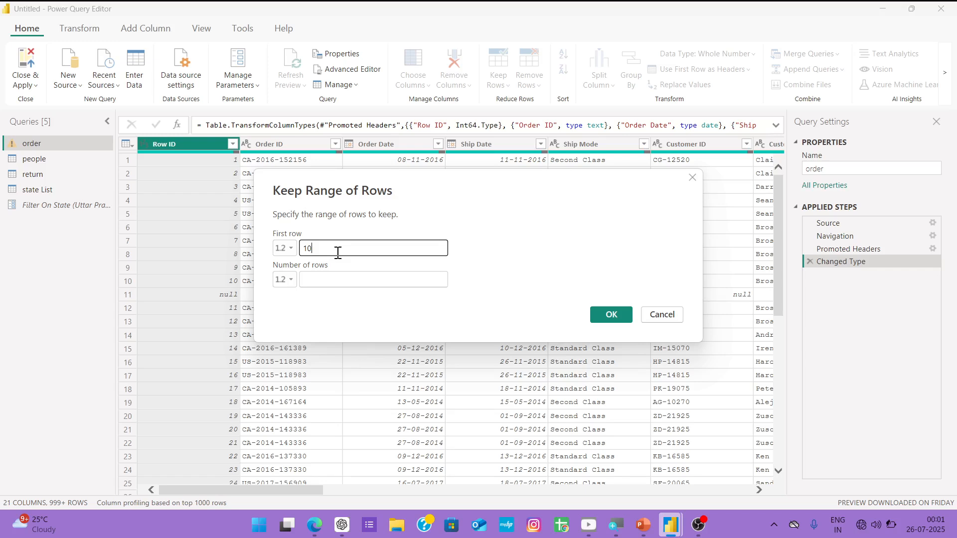
click(352, 277)
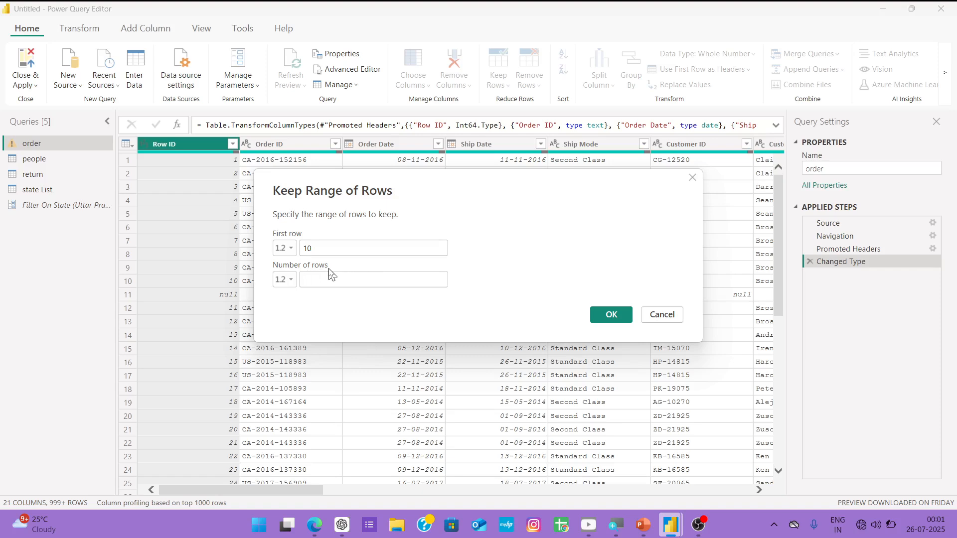
text(5)
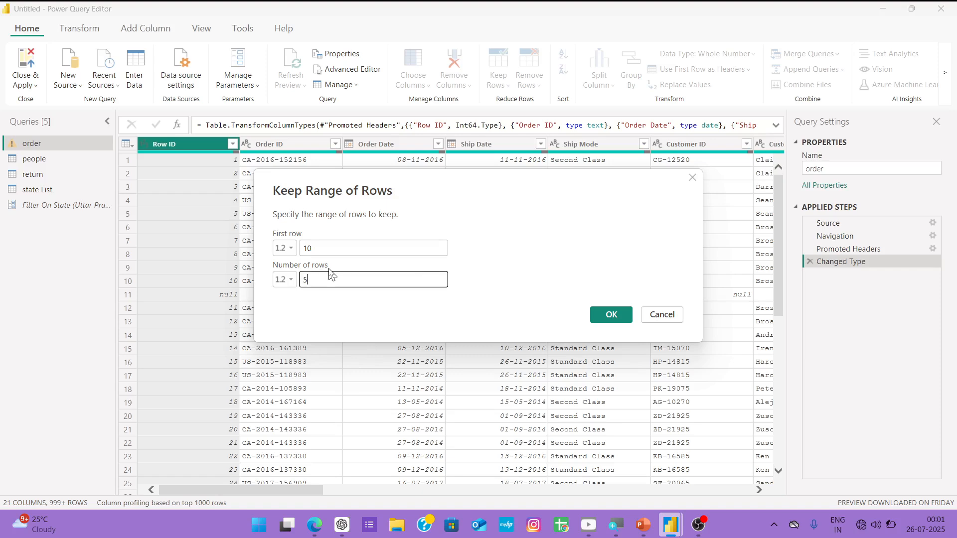
click(621, 314)
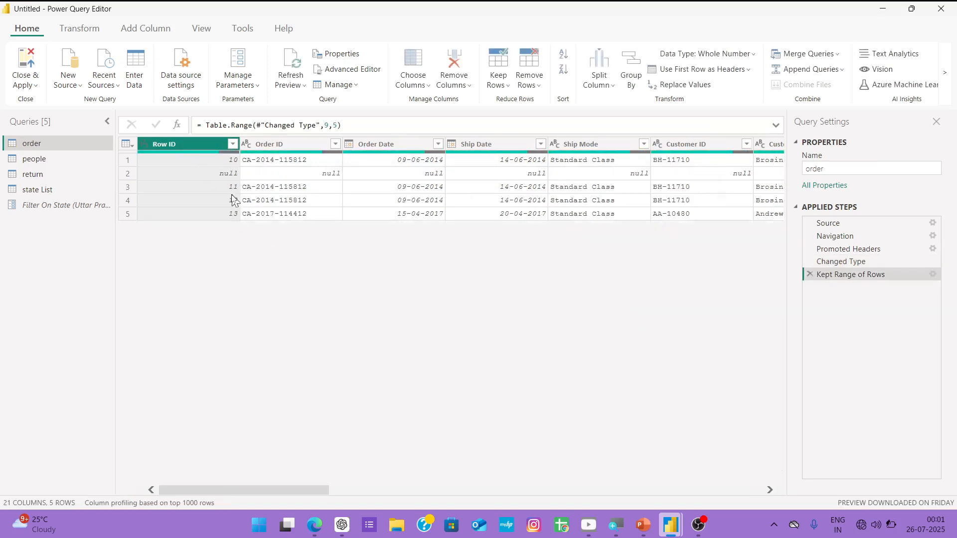
Delete the Kept Range of Rows step and keep only the rows with duplicate values in the Row ID column.
click(809, 273)
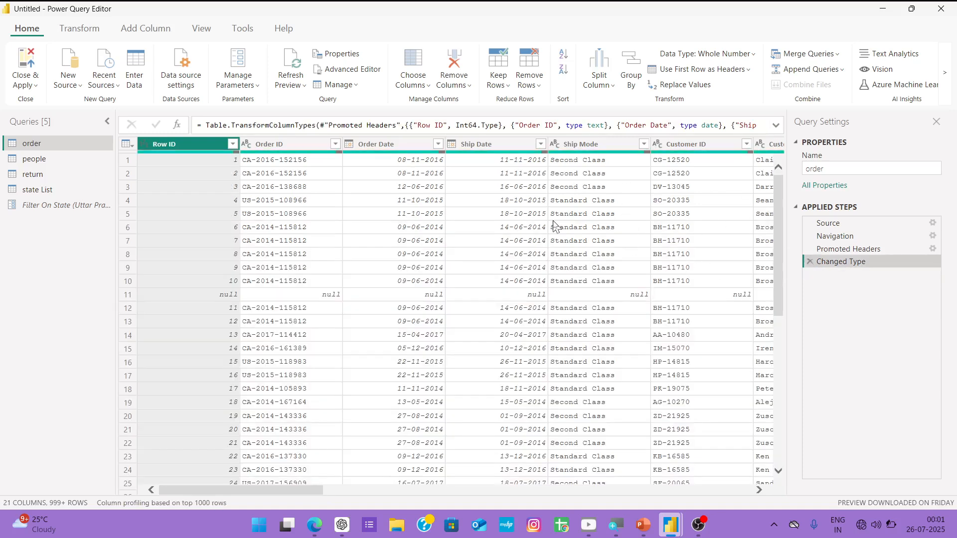
click(499, 80)
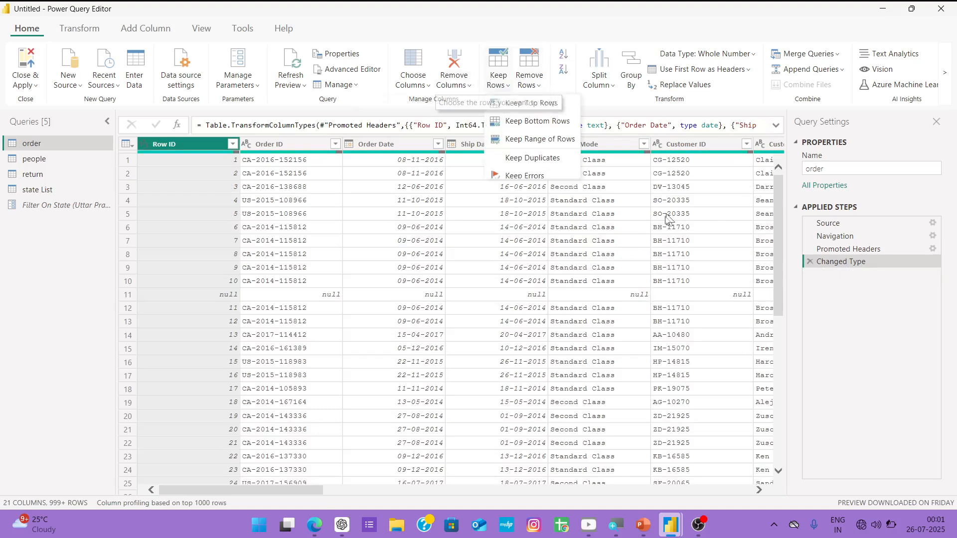
click(532, 158)
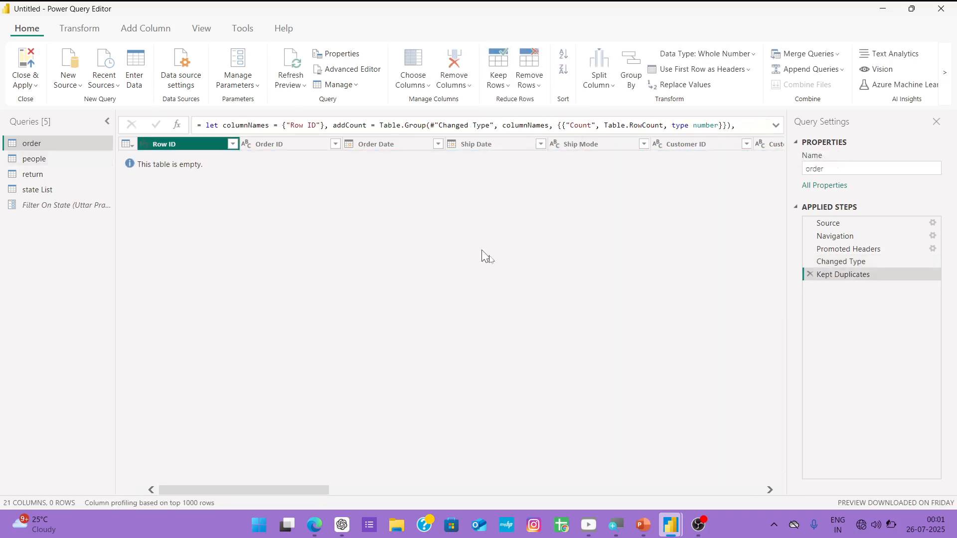
Delete the Kept Duplicates step and remove the top 5 rows from the order query.
click(810, 274)
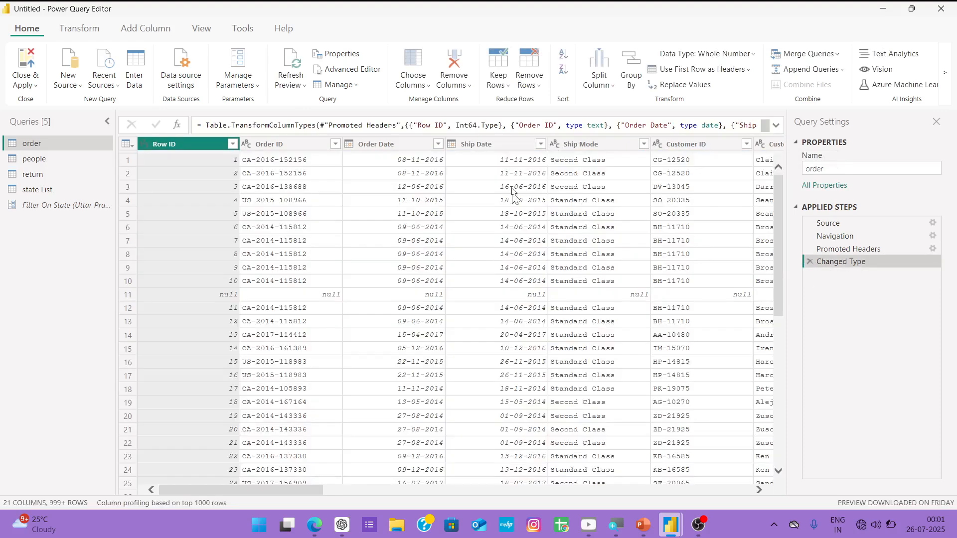
click(531, 89)
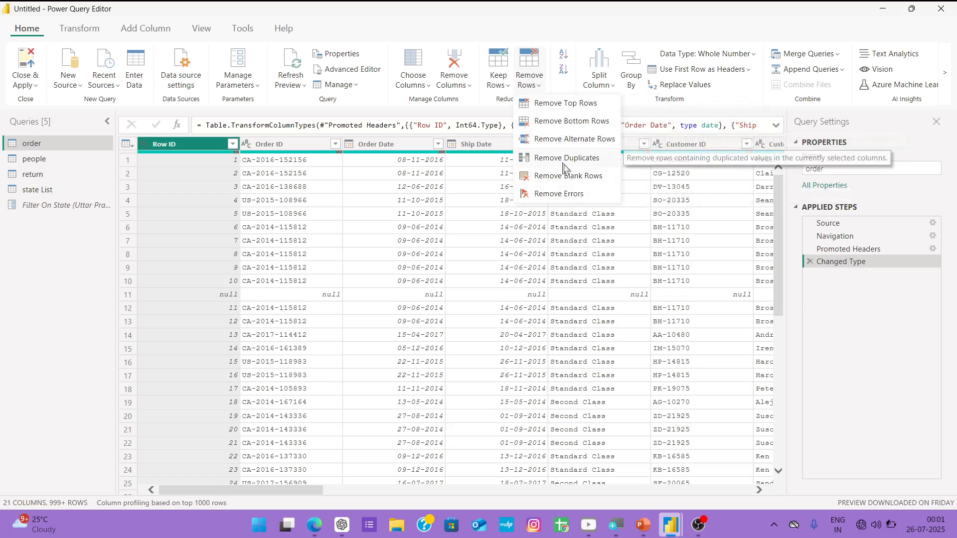
click(586, 108)
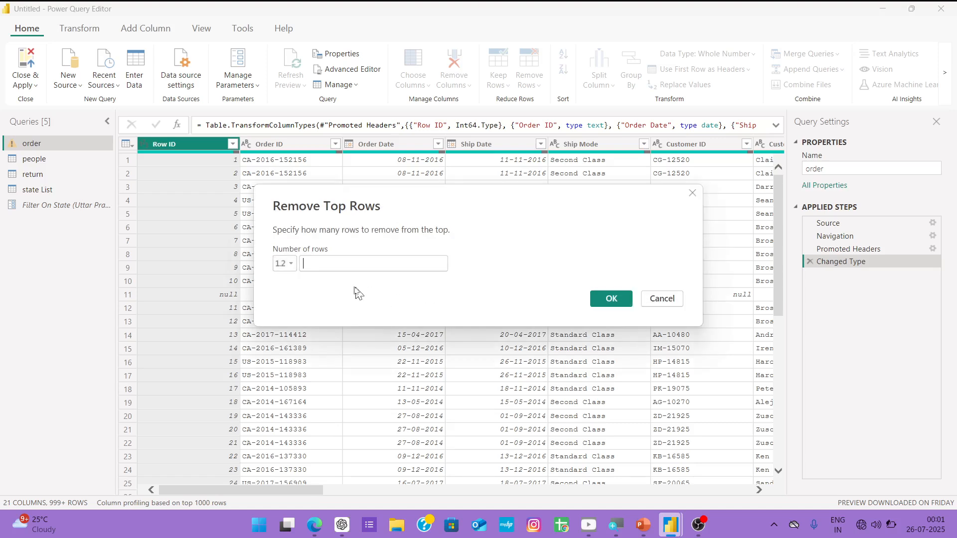
text(5)
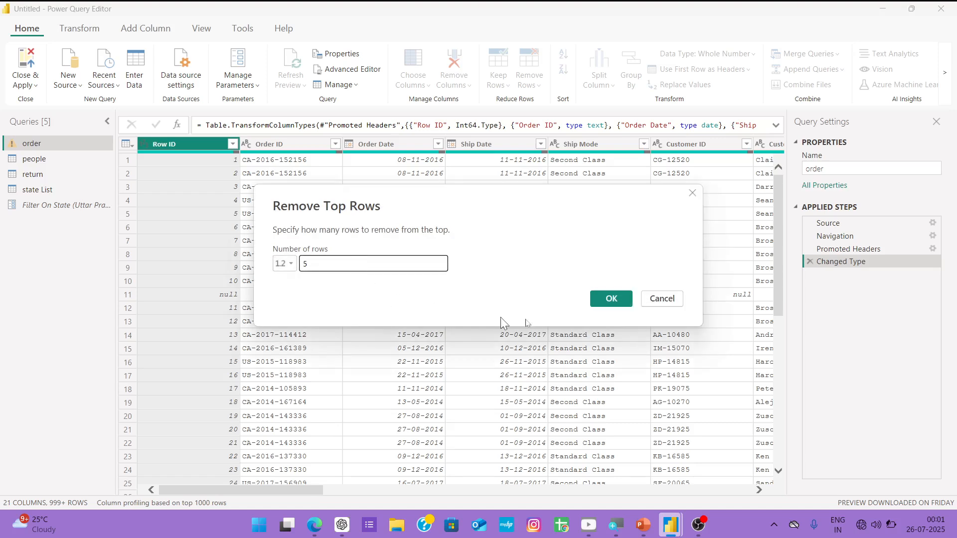
click(609, 300)
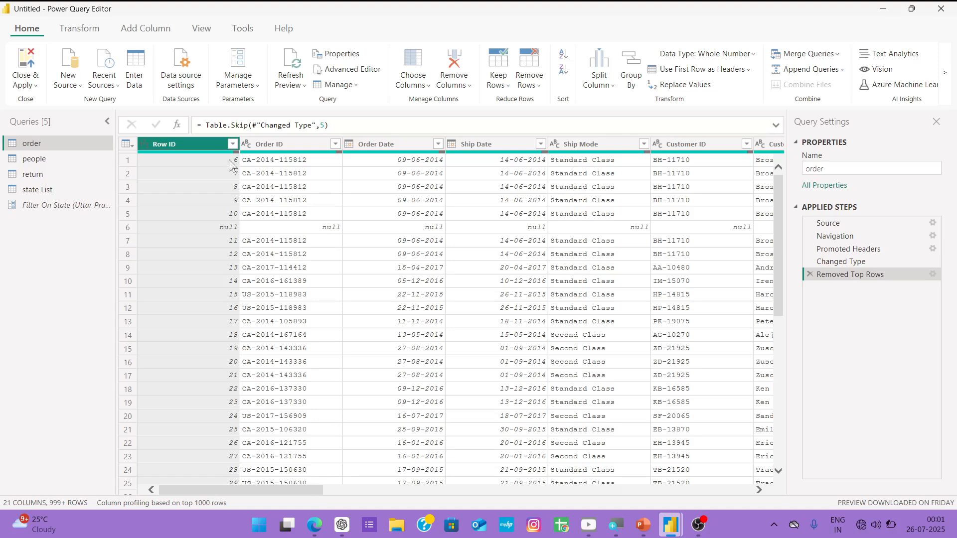
Delete the Removed Top Rows step and remove the blank rows from the order query.
click(810, 274)
click(529, 85)
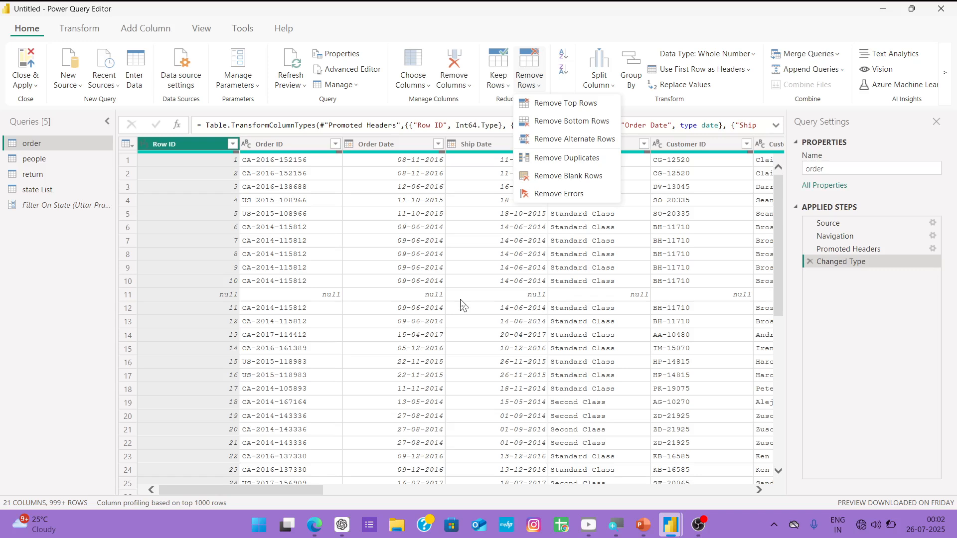
click(588, 177)
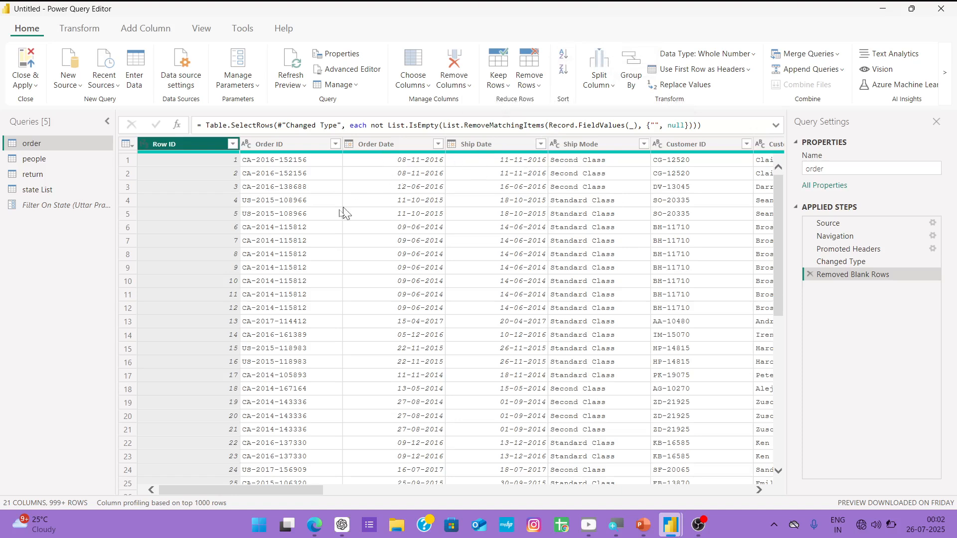
Try sorting the order query by Sales in ascending and in descending order, deleting the Sorted Rows step each time.
scroll(333, 220, right, 5)
scroll(333, 219, right, 10)
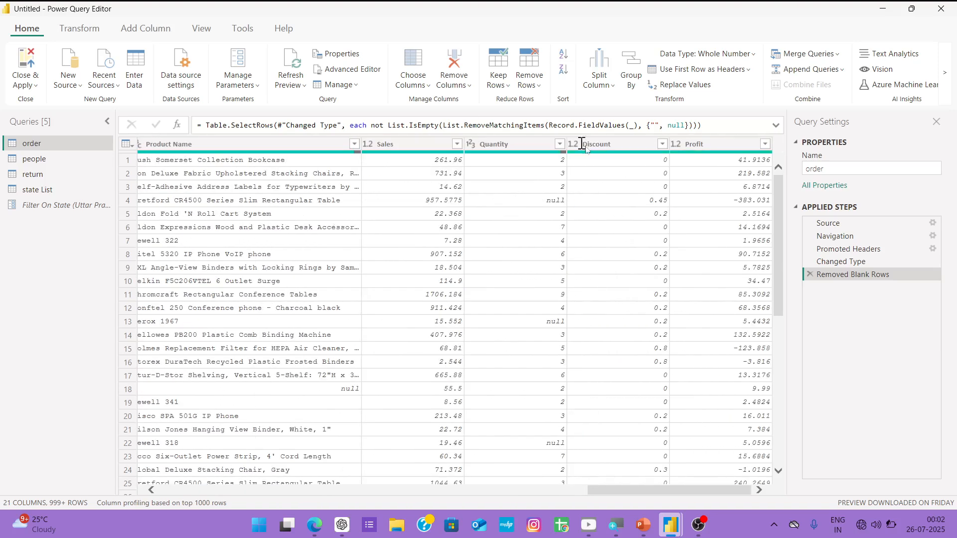
click(421, 146)
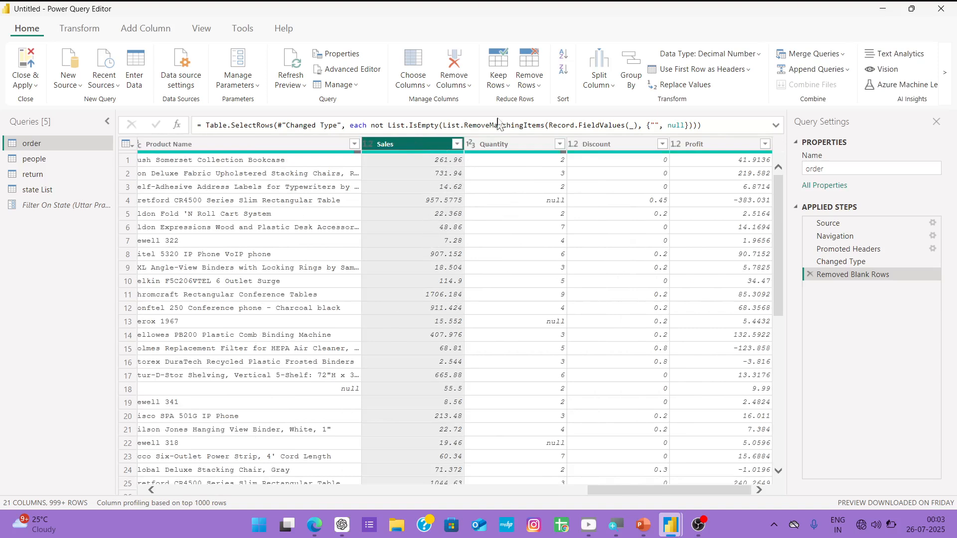
click(564, 55)
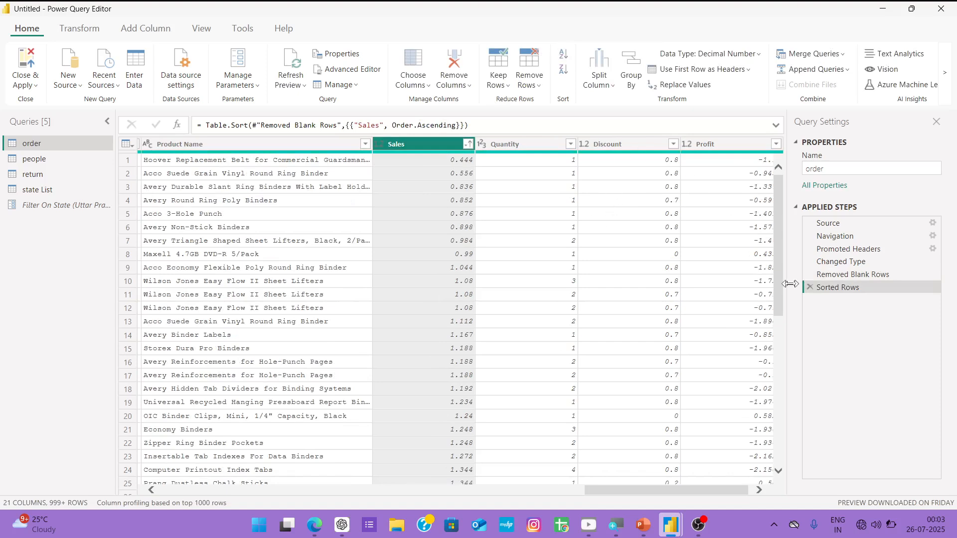
click(809, 288)
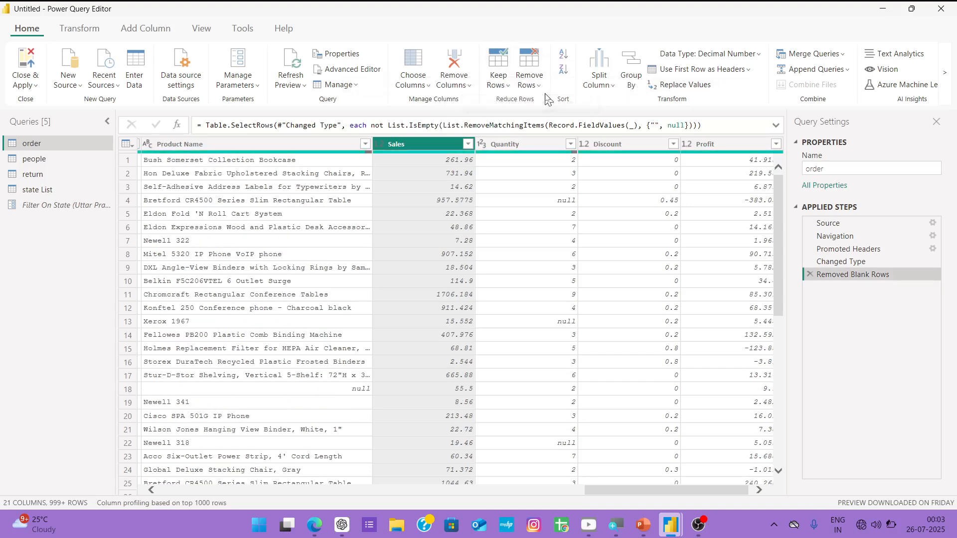
click(563, 71)
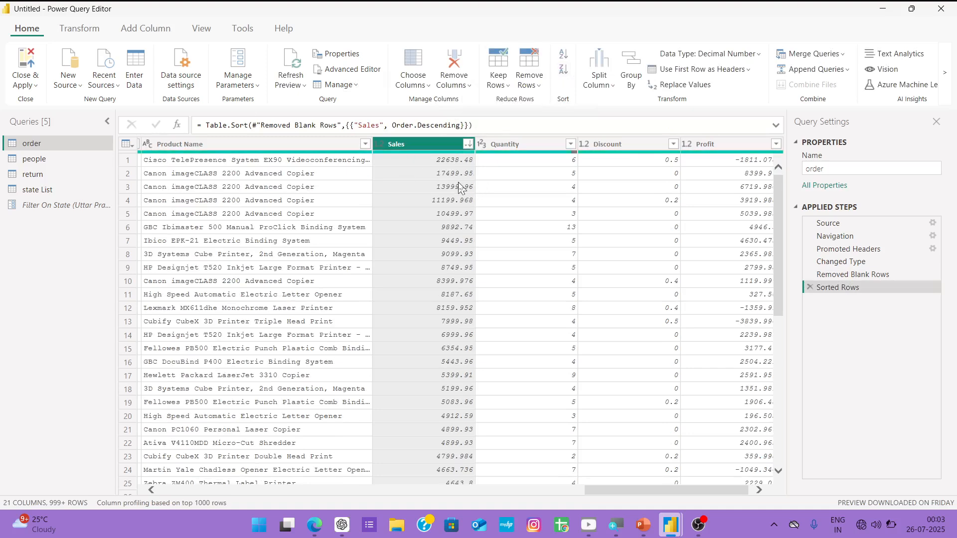
click(809, 286)
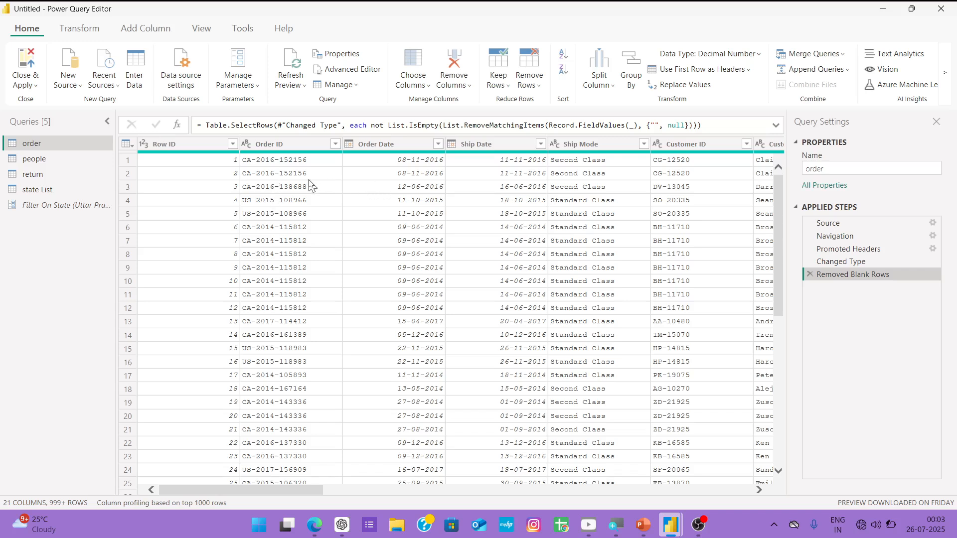
Split the Order ID column by the custom delimiter "-" at each occurrence of the delimiter.
click(295, 146)
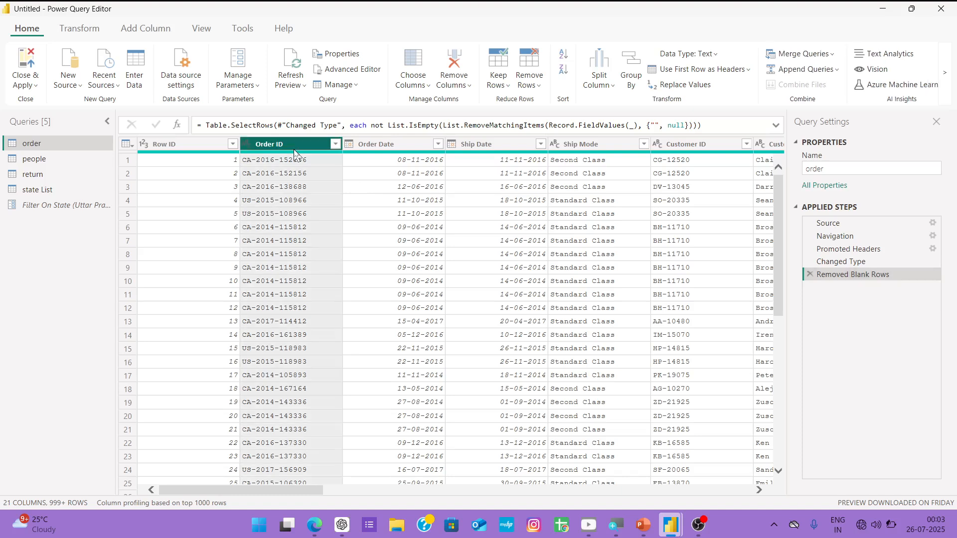
click(591, 90)
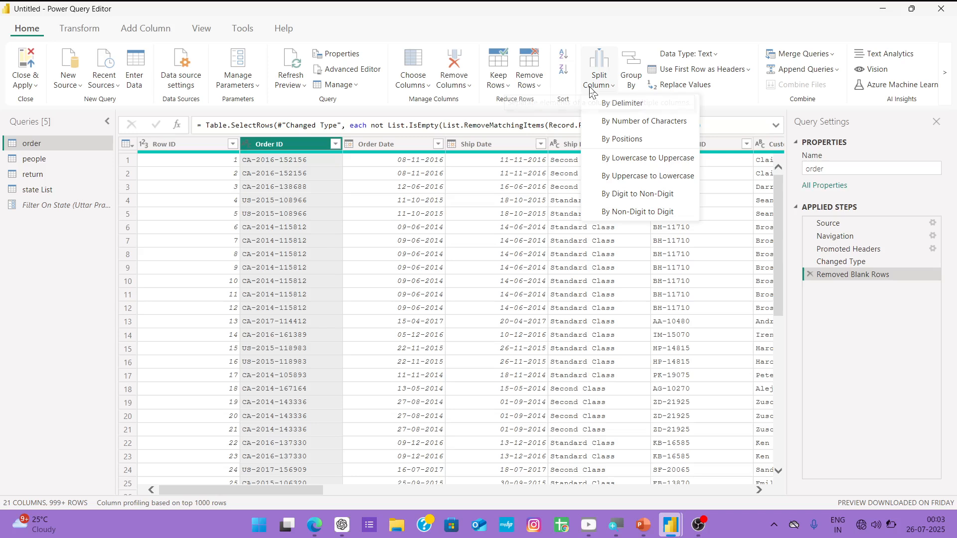
click(643, 106)
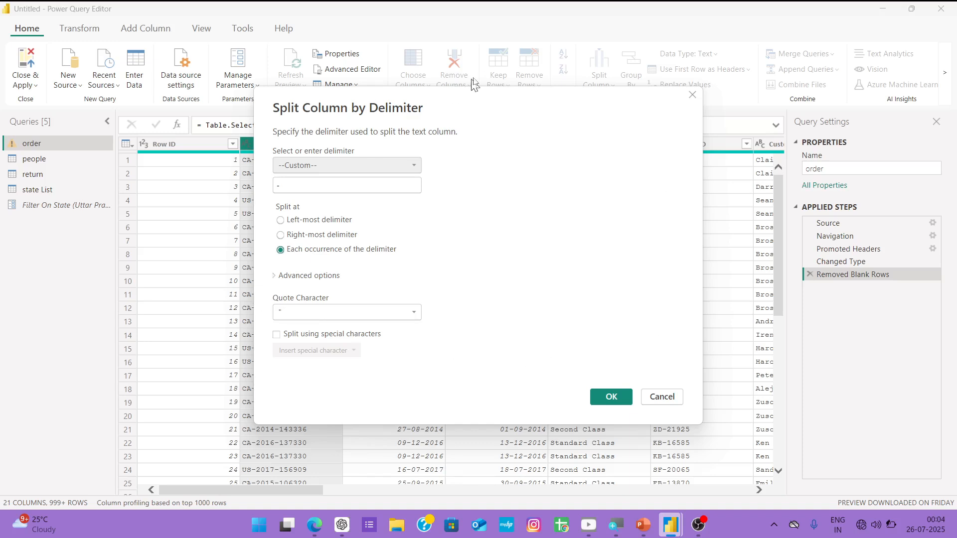
drag(441, 98, 658, 64)
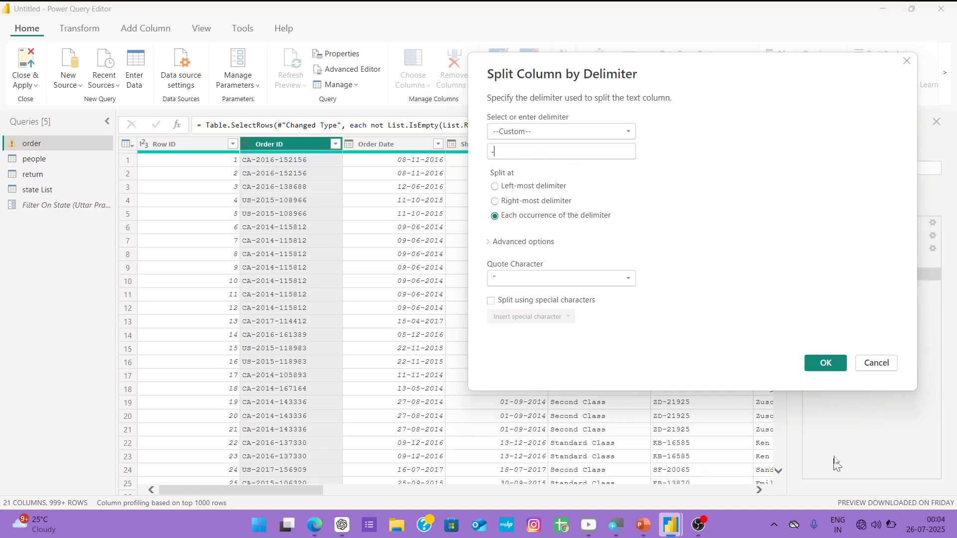
click(824, 368)
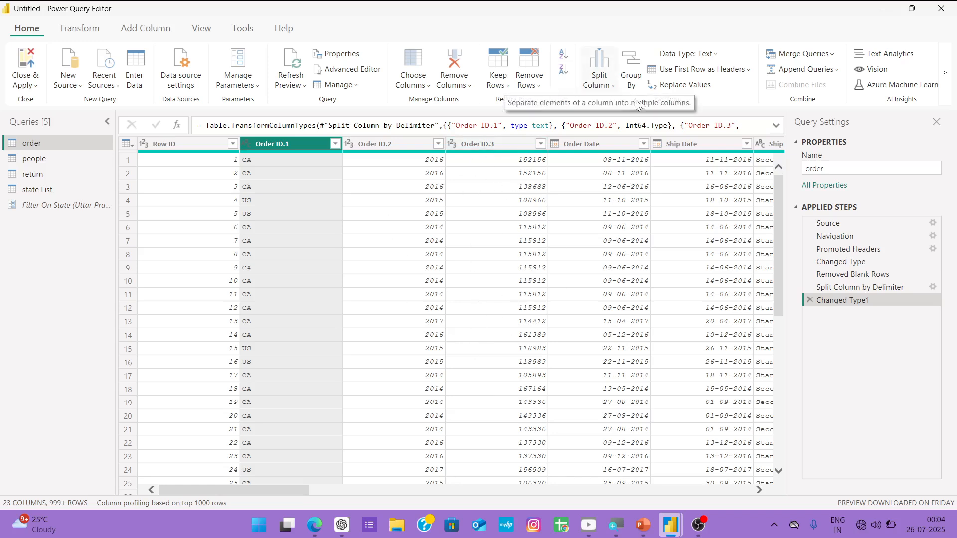
Delete the Changed Type1 and Split Column by Delimiter steps from the order query.
click(810, 301)
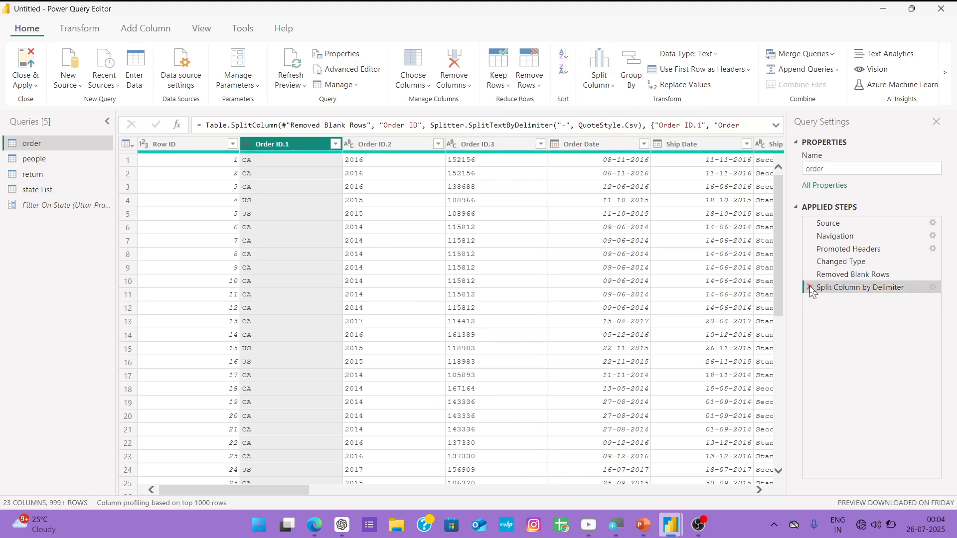
click(810, 288)
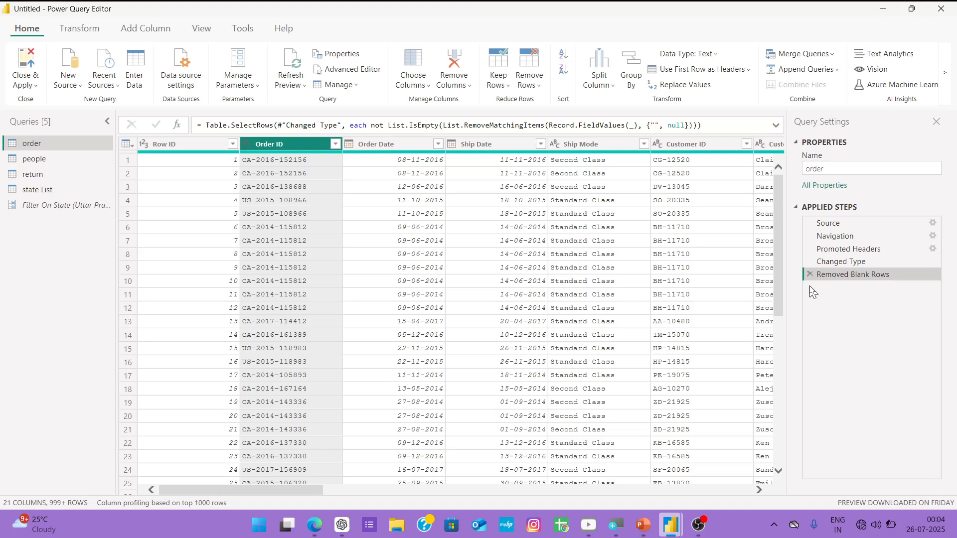
Set up a basic Group By on the order query's State column with the new column named "Total Sale By State".
scroll(650, 301, right, 10)
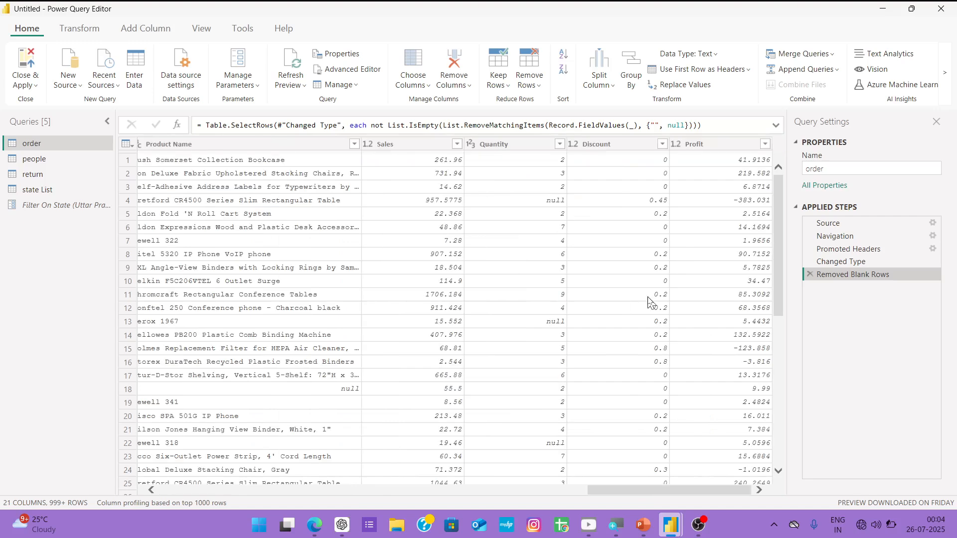
scroll(650, 301, left, 6)
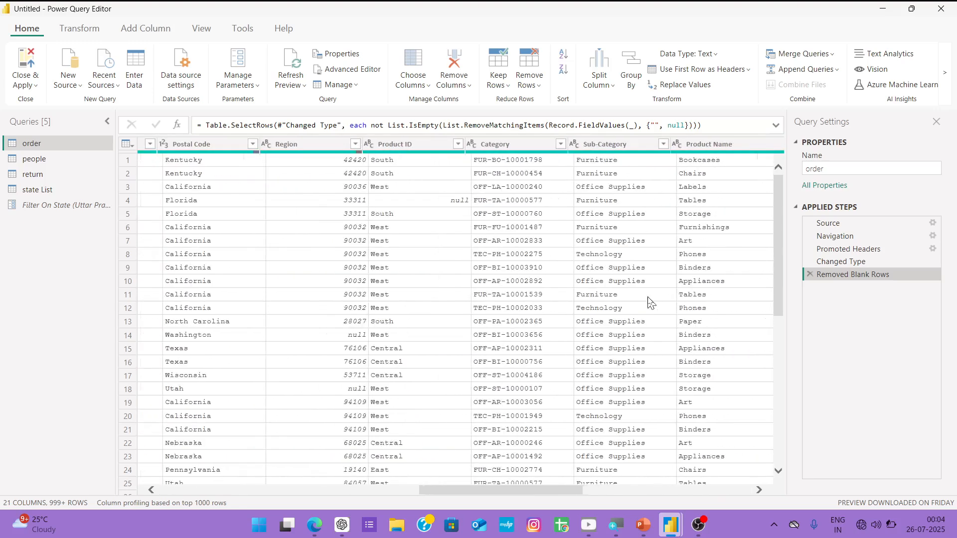
scroll(649, 301, left, 1)
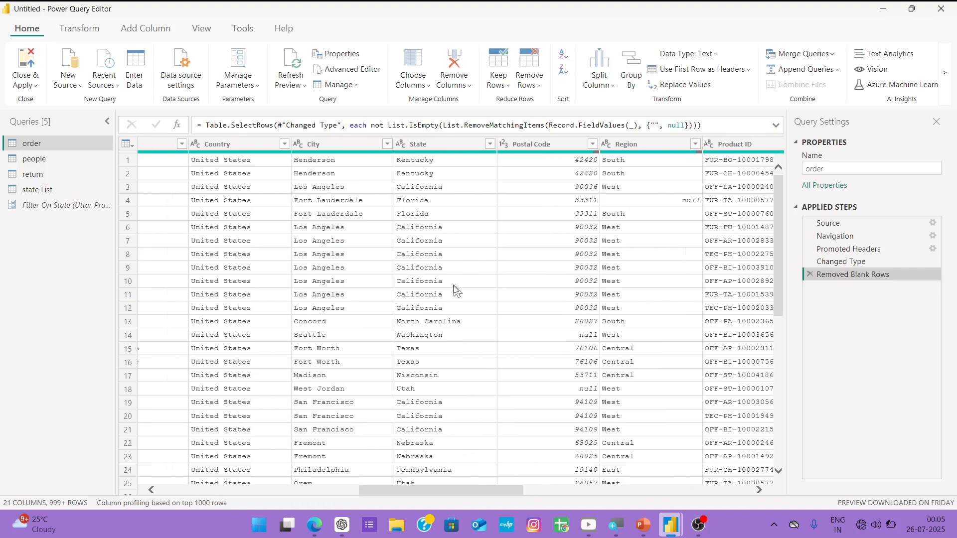
scroll(426, 393, down, 10)
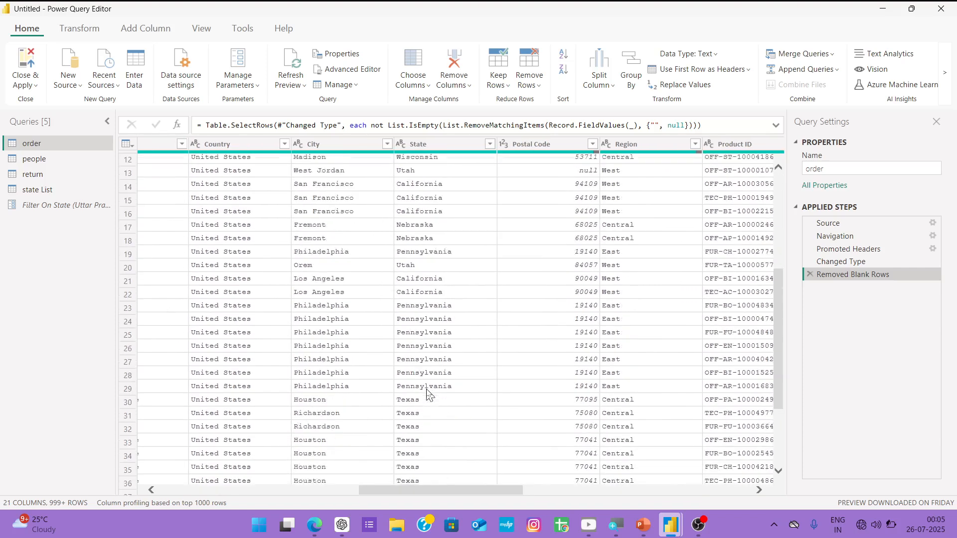
scroll(426, 393, up, 10)
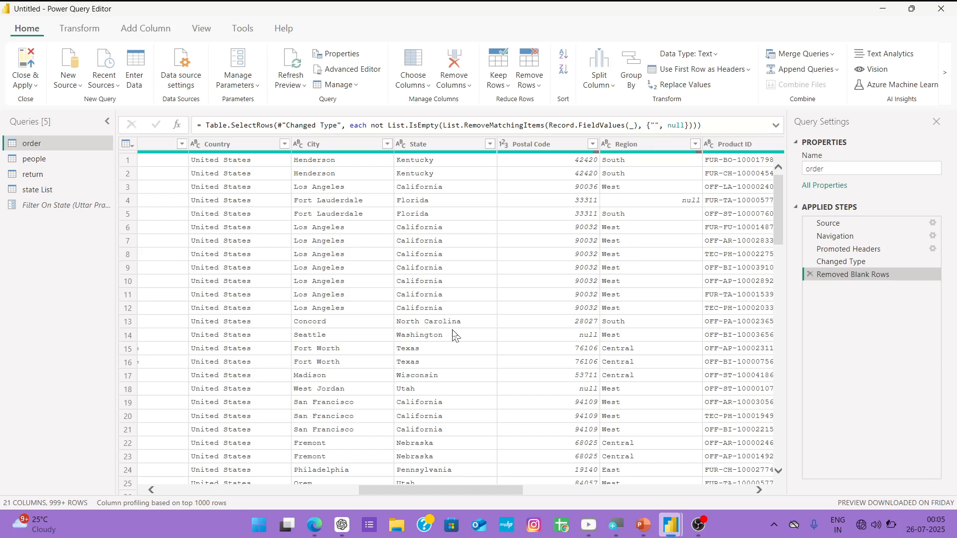
click(631, 64)
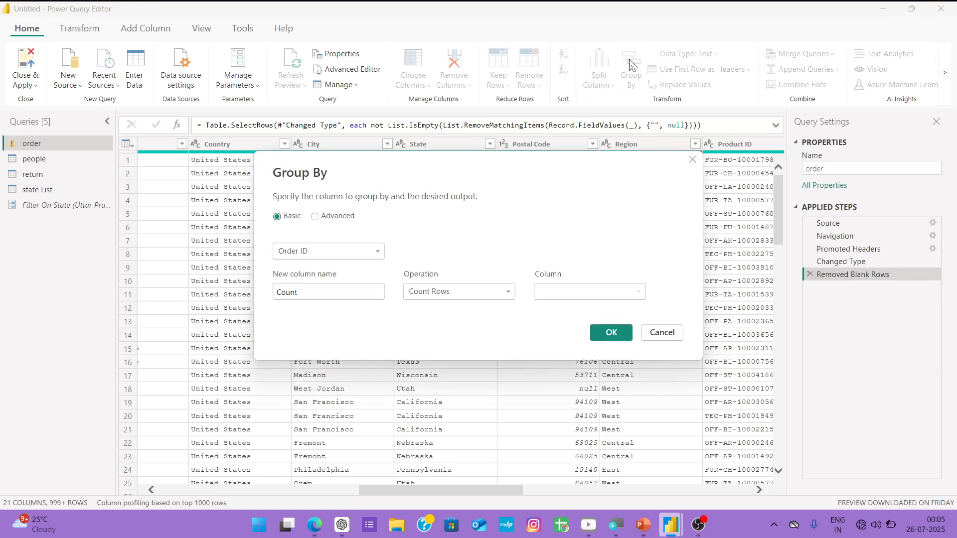
click(376, 252)
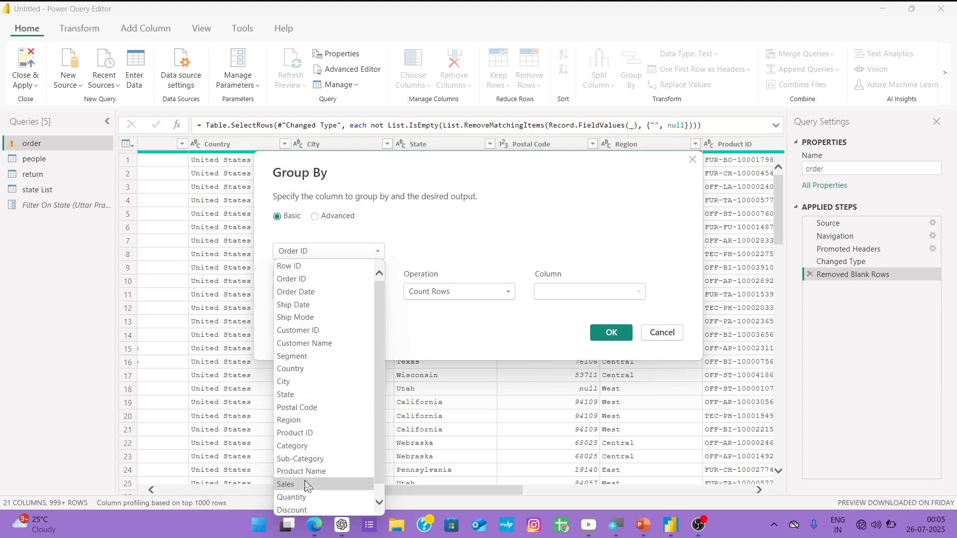
click(321, 395)
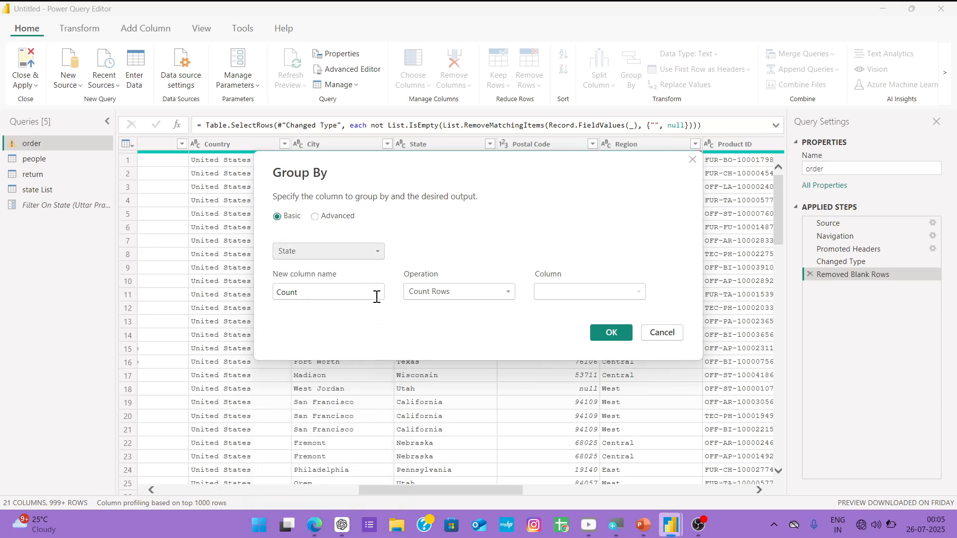
click(346, 295)
double_click(345, 295)
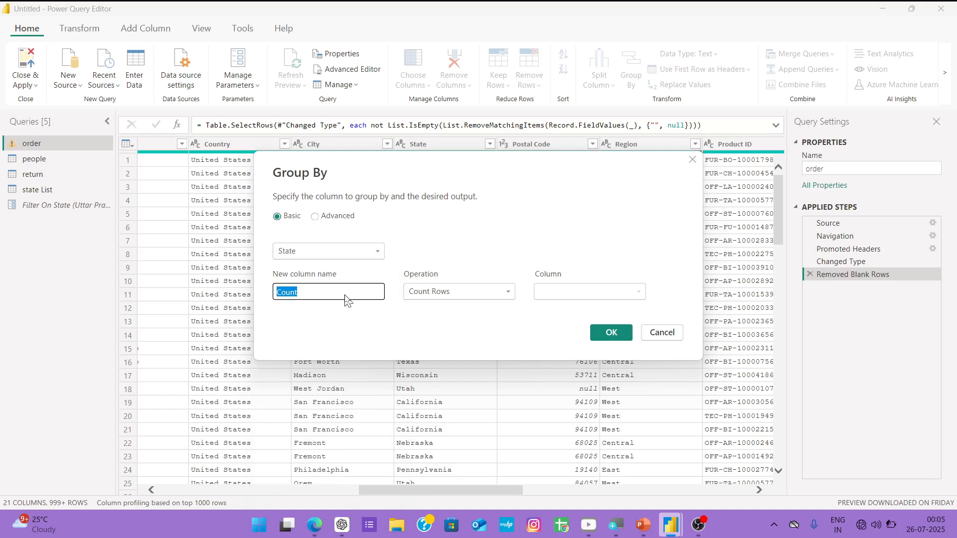
text(To)
text(tal Sale By State)
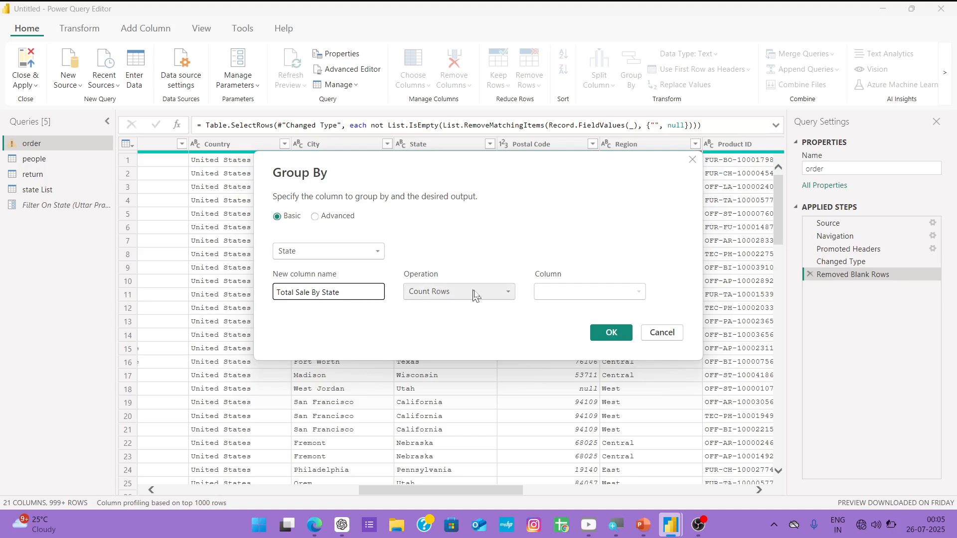
Use the Sum operation on the Sales column for the grouping and apply it.
click(505, 296)
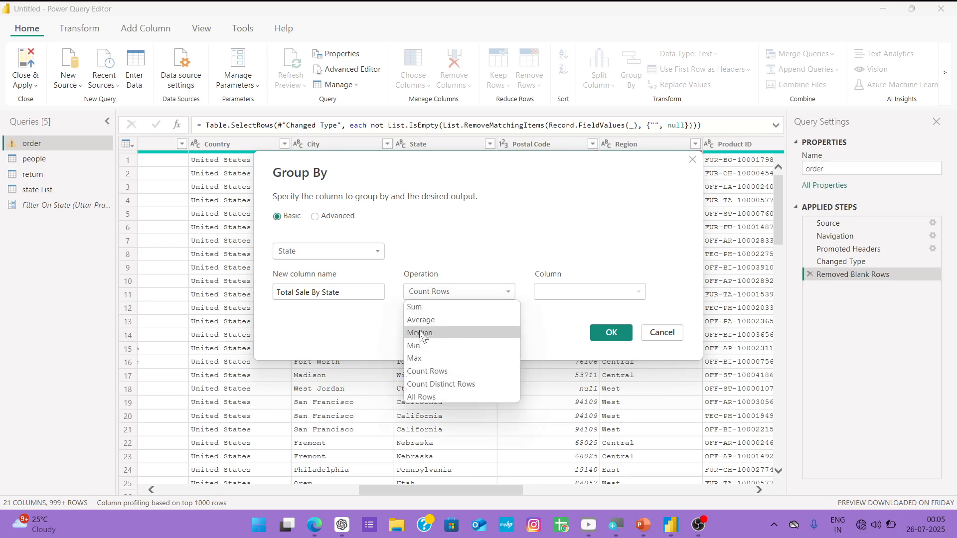
click(450, 313)
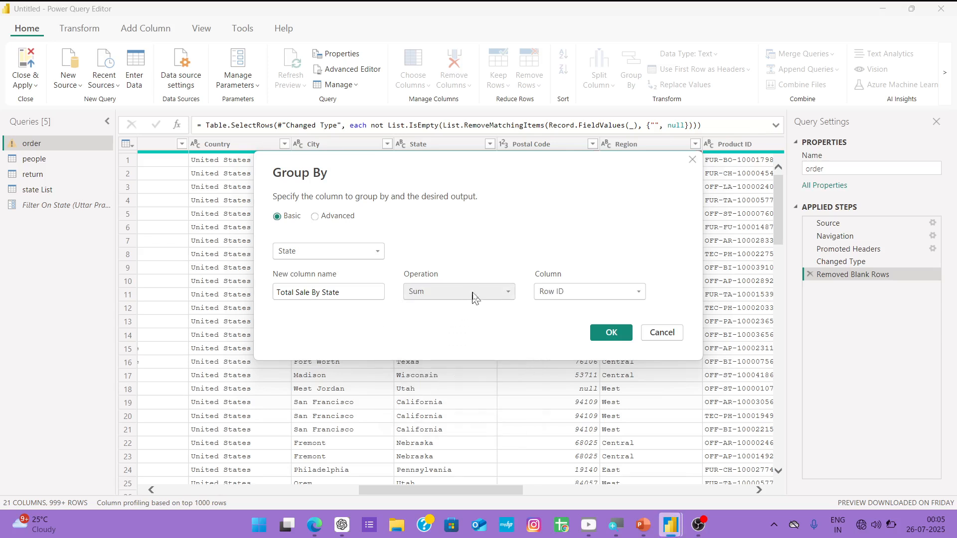
click(635, 296)
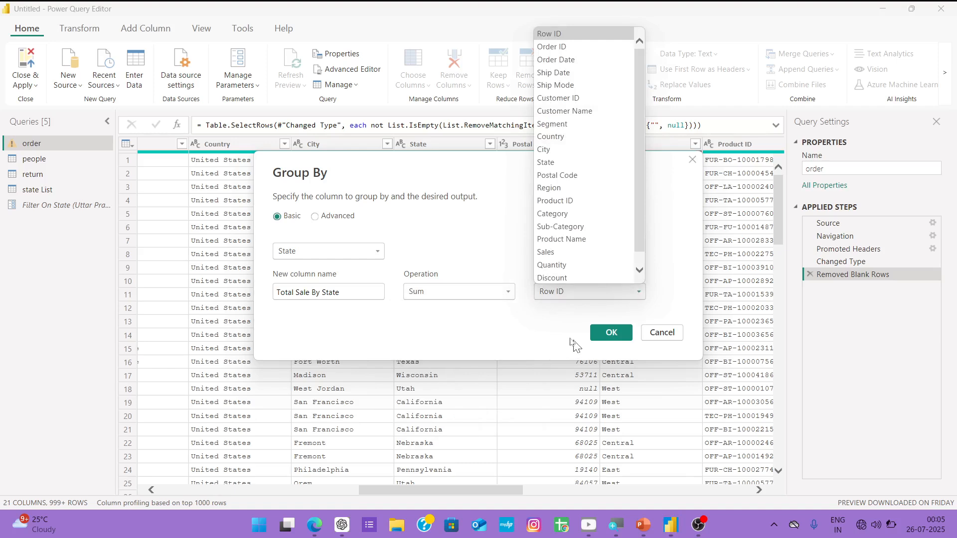
click(562, 250)
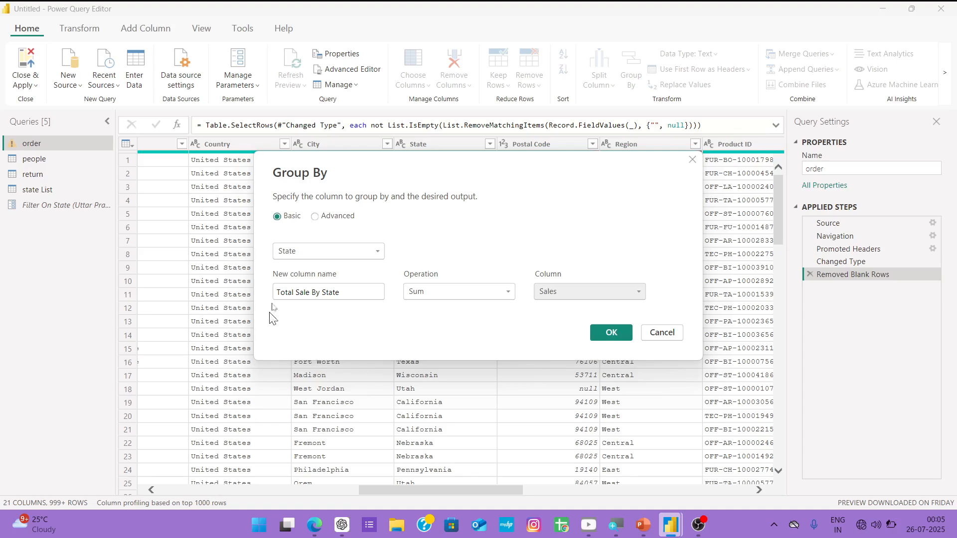
click(614, 333)
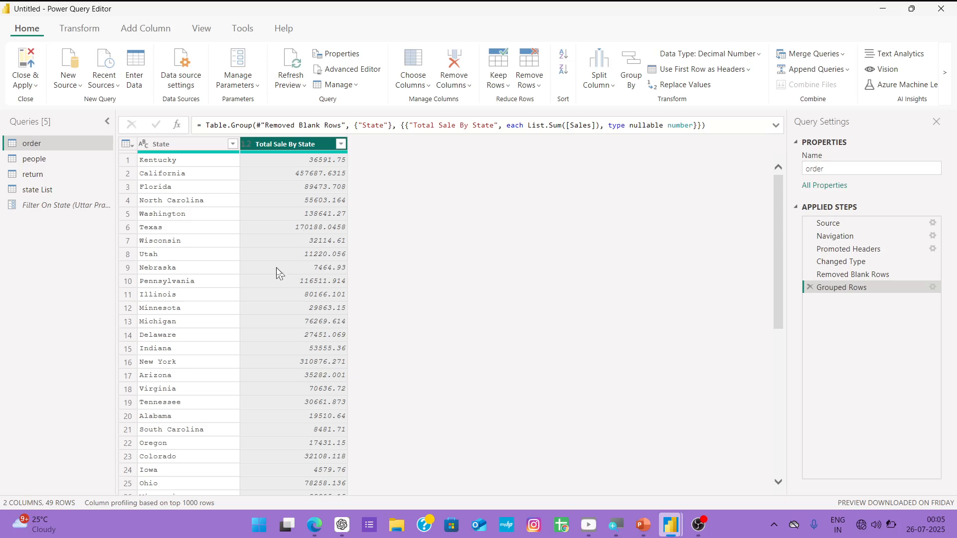
Look through the sales totals per state and delete the Grouped Rows step from the order query.
scroll(277, 273, down, 8)
scroll(276, 295, up, 6)
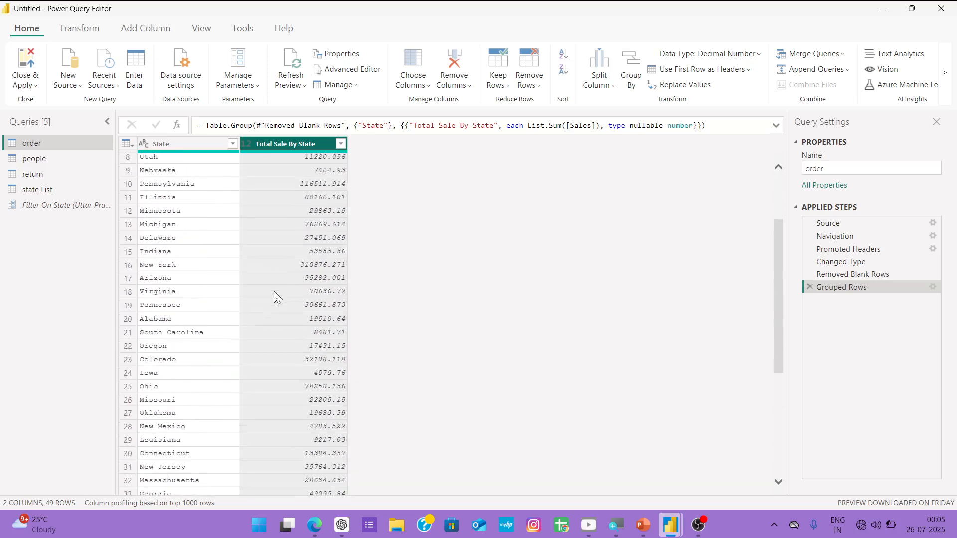
scroll(274, 297, down, 6)
scroll(274, 298, up, 8)
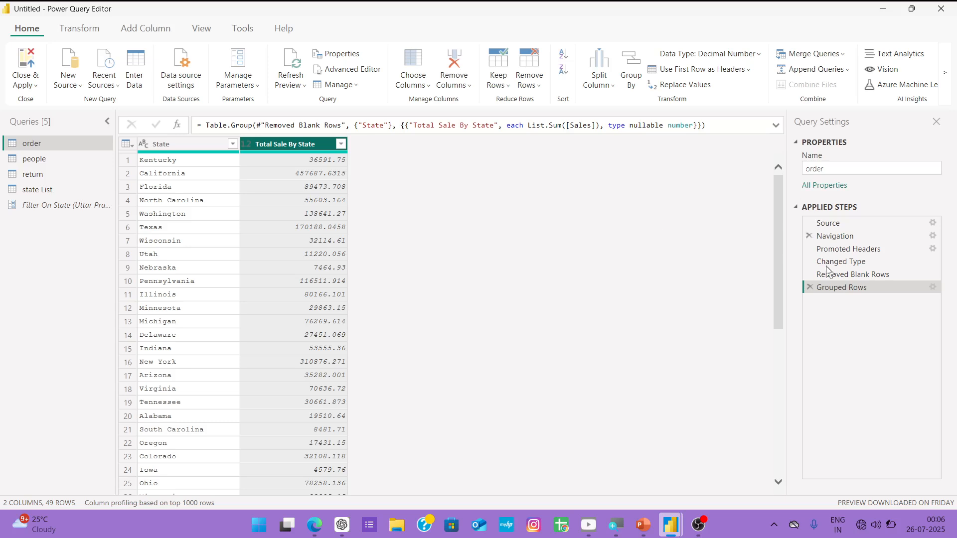
click(810, 288)
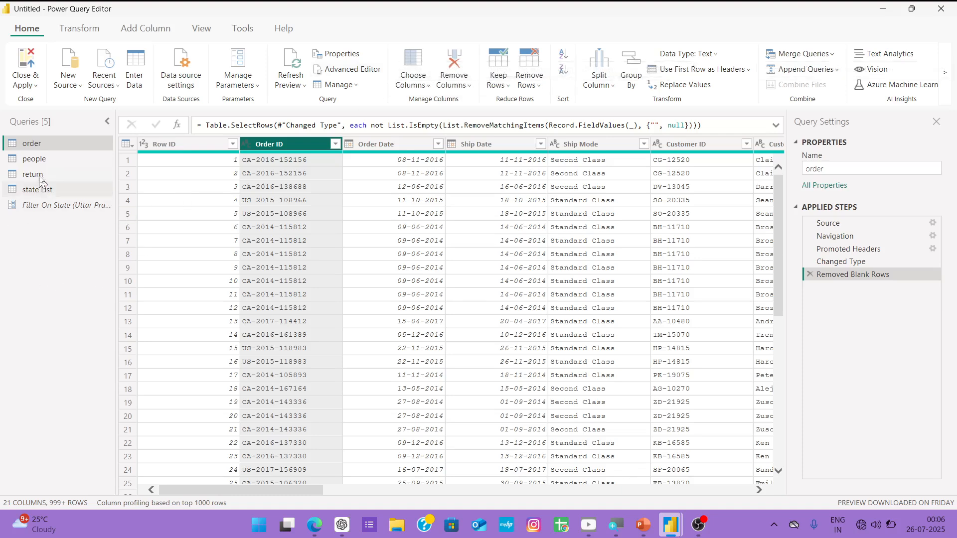
Refresh the people query's preview and promote its first row to headers.
click(44, 160)
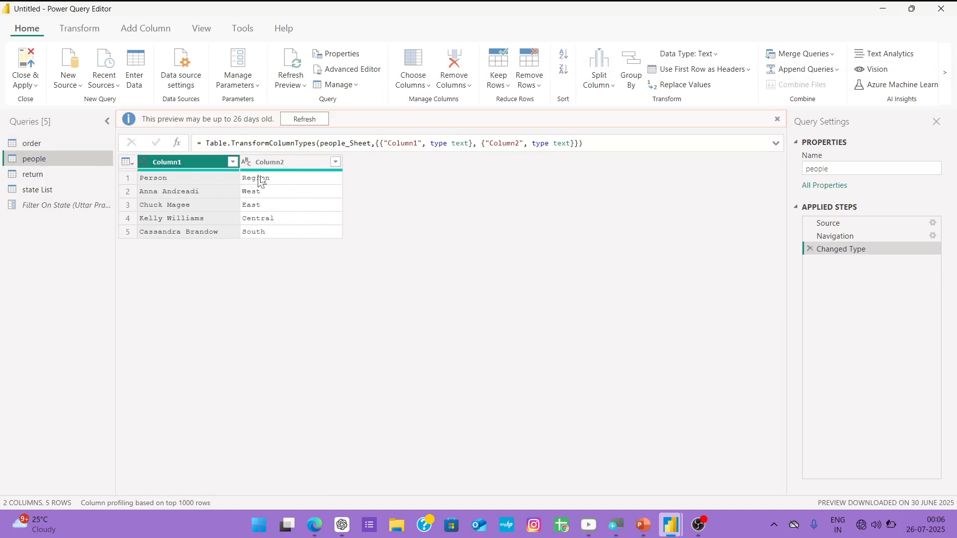
click(295, 121)
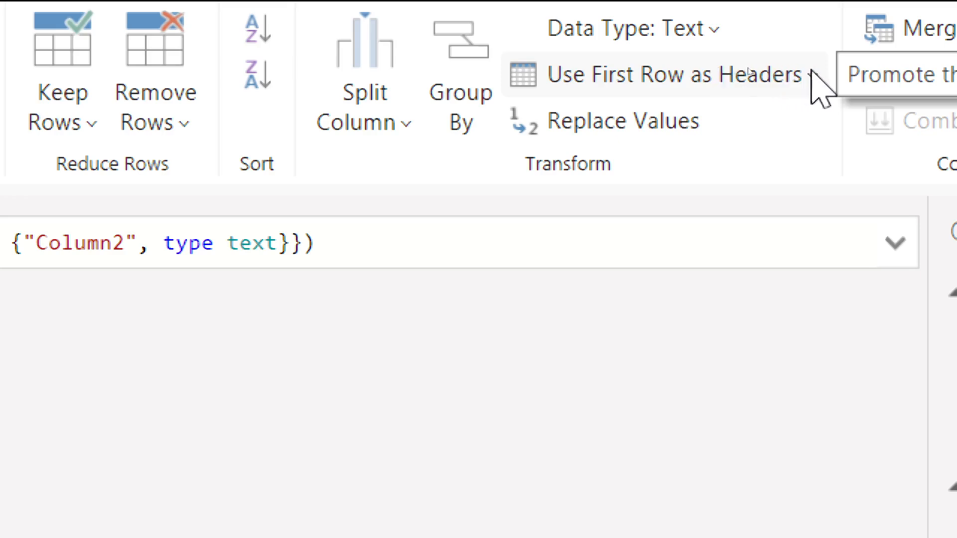
click(813, 76)
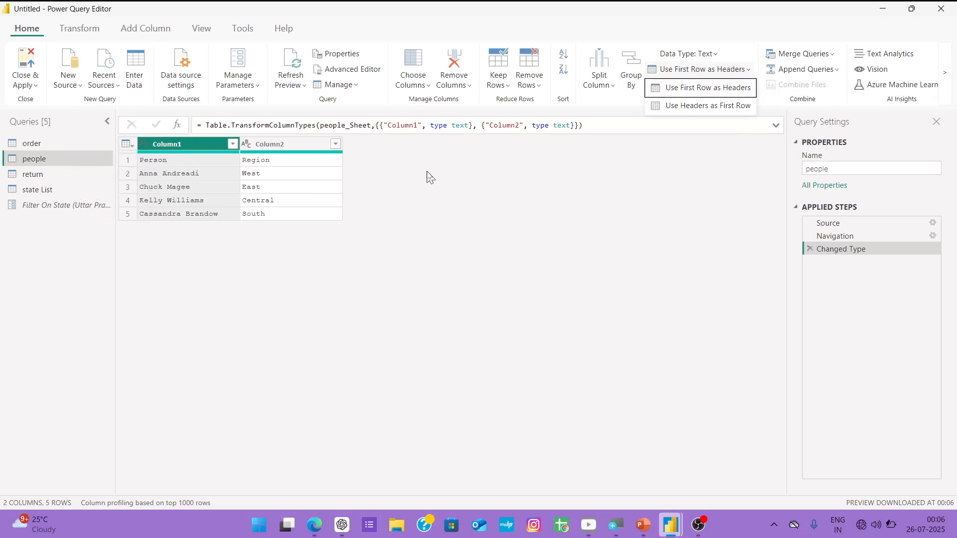
click(712, 90)
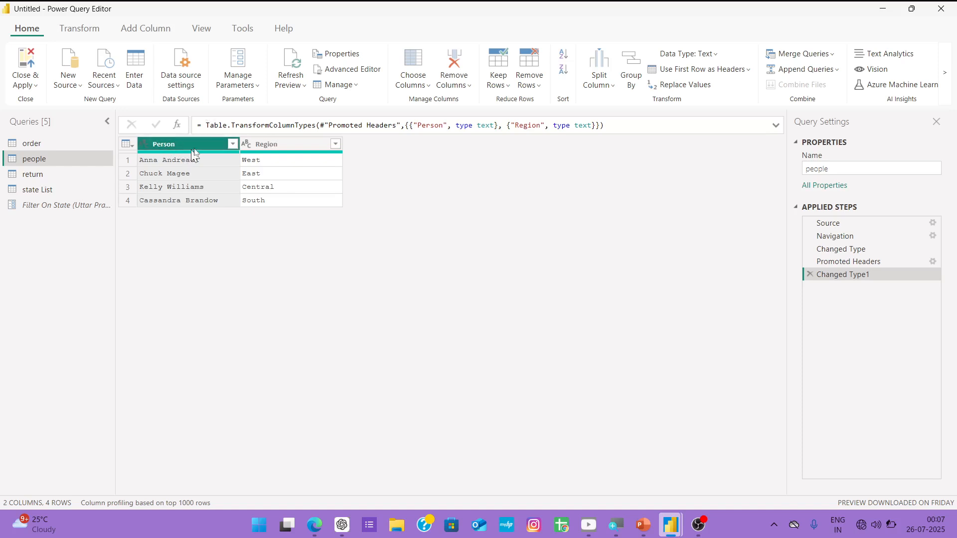
Promote the first row of the return query to headers.
click(35, 177)
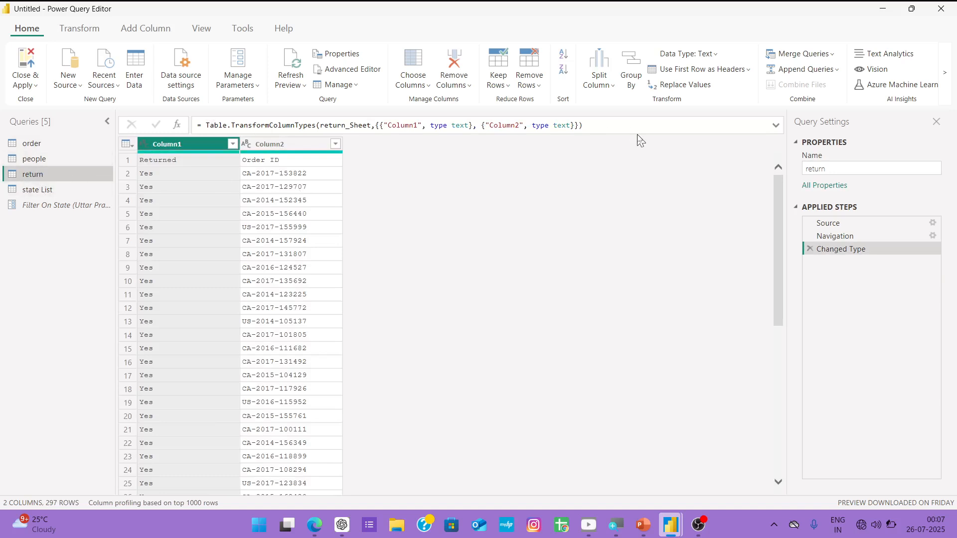
click(705, 70)
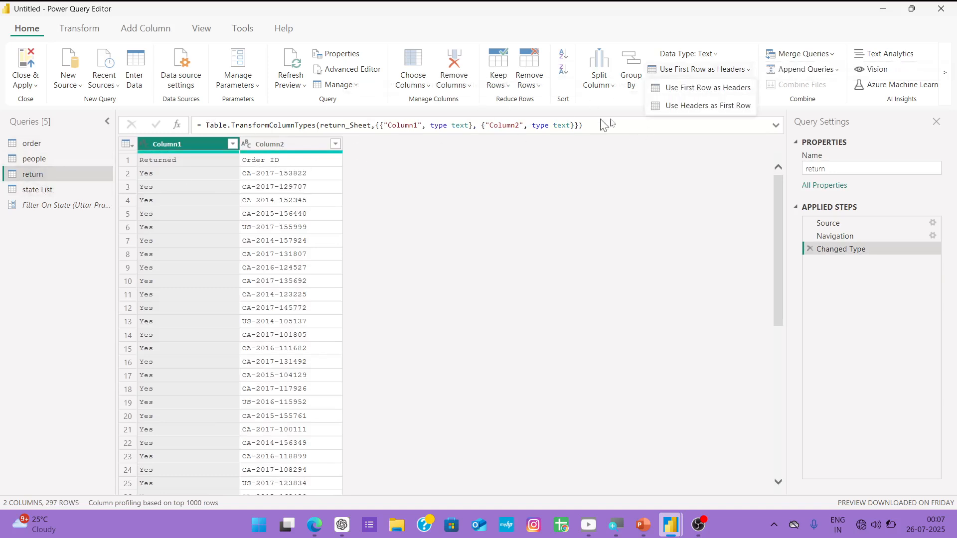
click(716, 89)
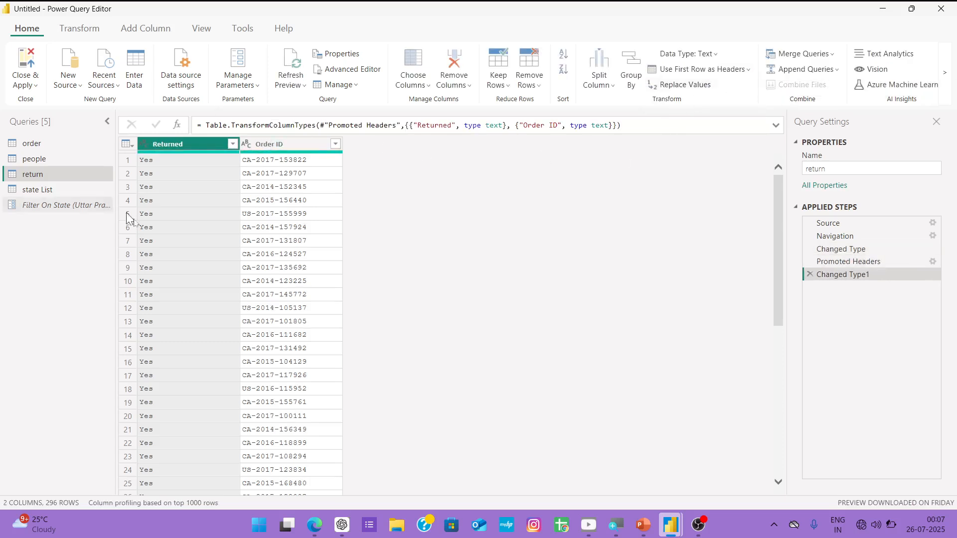
Replace the null values in the order query's Region column with "NA".
click(53, 146)
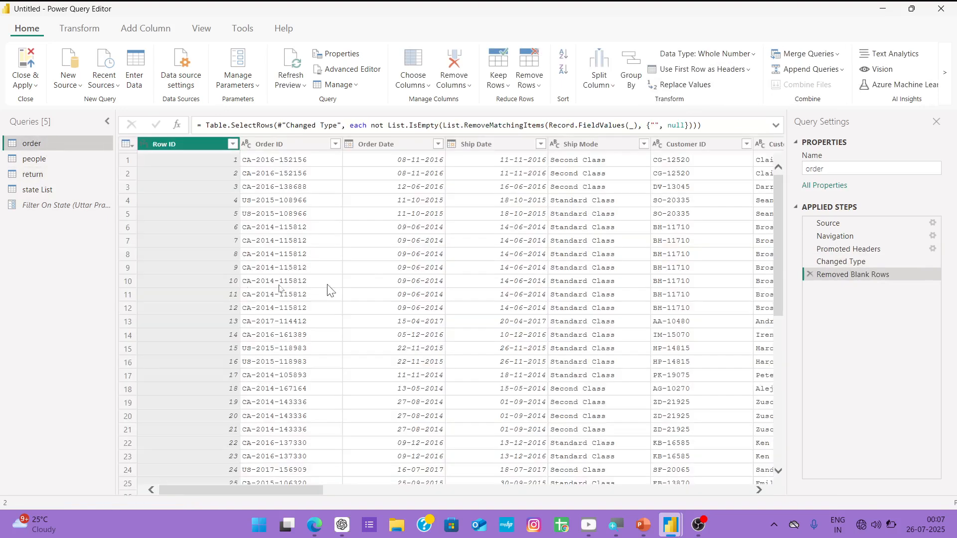
scroll(544, 317, right, 10)
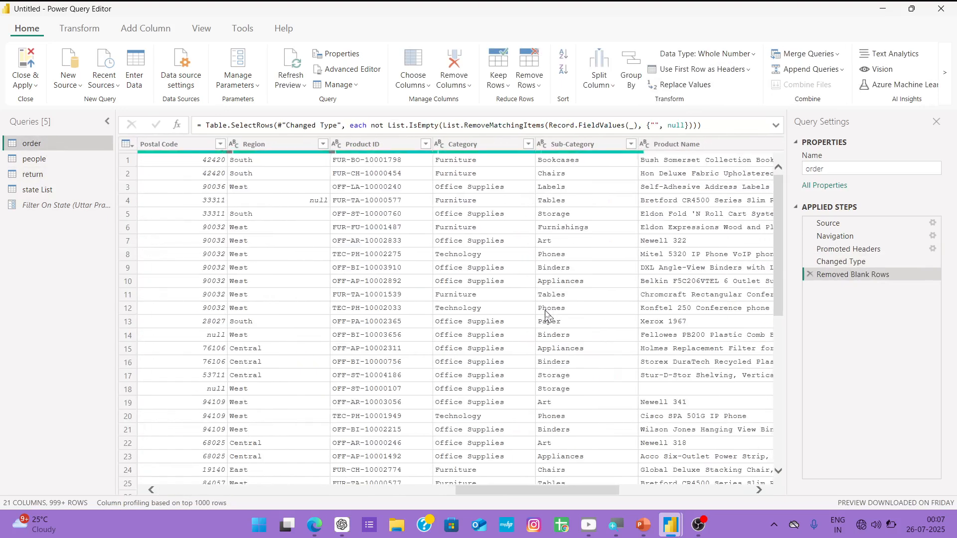
scroll(544, 316, right, 2)
scroll(544, 316, left, 6)
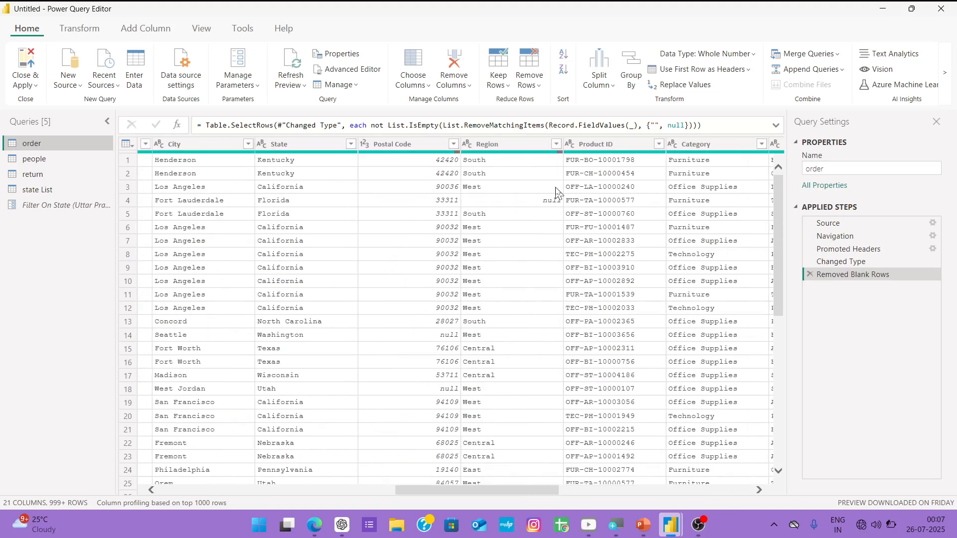
click(534, 201)
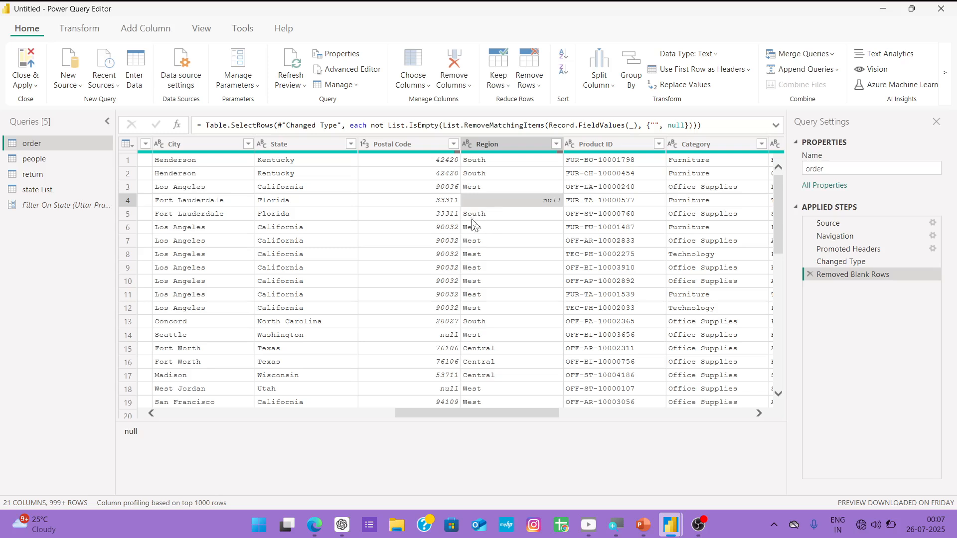
click(513, 148)
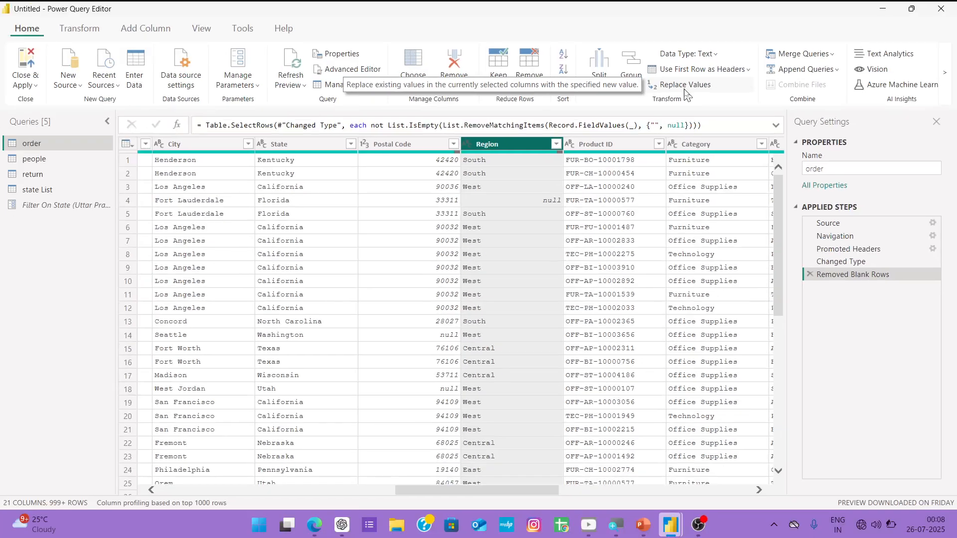
click(679, 90)
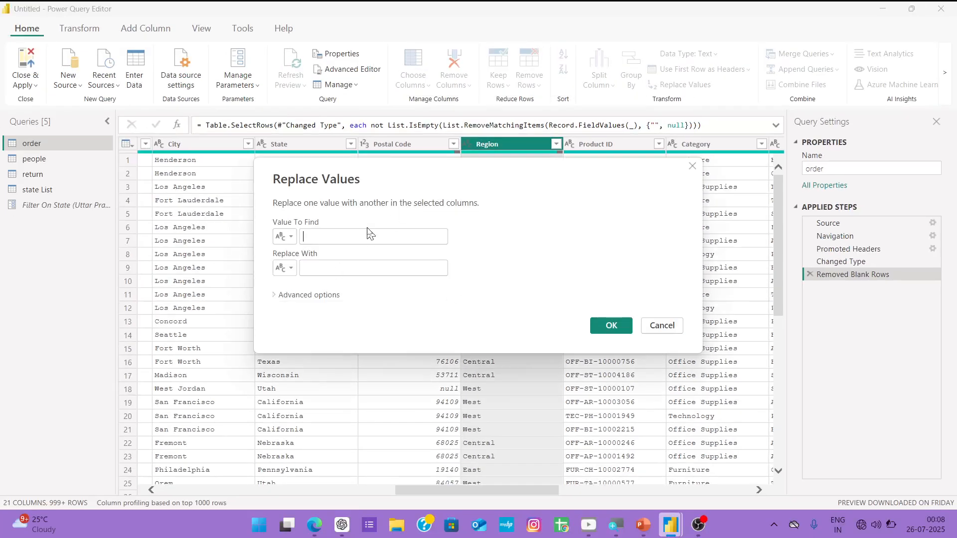
text(null)
key(Tab)
key(Tab)
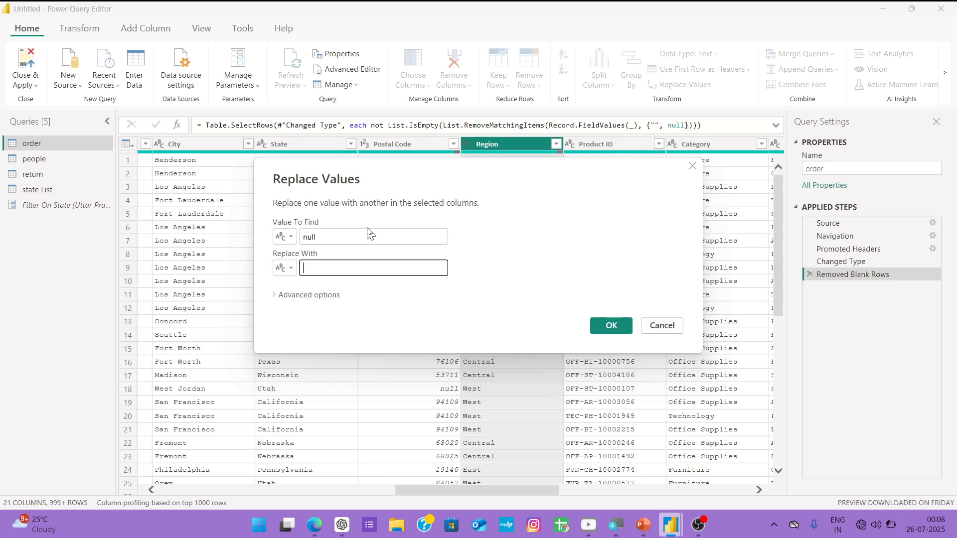
text(NA)
click(607, 325)
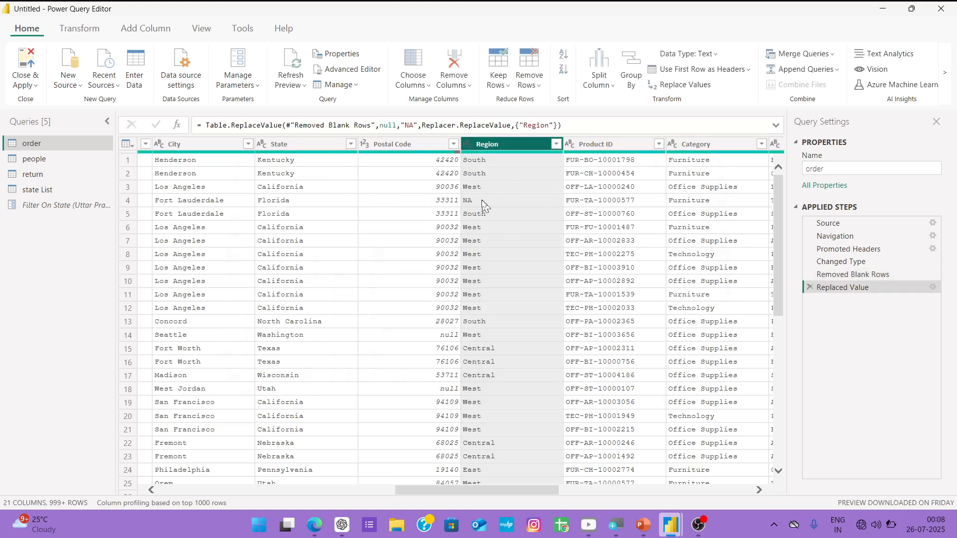